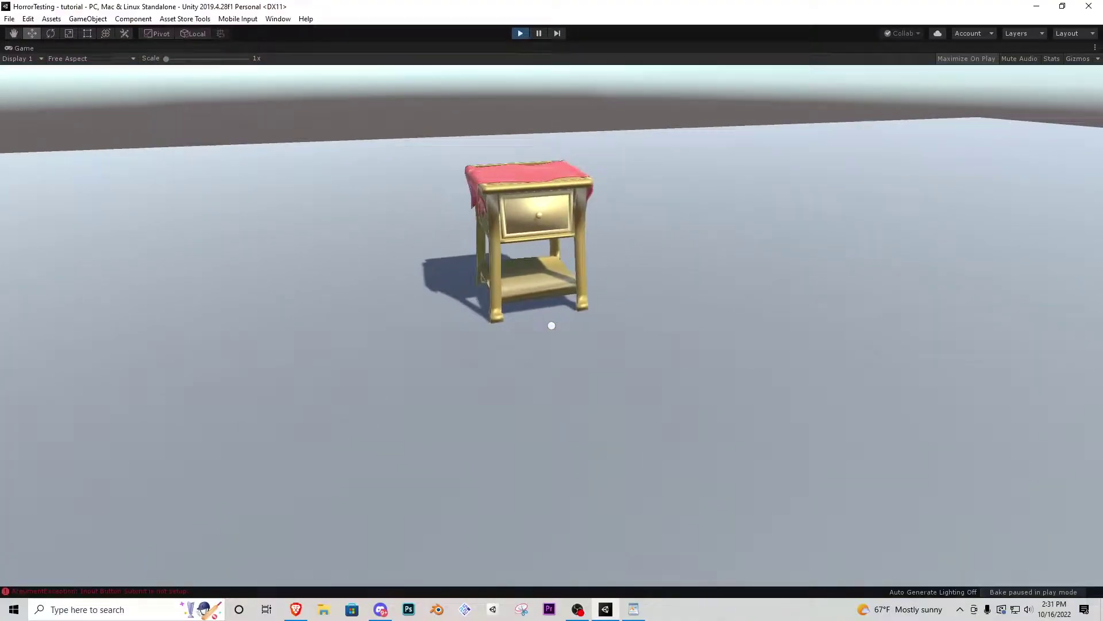
Step: Walk up to the nightstand in the running game, open its drawer to inspect the pistol, and close the drawer
{"action": "key", "text": "w"}
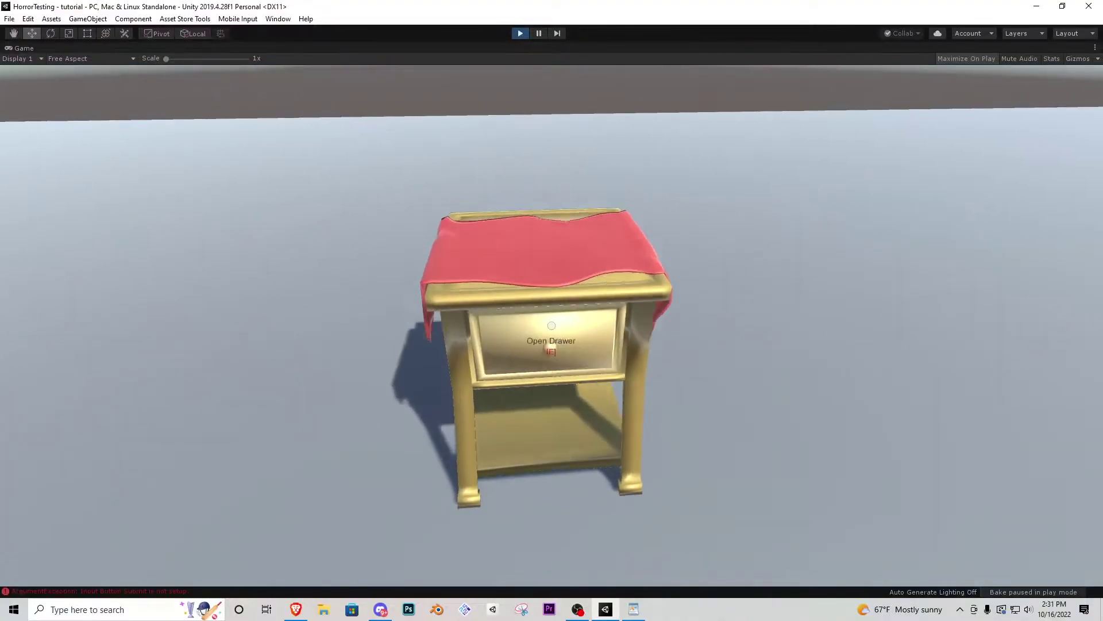
{"action": "key", "text": "e"}
{"action": "key", "text": "w"}
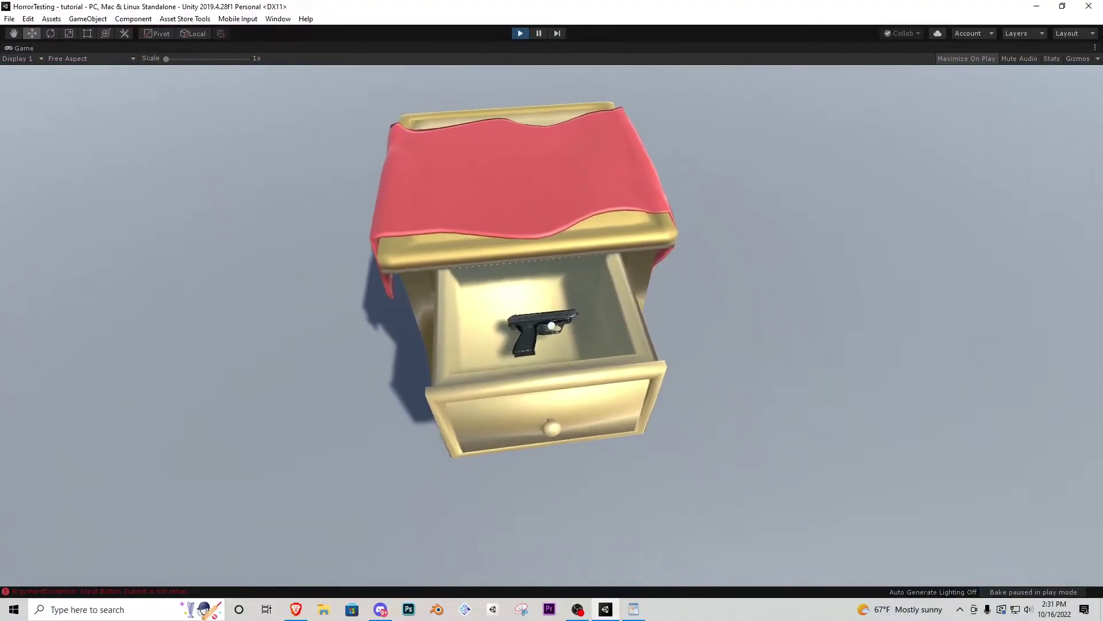
{"action": "key", "text": "s"}
{"action": "key", "text": "w"}
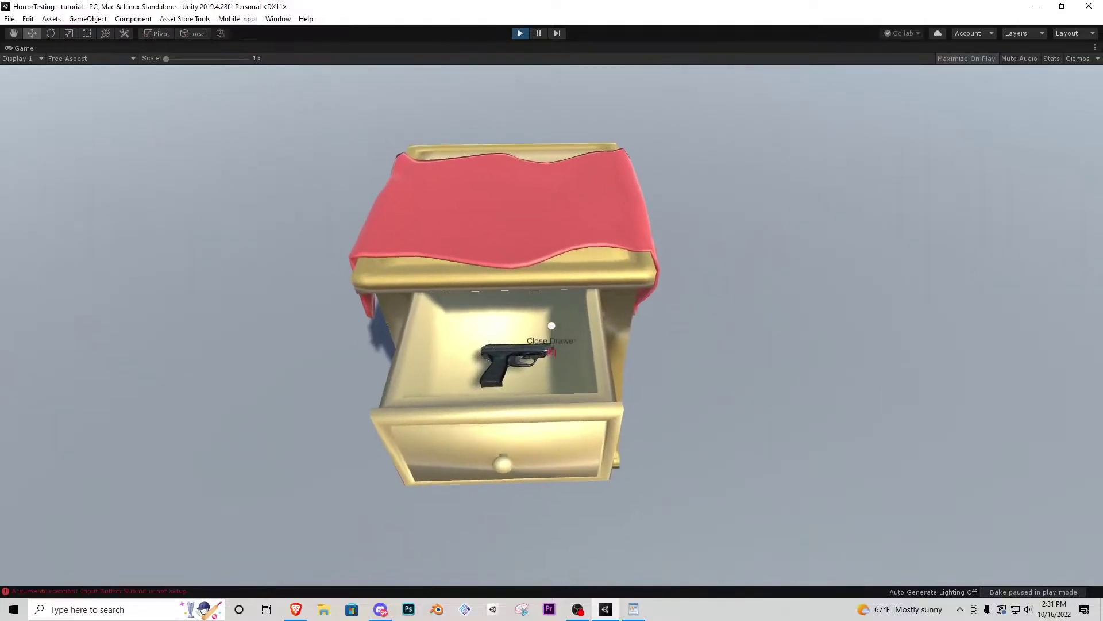
{"action": "key", "text": "e"}
{"action": "key", "text": "s"}
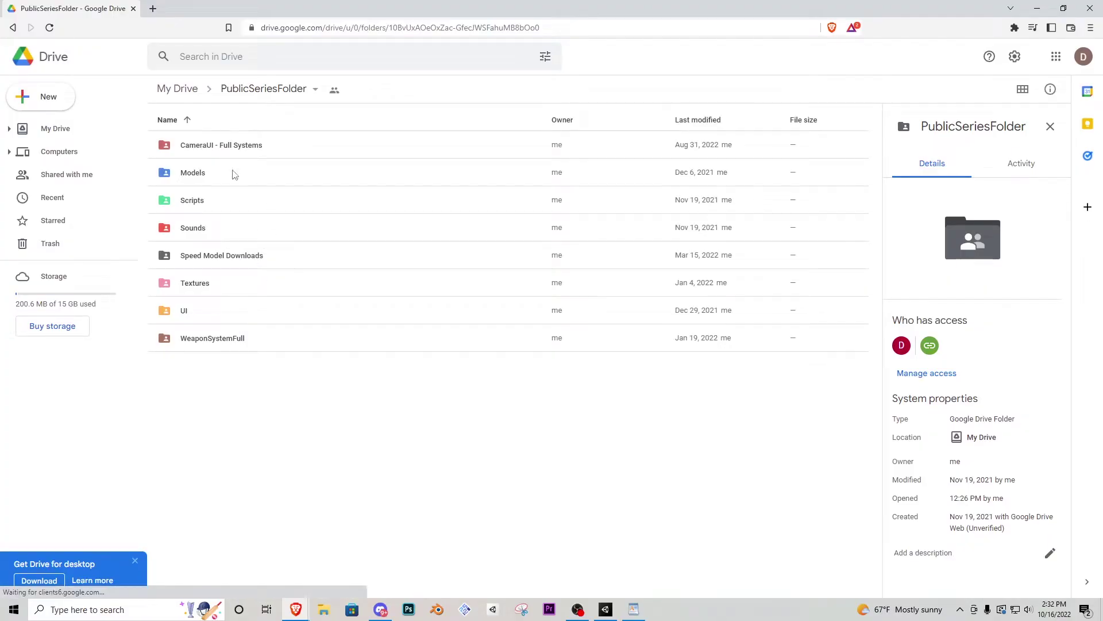
Step: Look through the Models and Scripts folders of PublicSeriesFolder on Google Drive
{"action": "double_click", "coordinate": [233, 171]}
{"action": "scroll", "coordinate": [433, 297], "scroll_direction": "down", "scroll_amount": 1}
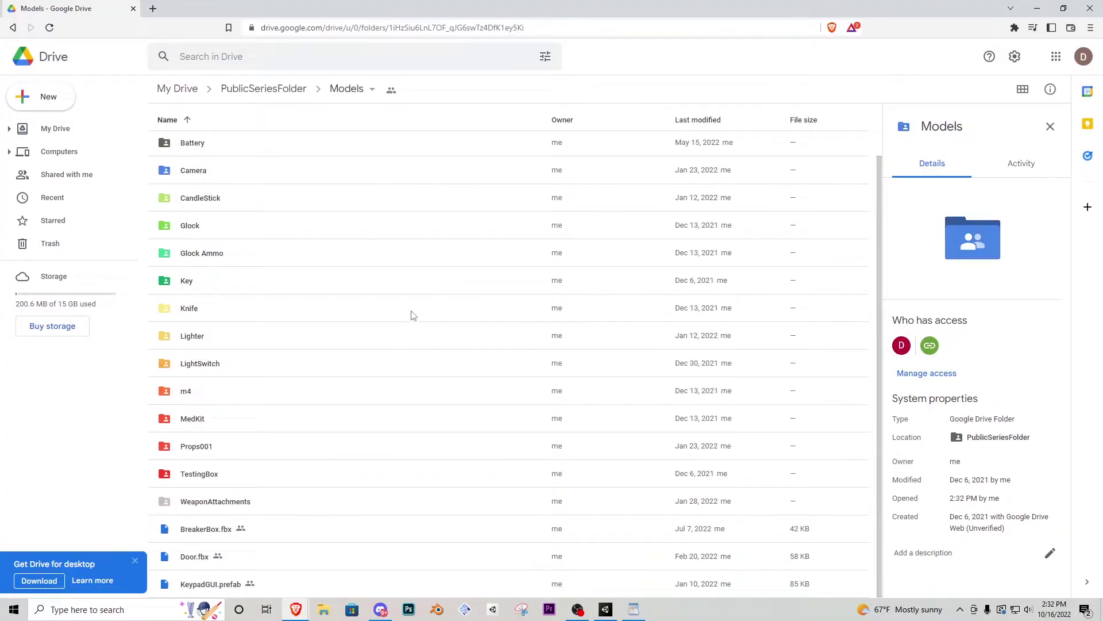
{"action": "key", "text": "alt+Left"}
{"action": "double_click", "coordinate": [241, 204]}
{"action": "scroll", "coordinate": [324, 248], "scroll_direction": "down", "scroll_amount": 2}
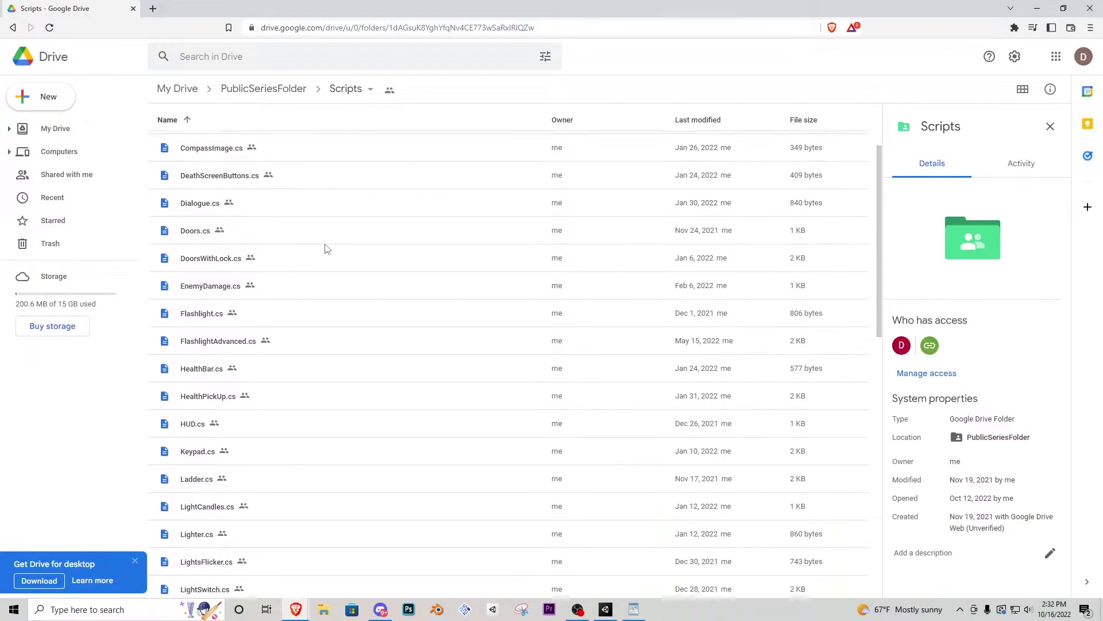
{"action": "scroll", "coordinate": [325, 248], "scroll_direction": "down", "scroll_amount": 10}
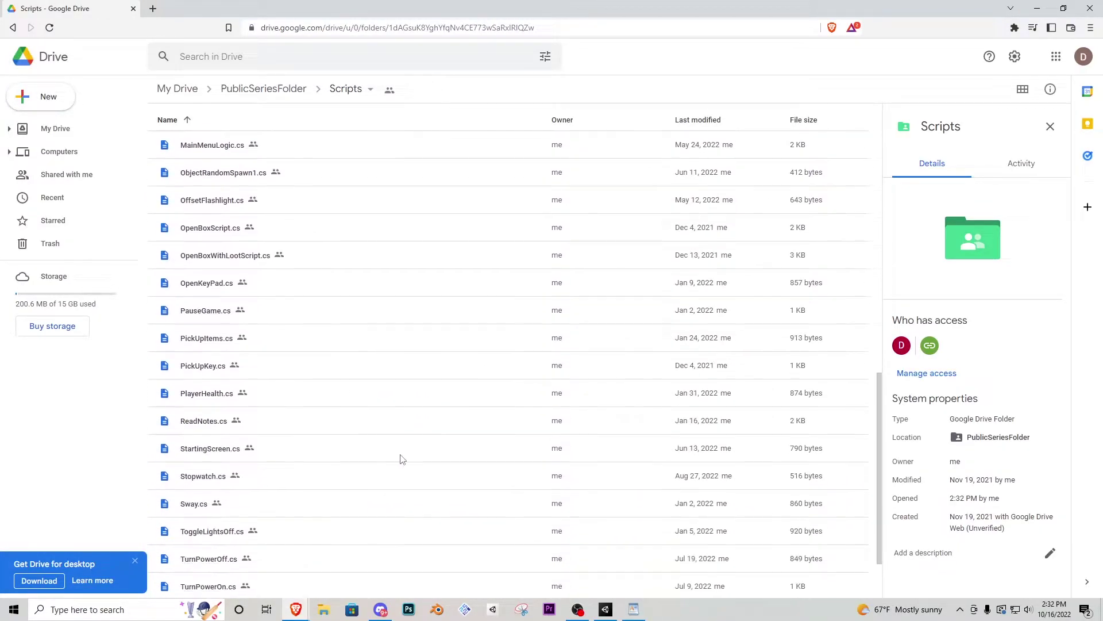
Step: Look through the Sounds, Textures and CameraUI - Full Systems folders, and return to PublicSeriesFolder
{"action": "key", "text": "alt+Left"}
{"action": "double_click", "coordinate": [241, 230]}
{"action": "scroll", "coordinate": [283, 270], "scroll_direction": "down", "scroll_amount": 1}
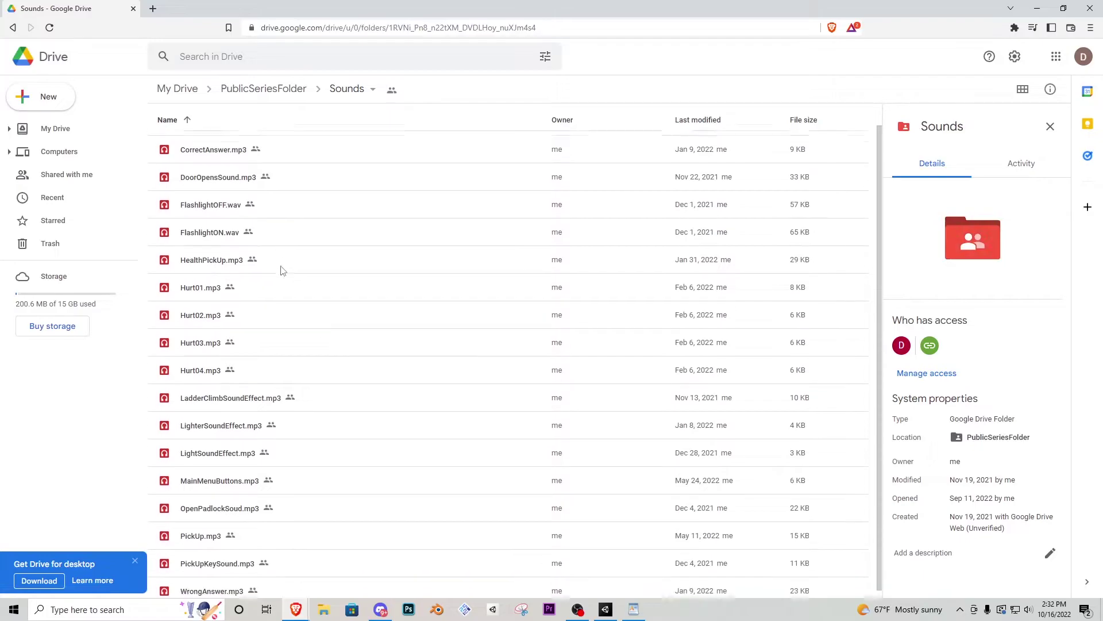
{"action": "scroll", "coordinate": [290, 293], "scroll_direction": "down", "scroll_amount": 1}
{"action": "key", "text": "alt+Left"}
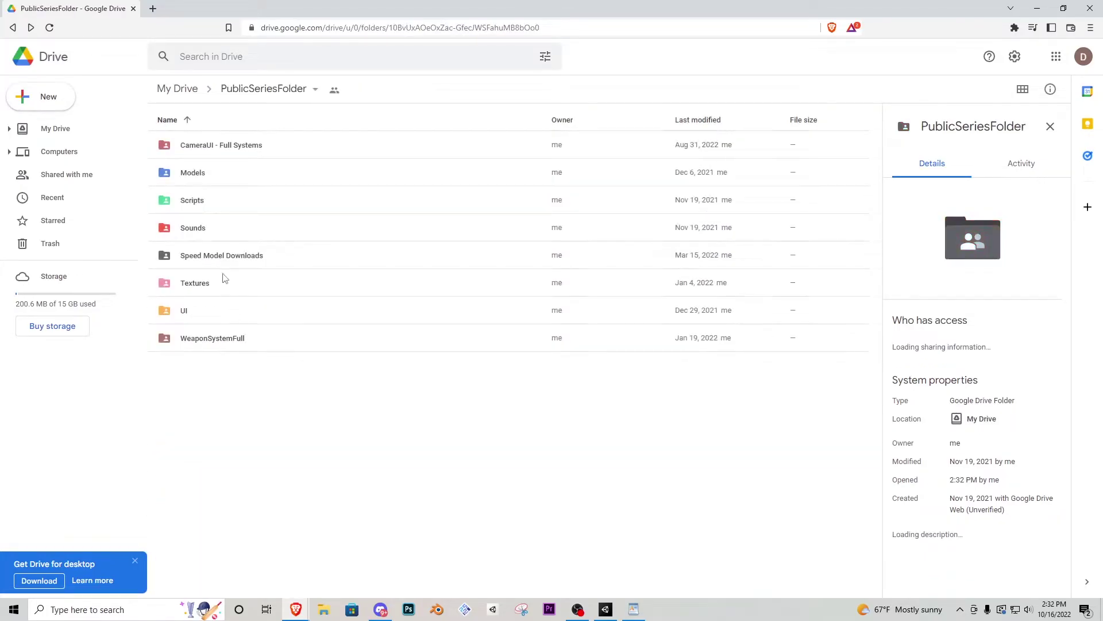
{"action": "double_click", "coordinate": [217, 280]}
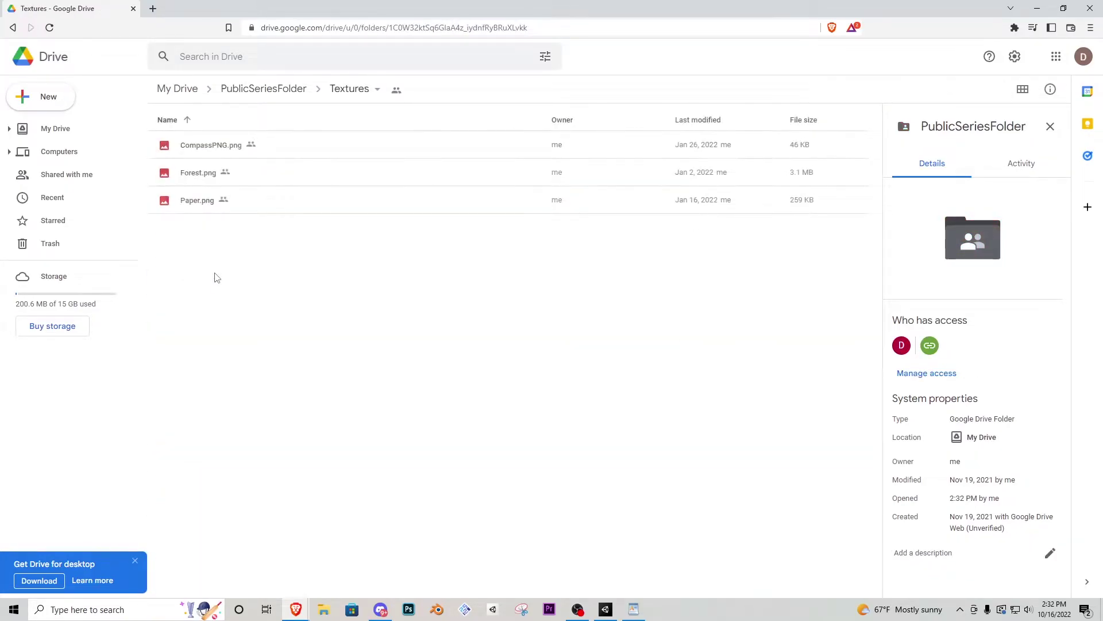
{"action": "key", "text": "alt+Left"}
{"action": "left_click", "coordinate": [250, 147]}
{"action": "double_click", "coordinate": [251, 148]}
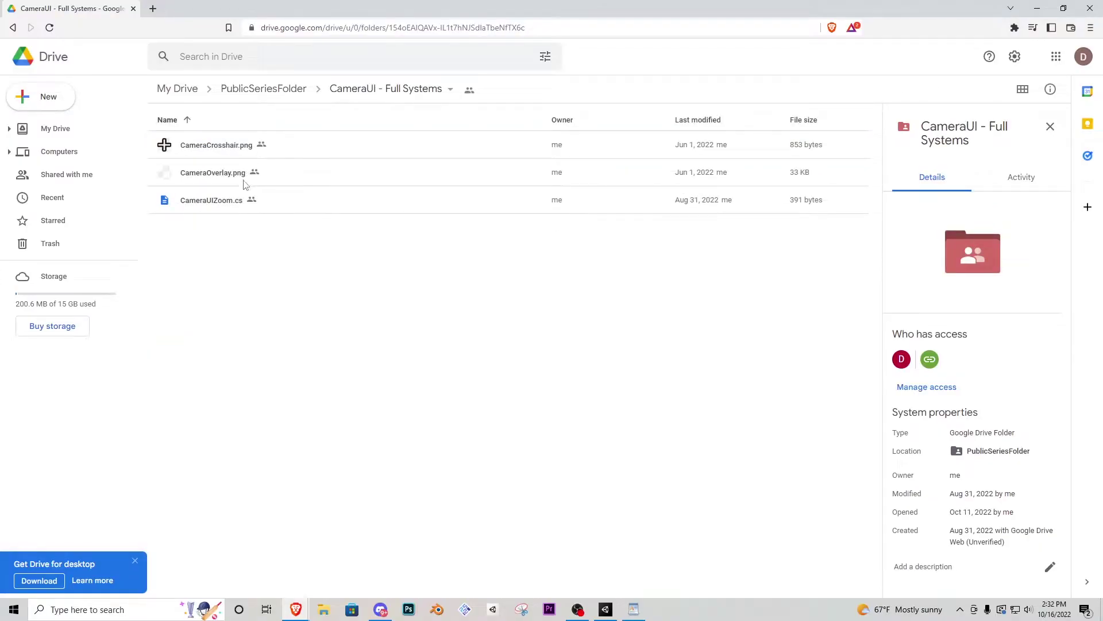
{"action": "key", "text": "alt+Left"}
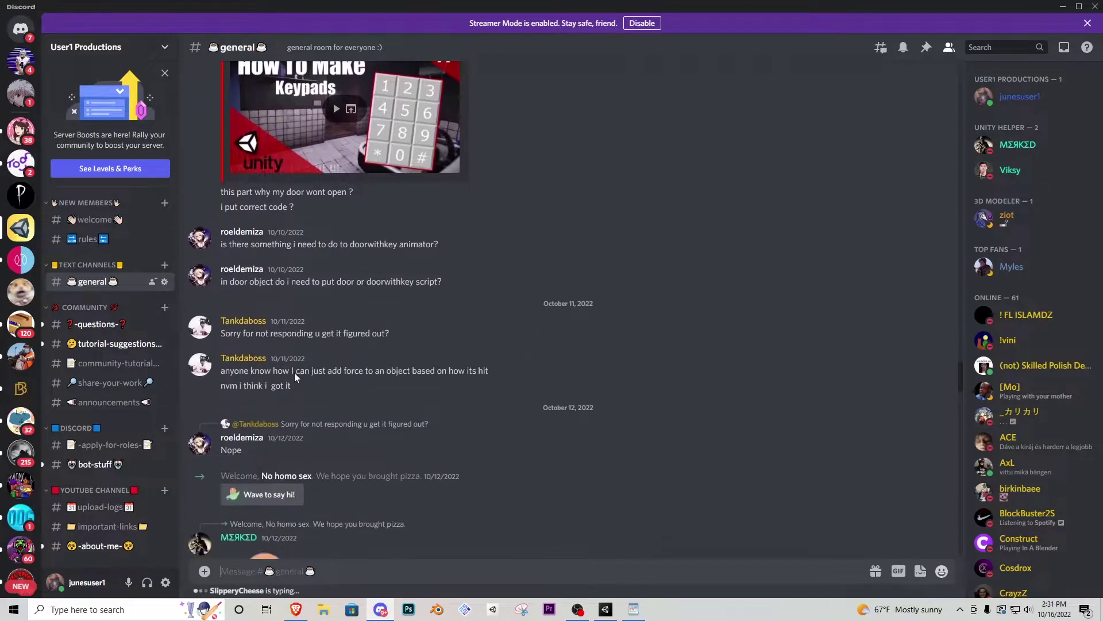
Step: Read through recent messages in the general and questions channels of the User1 Productions Discord server
{"action": "scroll", "coordinate": [294, 373], "scroll_direction": "down", "scroll_amount": 15}
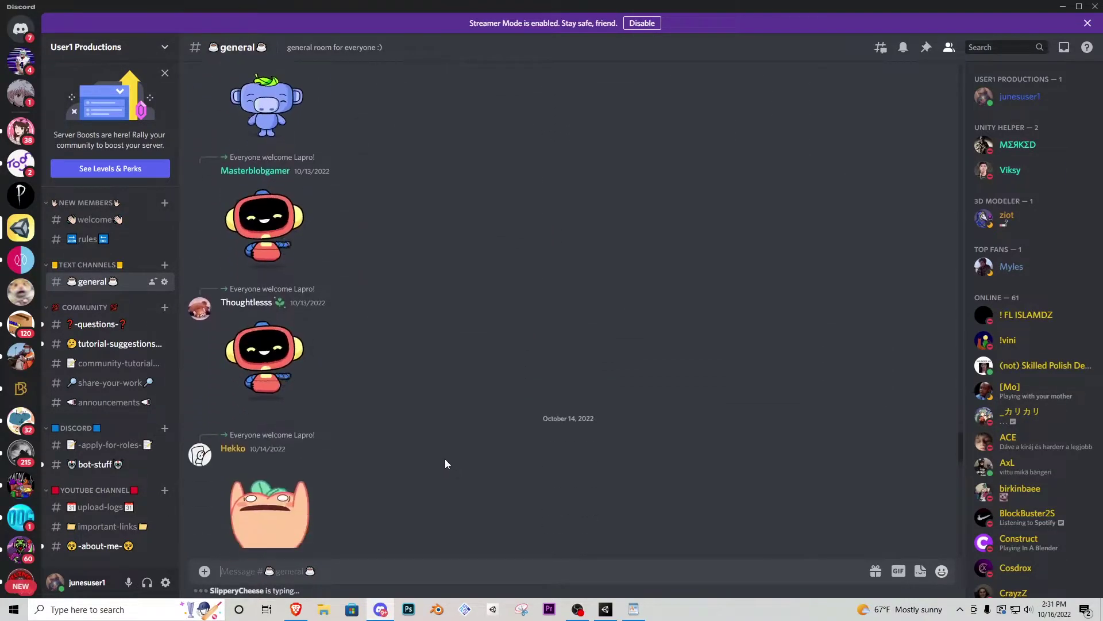
{"action": "scroll", "coordinate": [437, 454], "scroll_direction": "down", "scroll_amount": 10}
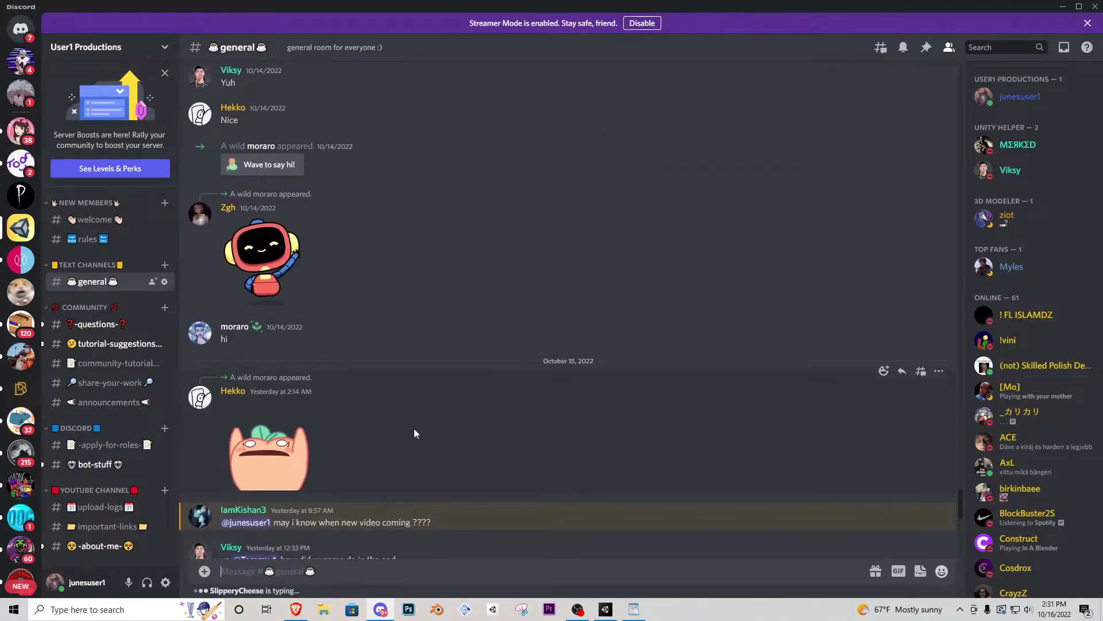
{"action": "left_click", "coordinate": [115, 324]}
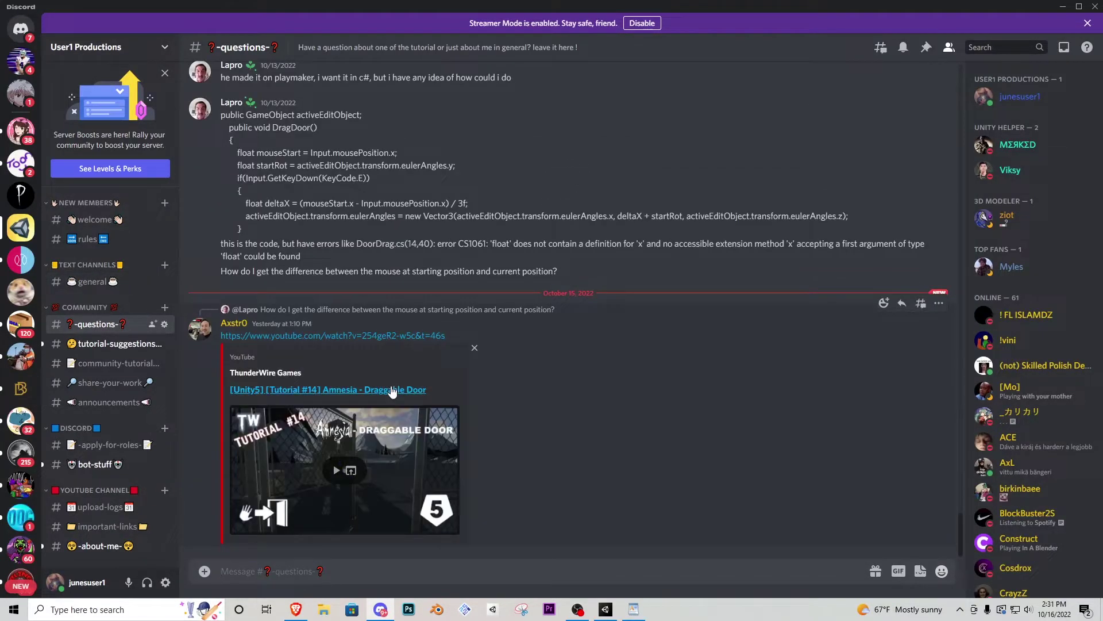
{"action": "scroll", "coordinate": [409, 386], "scroll_direction": "up", "scroll_amount": 10}
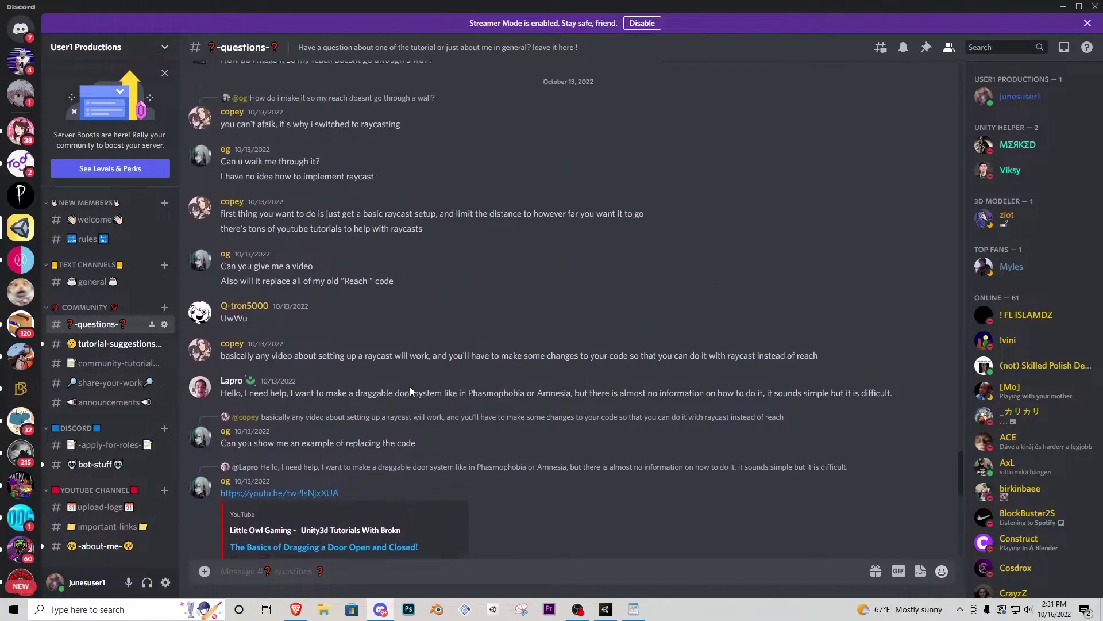
{"action": "scroll", "coordinate": [410, 386], "scroll_direction": "up", "scroll_amount": 10}
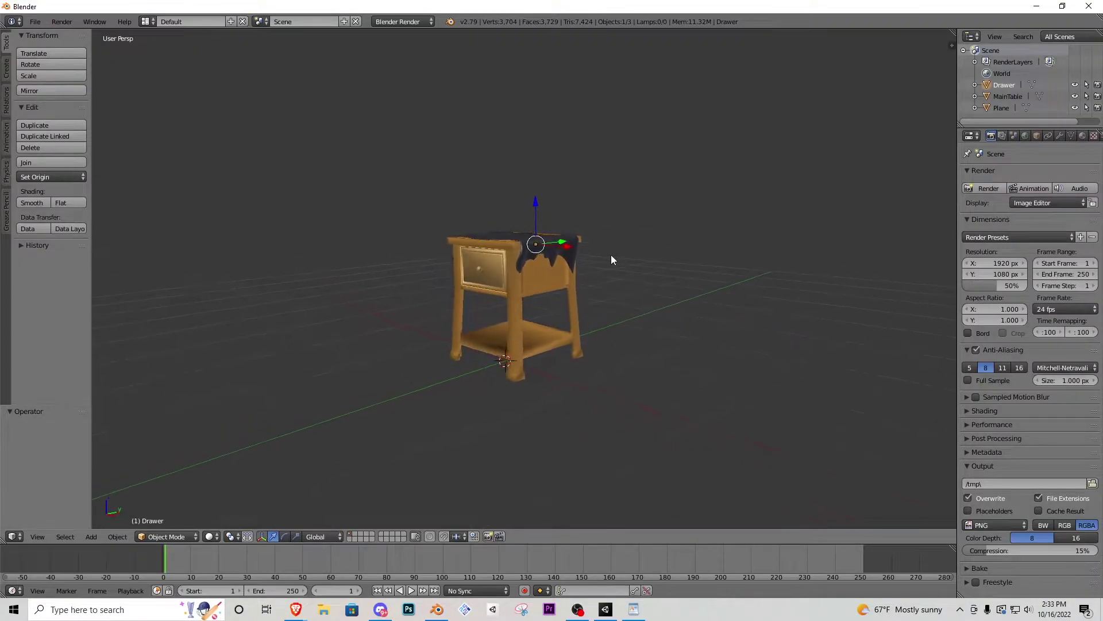
Step: Try to move the MainTable object along the Y axis in Blender, and undo the move
{"action": "middle_click_drag", "start_coordinate": [612, 259], "coordinate": [591, 295]}
{"action": "right_click", "coordinate": [543, 281]}
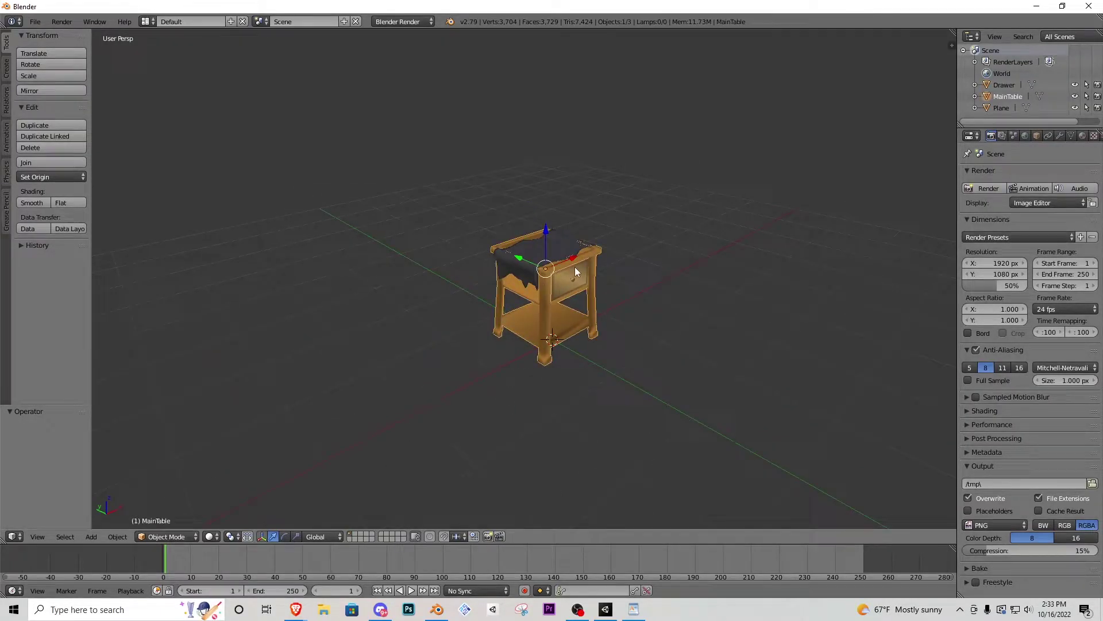
{"action": "left_click_drag", "start_coordinate": [522, 260], "coordinate": [475, 242]}
{"action": "key", "text": "ctrl+z"}
Step: Slide the Drawer object out of the table about 1.2 units along negative Y, and undo the move
{"action": "right_click", "coordinate": [528, 264]}
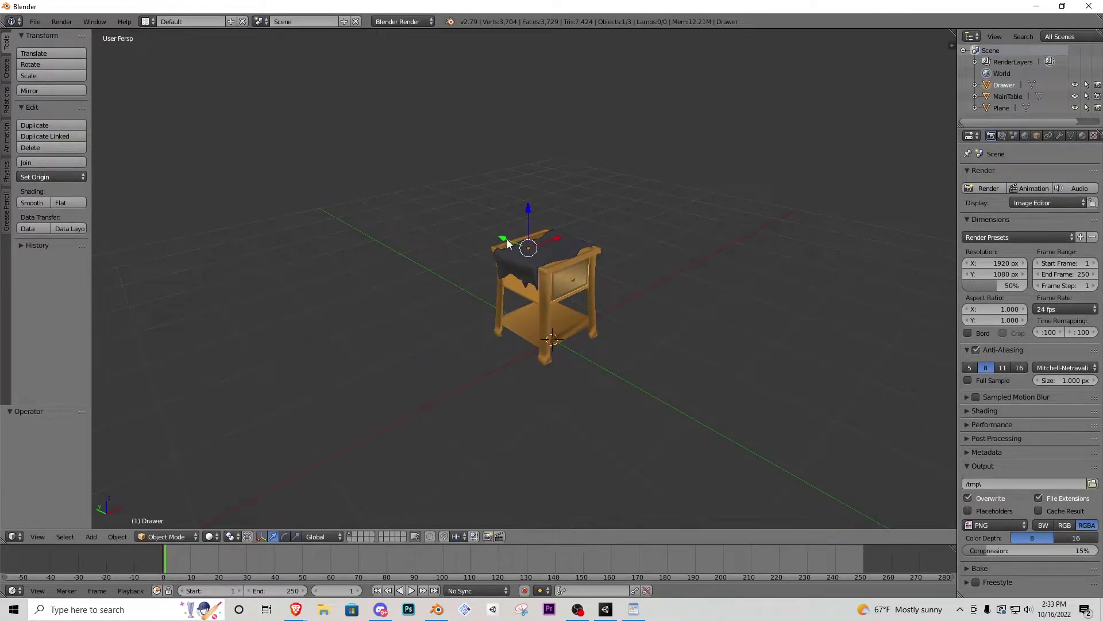
{"action": "key", "text": "g"}
{"action": "key", "text": "y"}
{"action": "left_click", "coordinate": [609, 295]}
{"action": "middle_click_drag", "start_coordinate": [609, 296], "coordinate": [444, 315]}
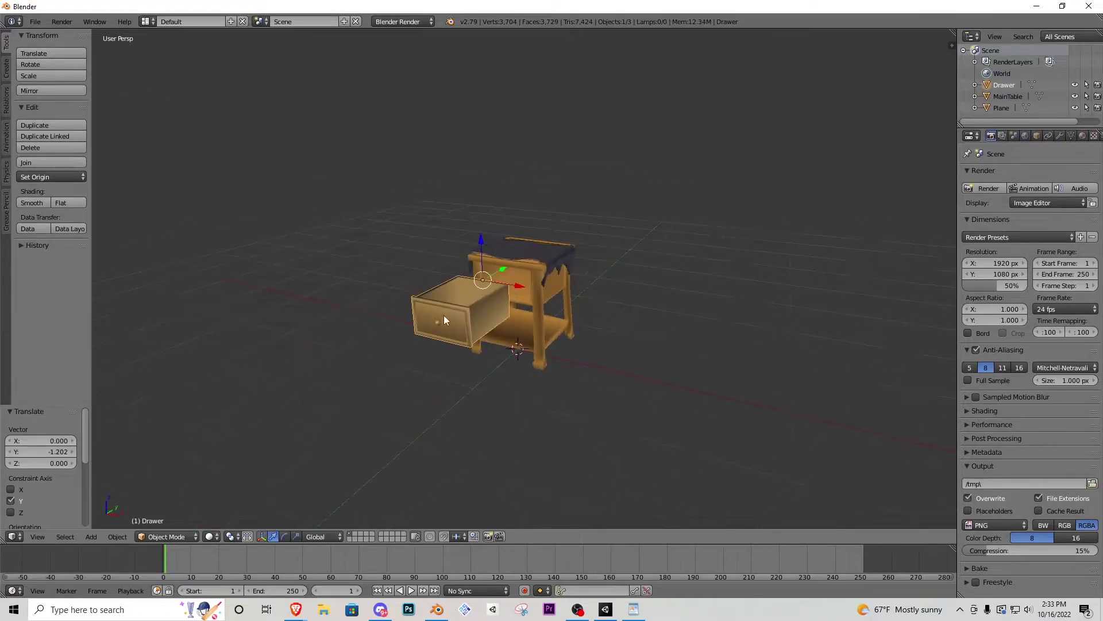
{"action": "key", "text": "ctrl+z"}
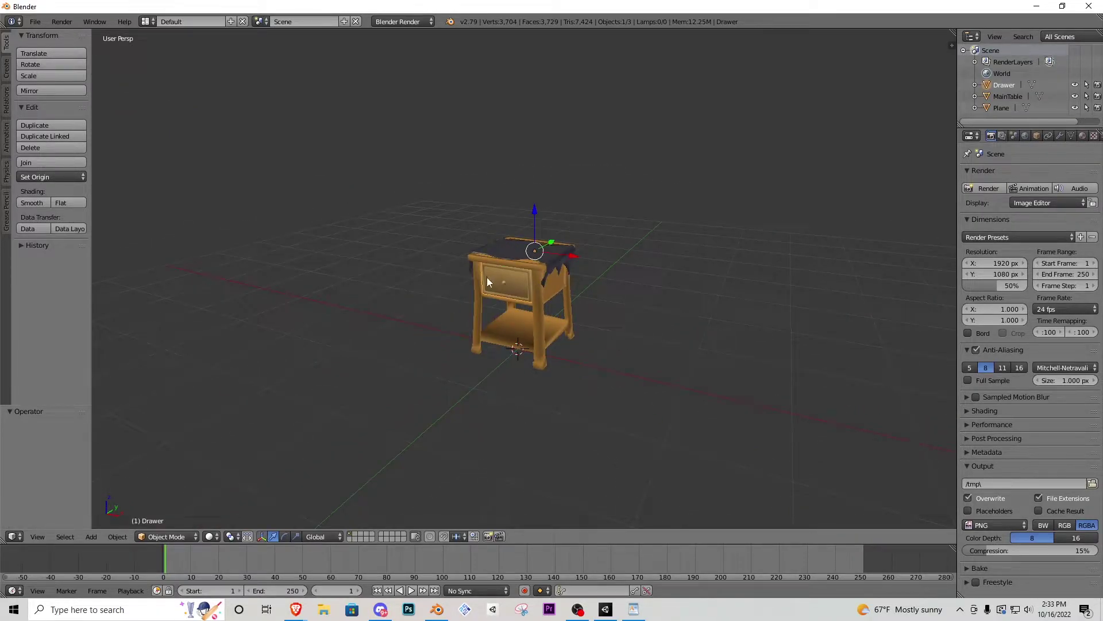
Step: Slide the Drawer object out of the table about 0.75 units along the negative Y axis
{"action": "key", "text": "g"}
{"action": "key", "text": "y"}
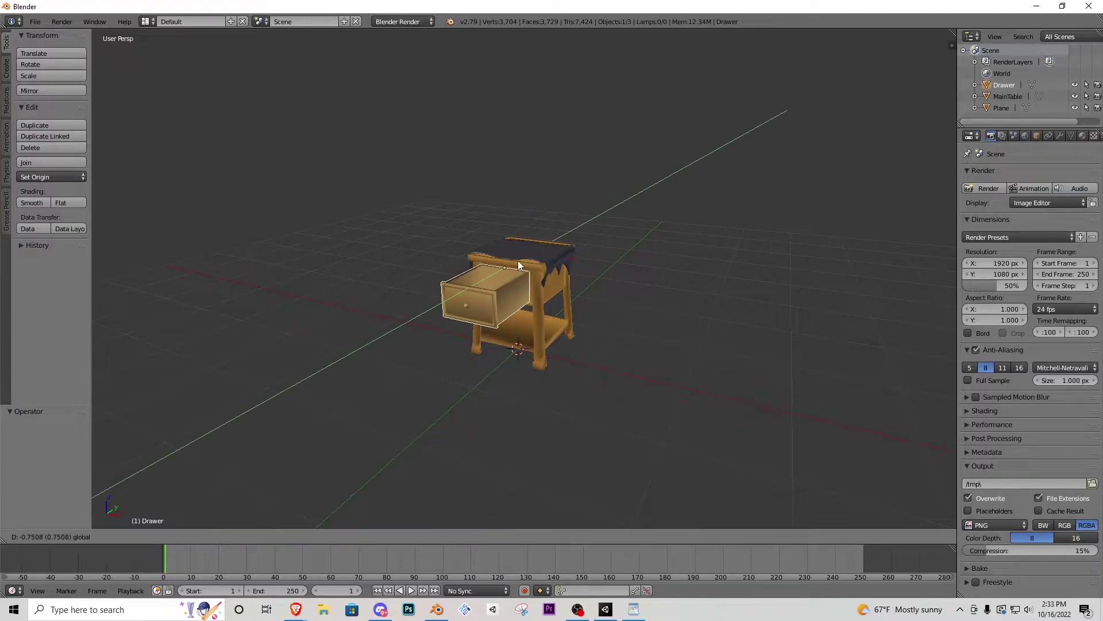
{"action": "left_click", "coordinate": [518, 261]}
{"action": "middle_click_drag", "start_coordinate": [518, 260], "coordinate": [459, 324]}
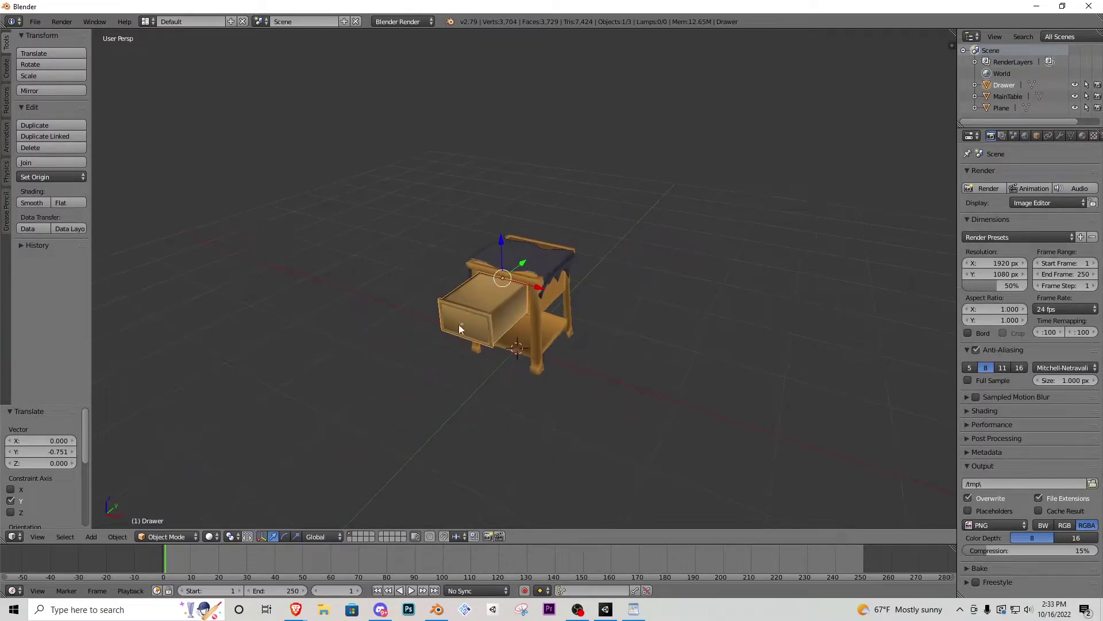
Step: Switch to Unity and show the contents of the project's Standard Assets folder
{"action": "key", "text": "alt+Tab"}
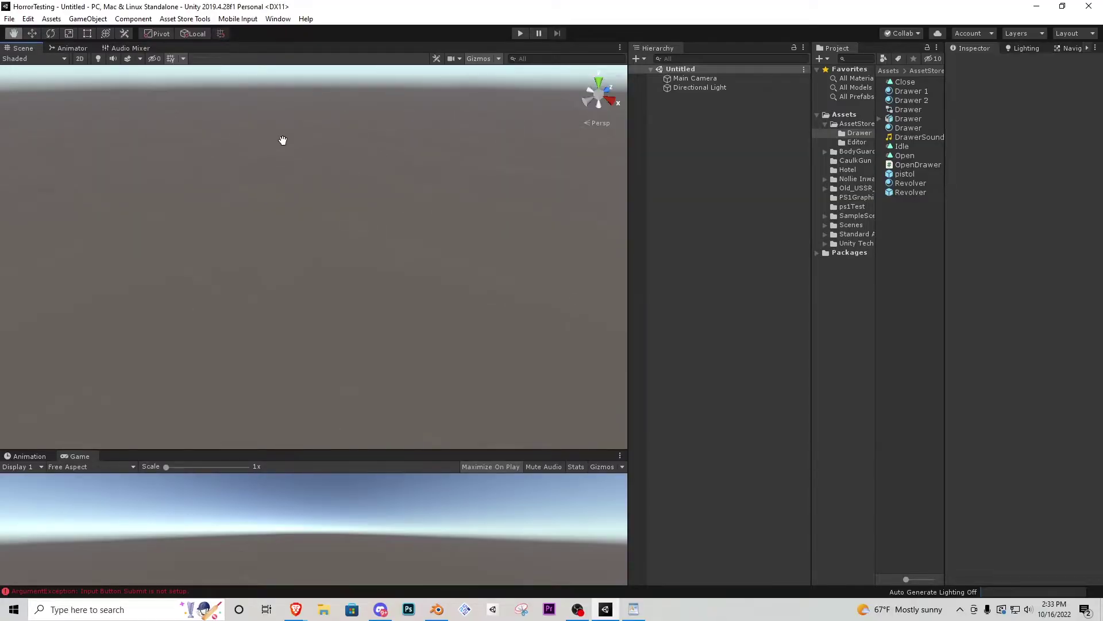
{"action": "key", "text": "w"}
{"action": "left_click", "coordinate": [278, 18]}
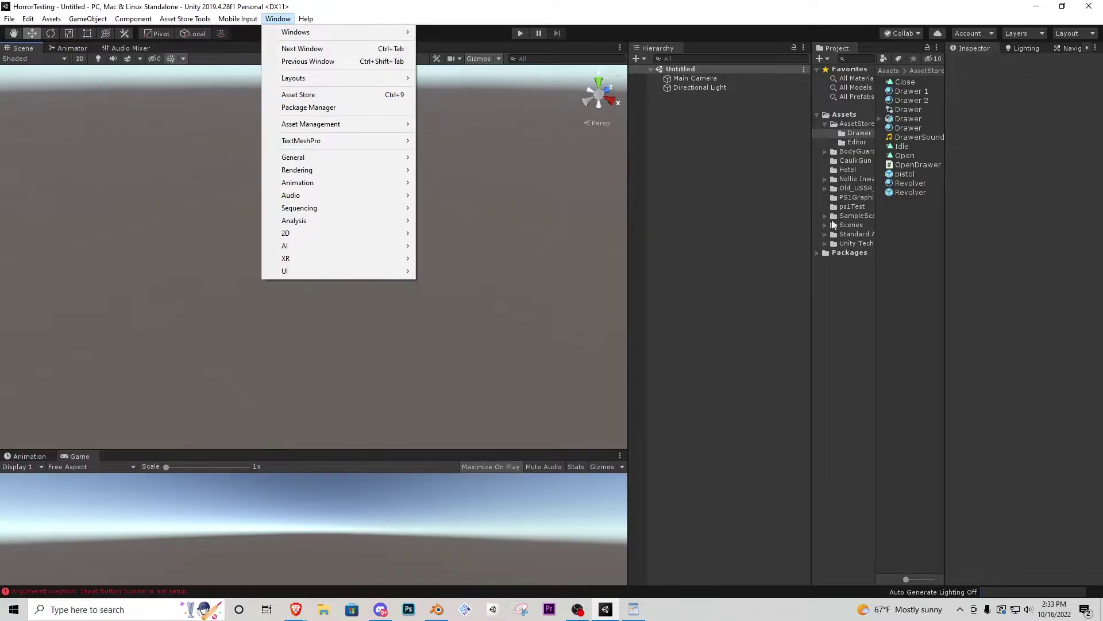
{"action": "left_click", "coordinate": [854, 233]}
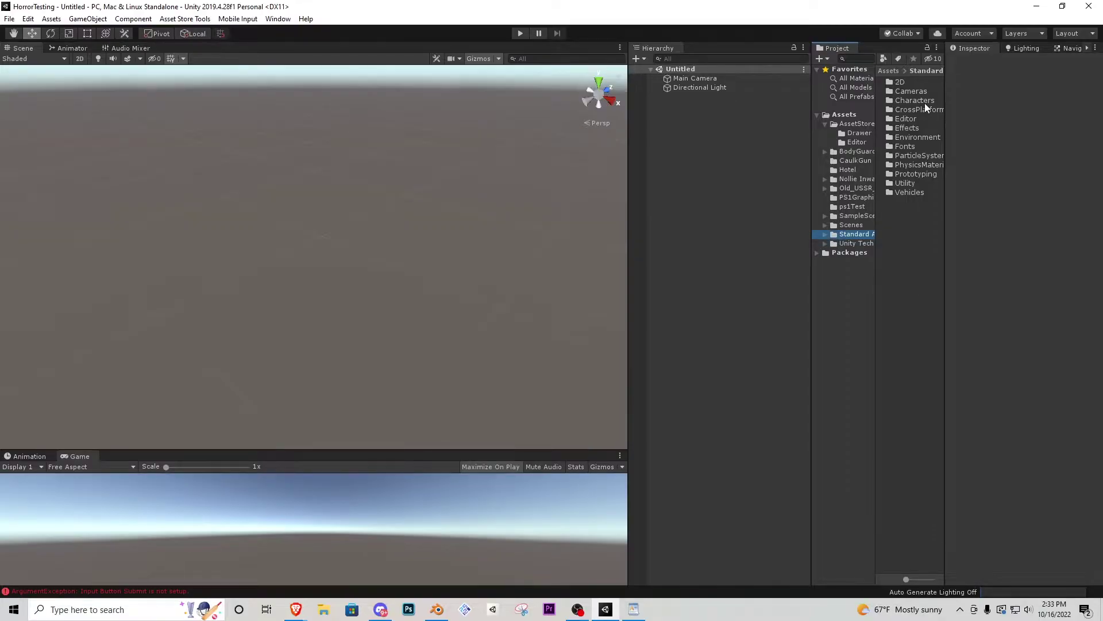
{"action": "left_click", "coordinate": [715, 168]}
Step: Add a cube to the scene as a floor and set its scale to 25 in X and Z
{"action": "right_click", "coordinate": [675, 143]}
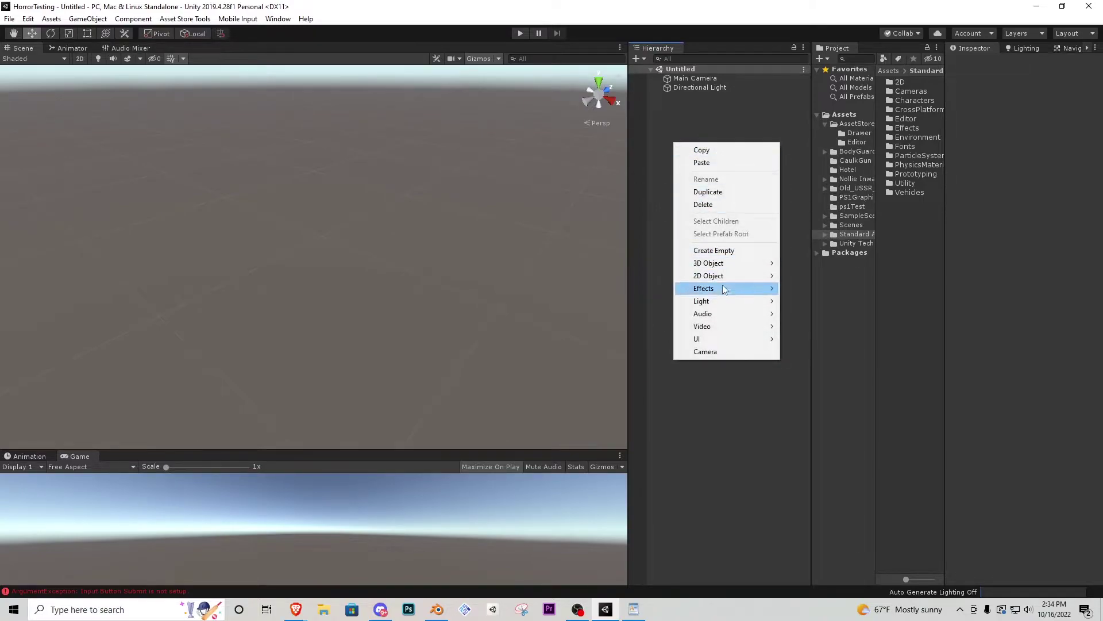
{"action": "mouse_move", "coordinate": [725, 263]}
{"action": "left_click", "coordinate": [798, 265]}
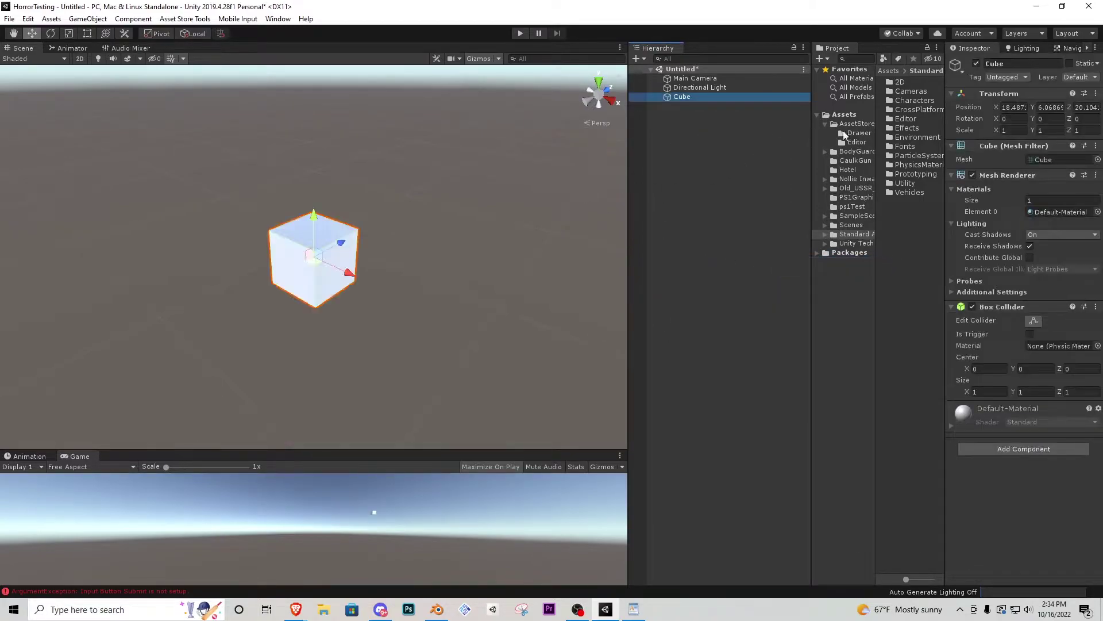
{"action": "type", "text": "25"}
{"action": "key", "text": "Tab"}
{"action": "key", "text": "Tab"}
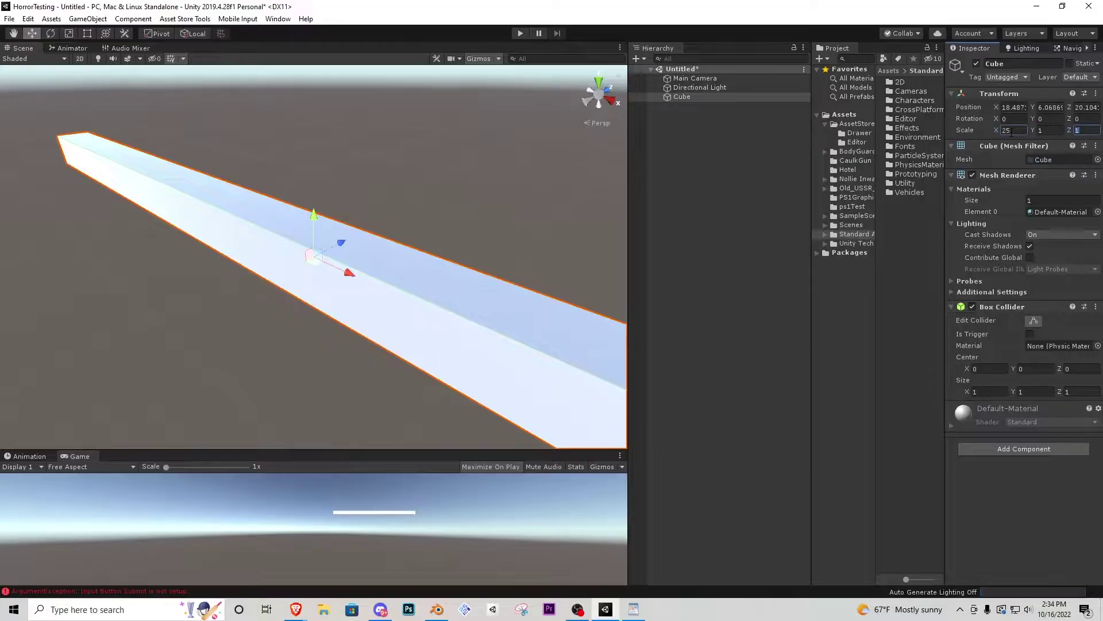
{"action": "type", "text": "25"}
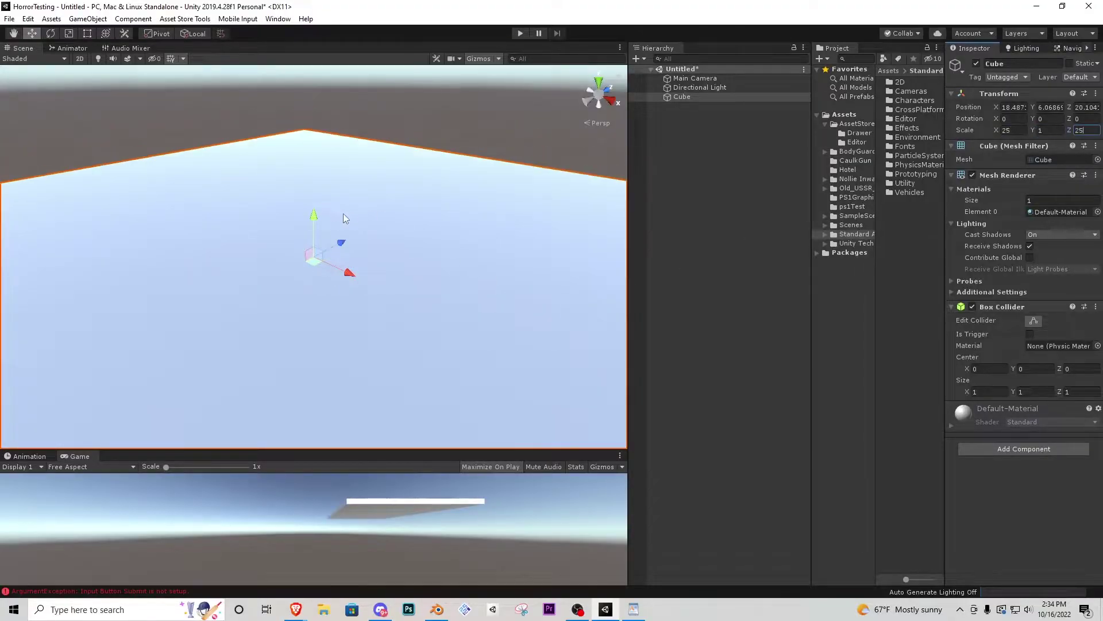
Step: Place the FPSController prefab from the Standard Assets first-person character prefabs on the floor cube, at a height of about 7.5
{"action": "left_click", "coordinate": [857, 234]}
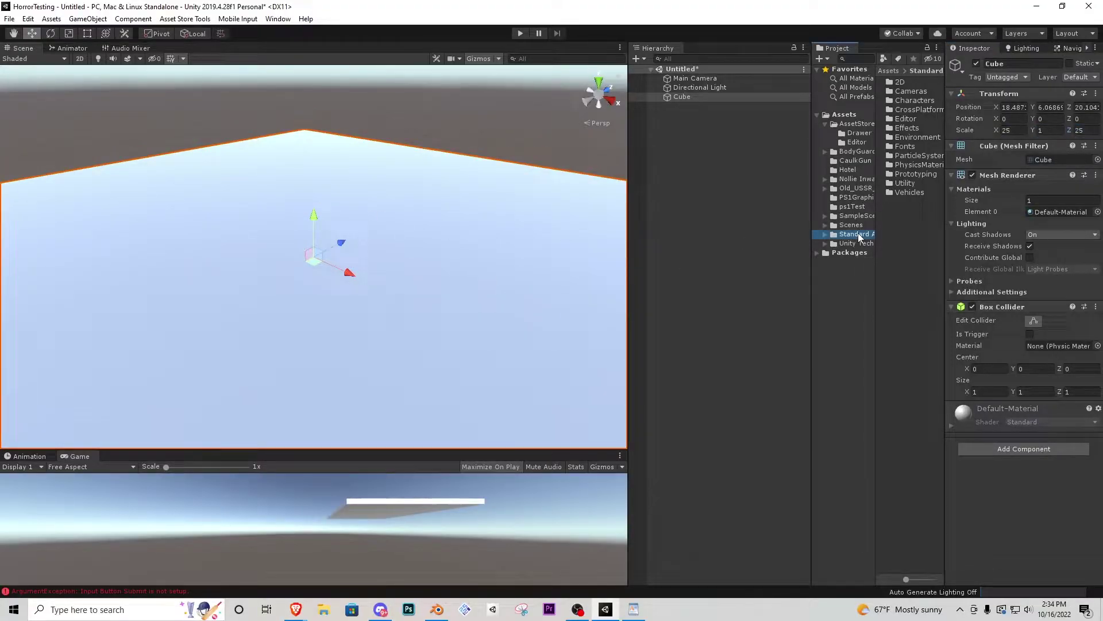
{"action": "double_click", "coordinate": [915, 100]}
{"action": "double_click", "coordinate": [919, 84]}
{"action": "left_click", "coordinate": [909, 91]}
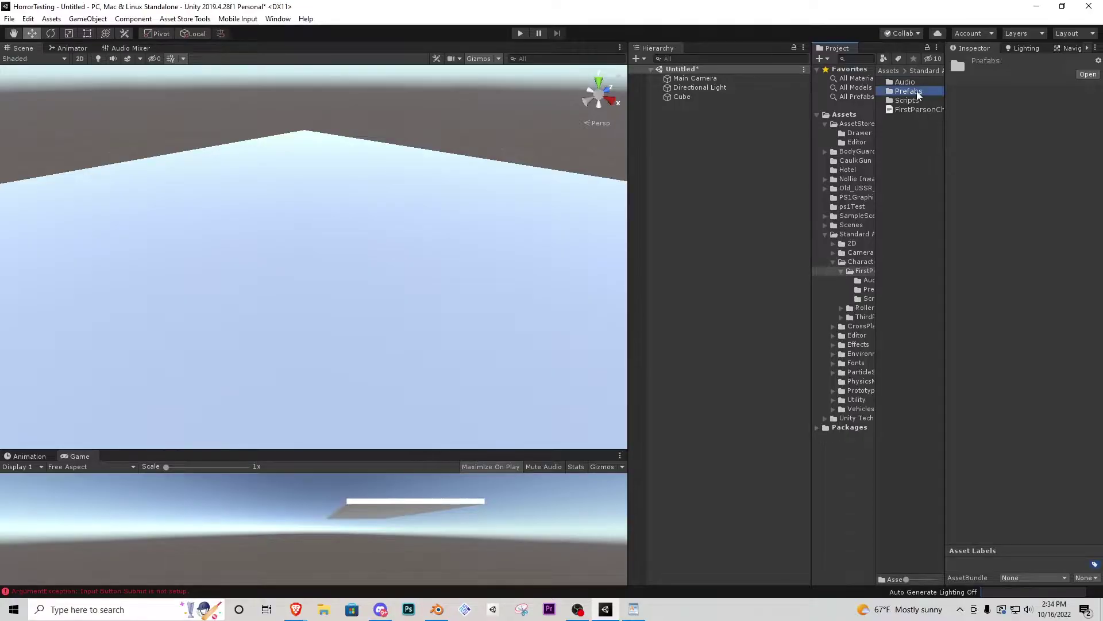
{"action": "double_click", "coordinate": [918, 95]}
{"action": "left_click_drag", "start_coordinate": [917, 81], "coordinate": [341, 176]}
{"action": "right_click_drag", "start_coordinate": [363, 208], "coordinate": [363, 225]}
{"action": "key", "text": "w"}
{"action": "middle_click_drag", "start_coordinate": [348, 202], "coordinate": [335, 261]}
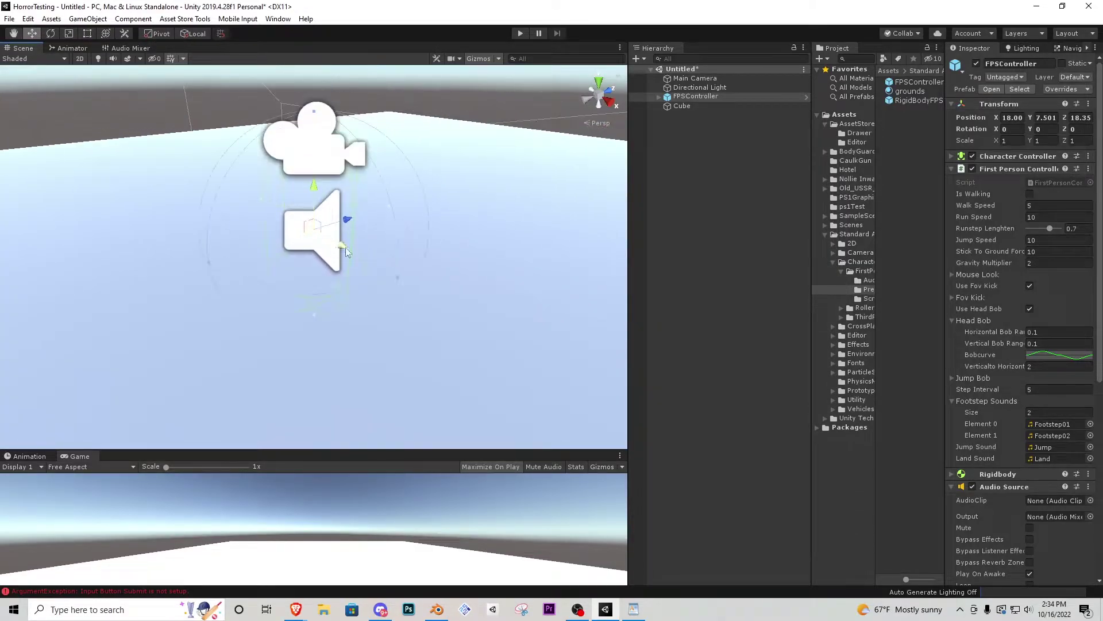
Step: Raise the FirstPersonCharacter camera inside FPSController to a Y position of about 1.015
{"action": "left_click", "coordinate": [656, 96]}
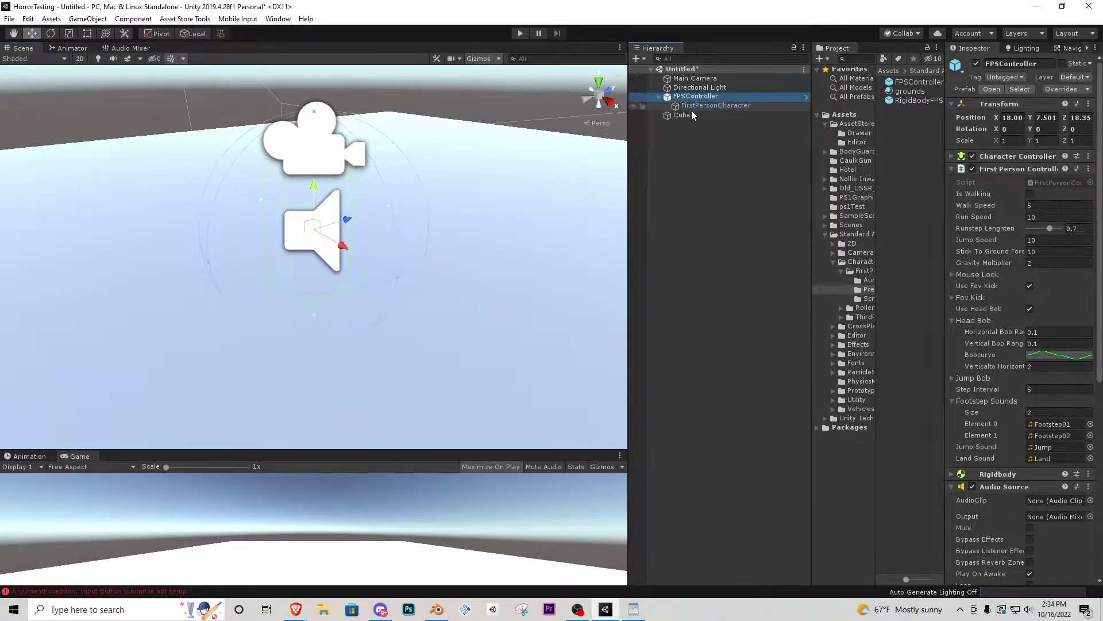
{"action": "left_click", "coordinate": [696, 106]}
{"action": "left_click_drag", "start_coordinate": [316, 89], "coordinate": [316, 56]}
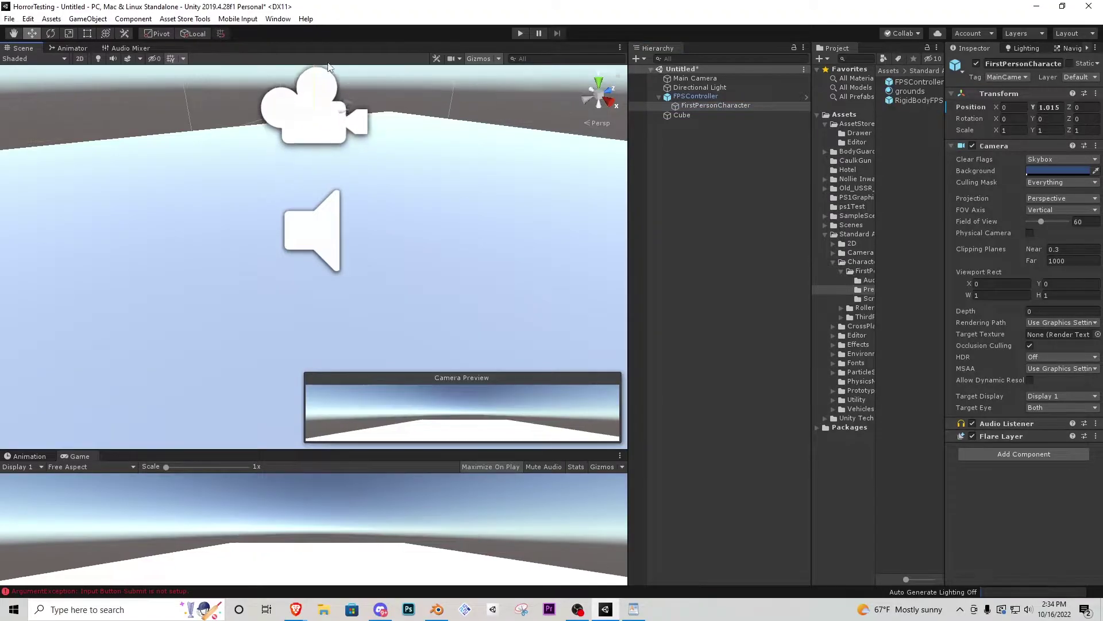
Step: Apply the grounds material to the floor cube and return to the top-level Assets folder
{"action": "middle_click_drag", "start_coordinate": [346, 120], "coordinate": [325, 183]}
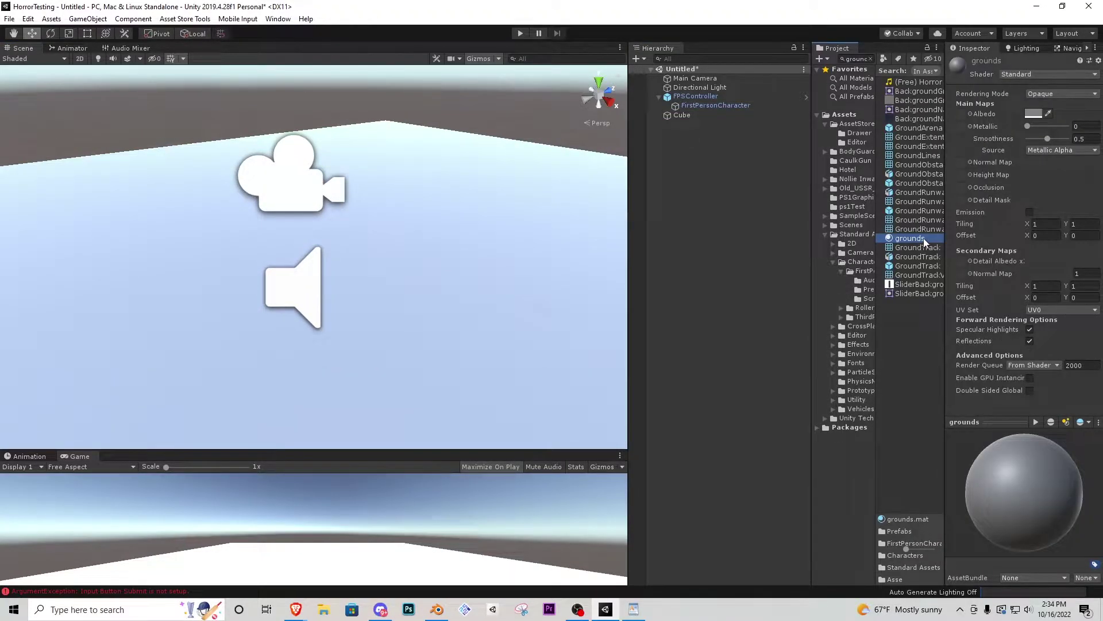
{"action": "left_click_drag", "start_coordinate": [926, 242], "coordinate": [571, 211]}
{"action": "scroll", "coordinate": [517, 209], "scroll_direction": "down", "scroll_amount": 5}
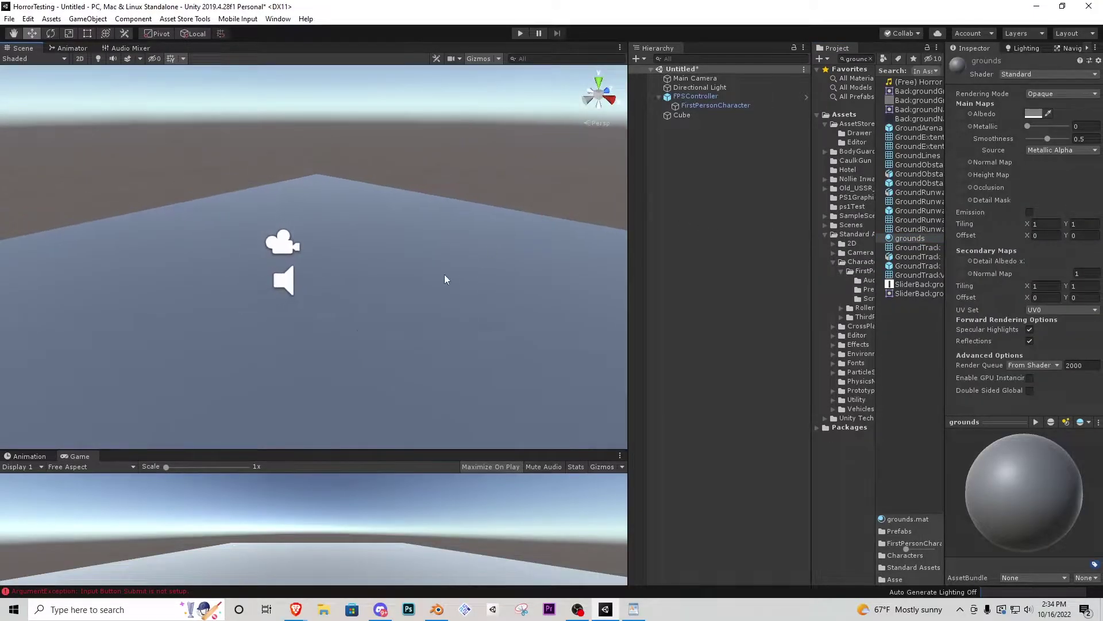
{"action": "left_click", "coordinate": [865, 115]}
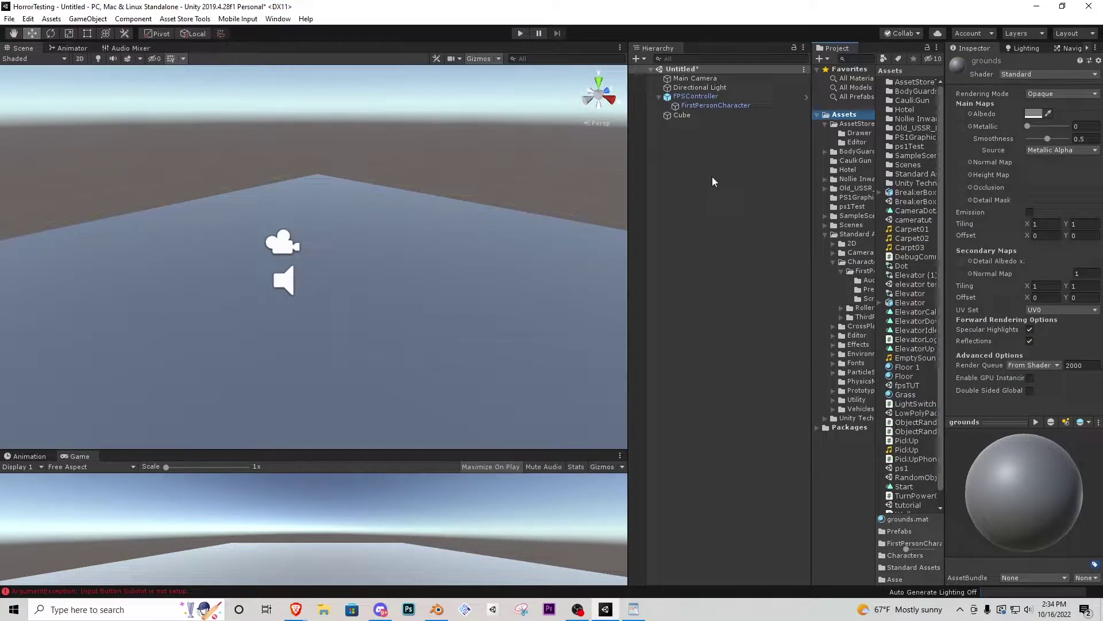
Step: Add a cube as a child of FirstPersonCharacter and move it forward to a Z position of about 1.205
{"action": "left_click_drag", "start_coordinate": [443, 227], "coordinate": [324, 235], "text": "alt"}
{"action": "right_click_drag", "start_coordinate": [323, 235], "coordinate": [357, 239]}
{"action": "key", "text": "w"}
{"action": "key", "text": "s"}
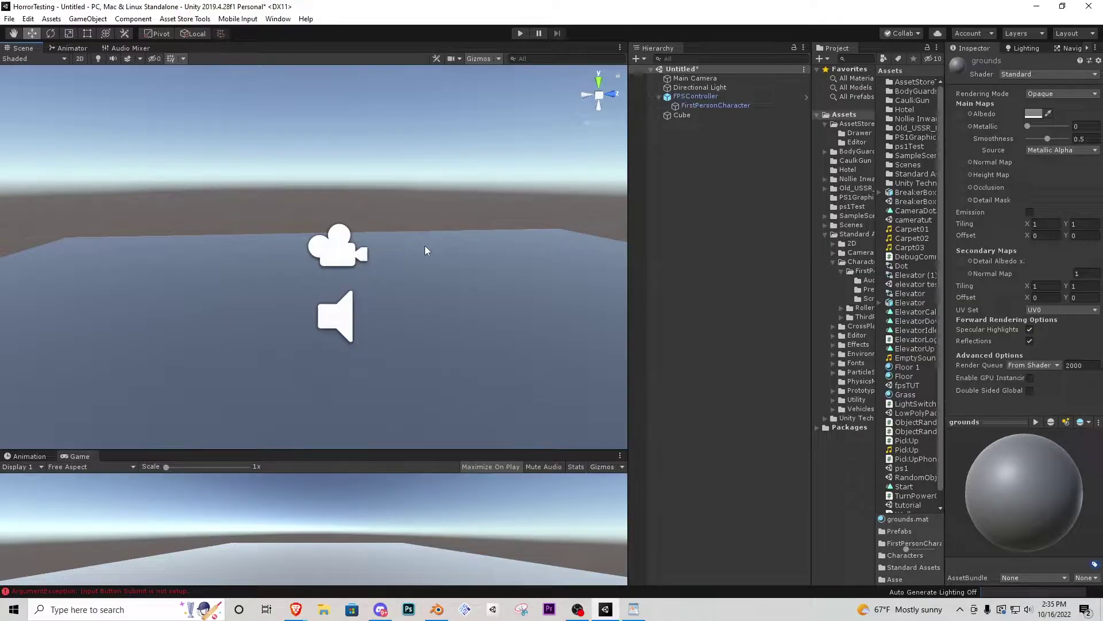
{"action": "left_click", "coordinate": [709, 106]}
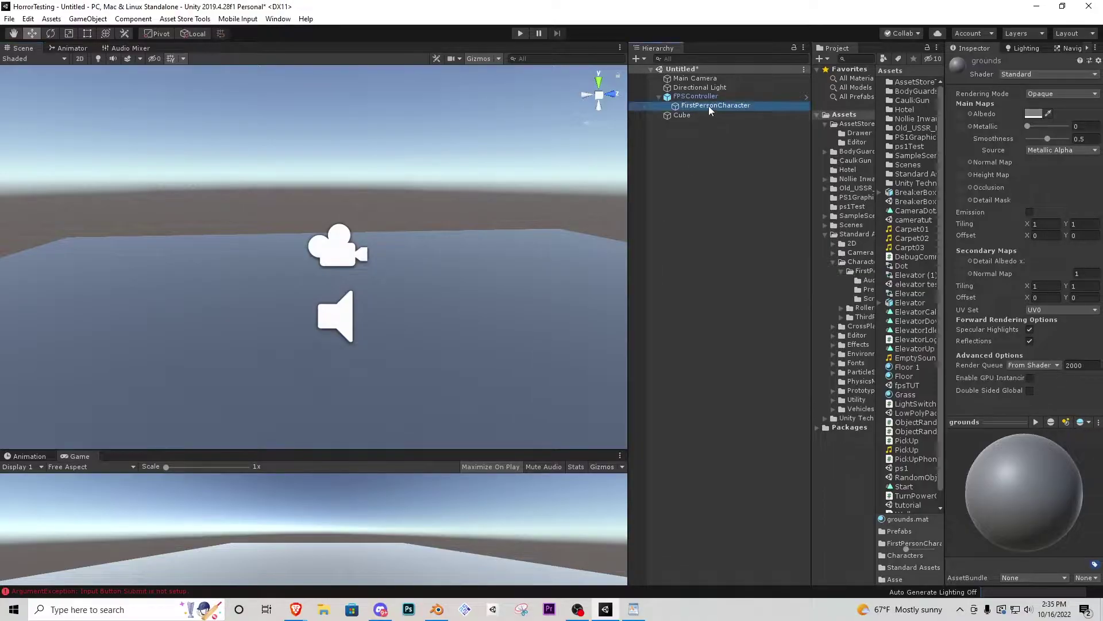
{"action": "middle_click_drag", "start_coordinate": [363, 241], "coordinate": [328, 230]}
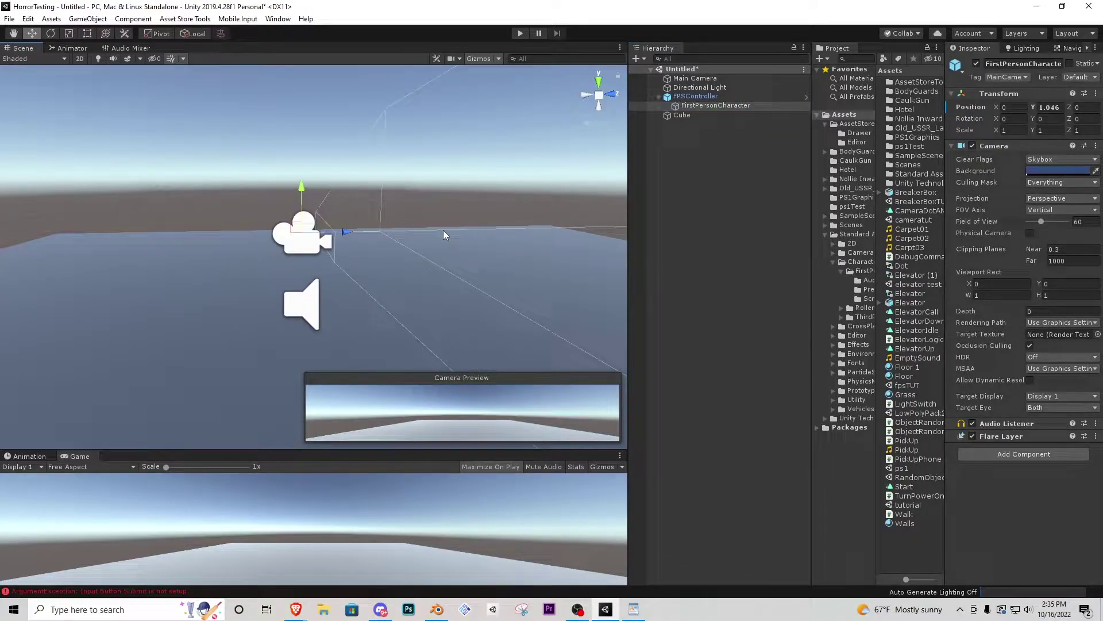
{"action": "right_click", "coordinate": [697, 109]}
{"action": "mouse_move", "coordinate": [745, 255]}
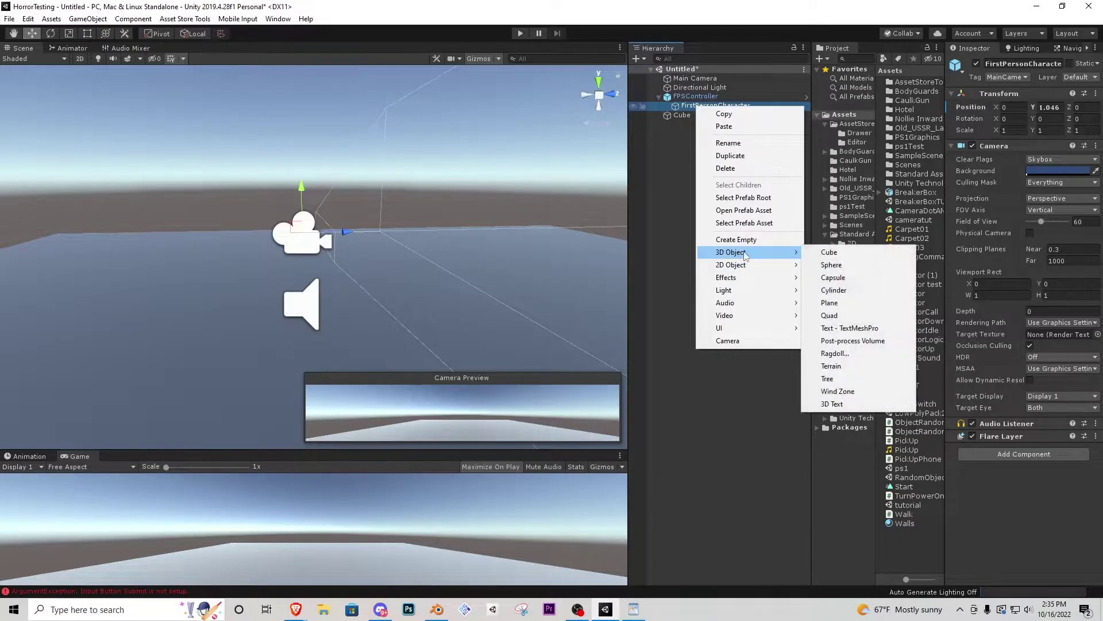
{"action": "left_click", "coordinate": [830, 251]}
{"action": "left_click_drag", "start_coordinate": [358, 231], "coordinate": [439, 231]}
Step: Shrink the child cube uniformly to a scale of about 0.0886 on all axes
{"action": "left_click_drag", "start_coordinate": [365, 449], "coordinate": [334, 276]}
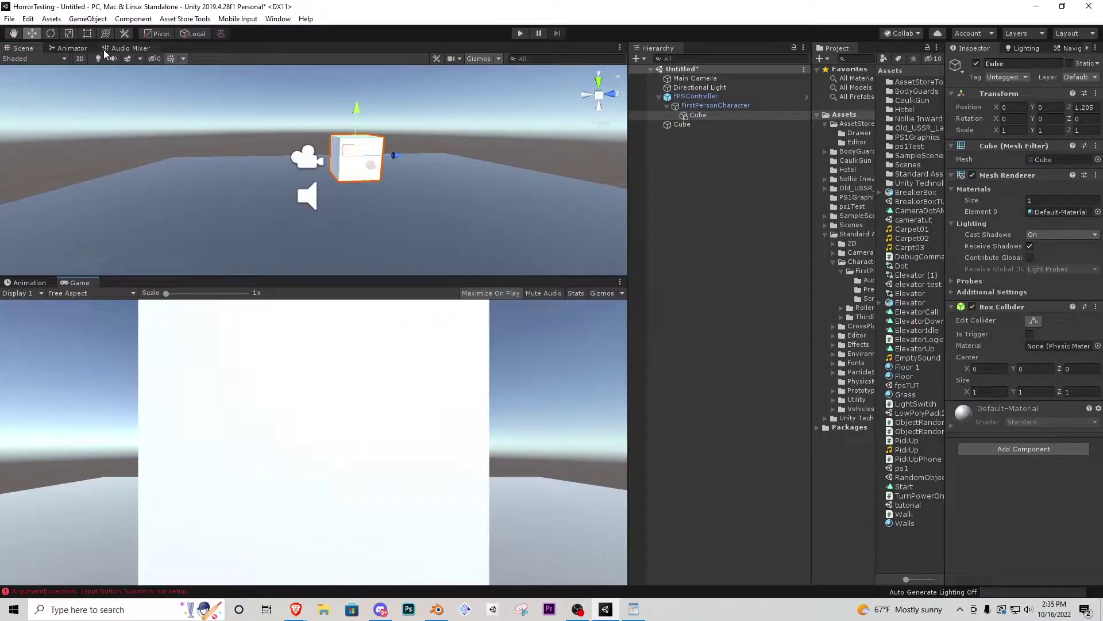
{"action": "left_click", "coordinate": [70, 34]}
{"action": "left_click_drag", "start_coordinate": [358, 158], "coordinate": [348, 203]}
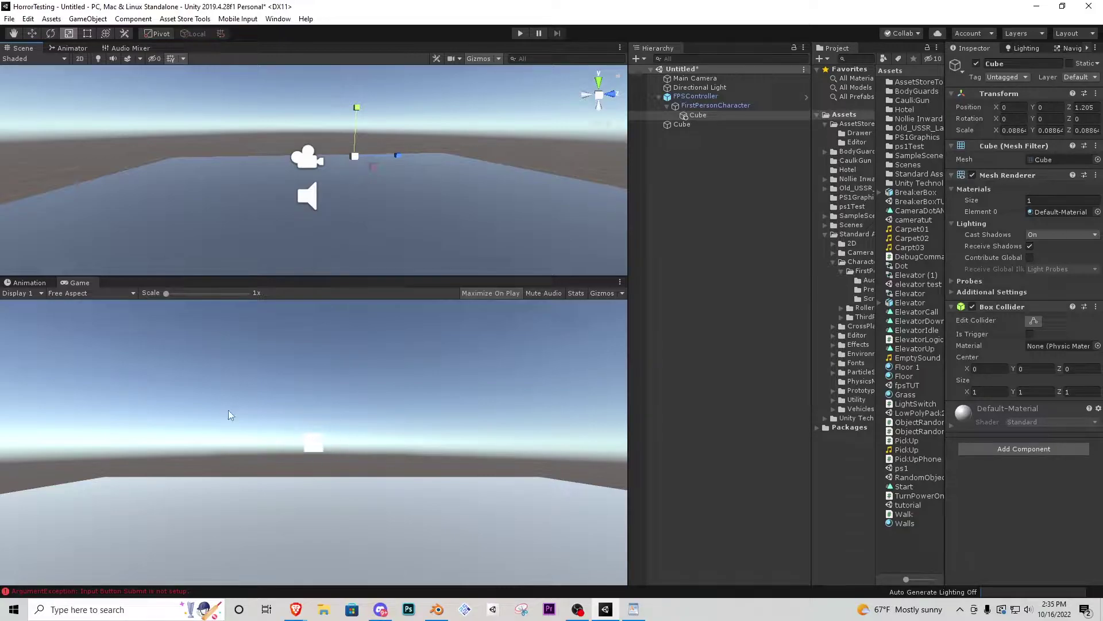
{"action": "key", "text": "w"}
{"action": "right_click_drag", "start_coordinate": [408, 179], "coordinate": [359, 154]}
{"action": "scroll", "coordinate": [358, 154], "scroll_direction": "down", "scroll_amount": 2, "text": "alt"}
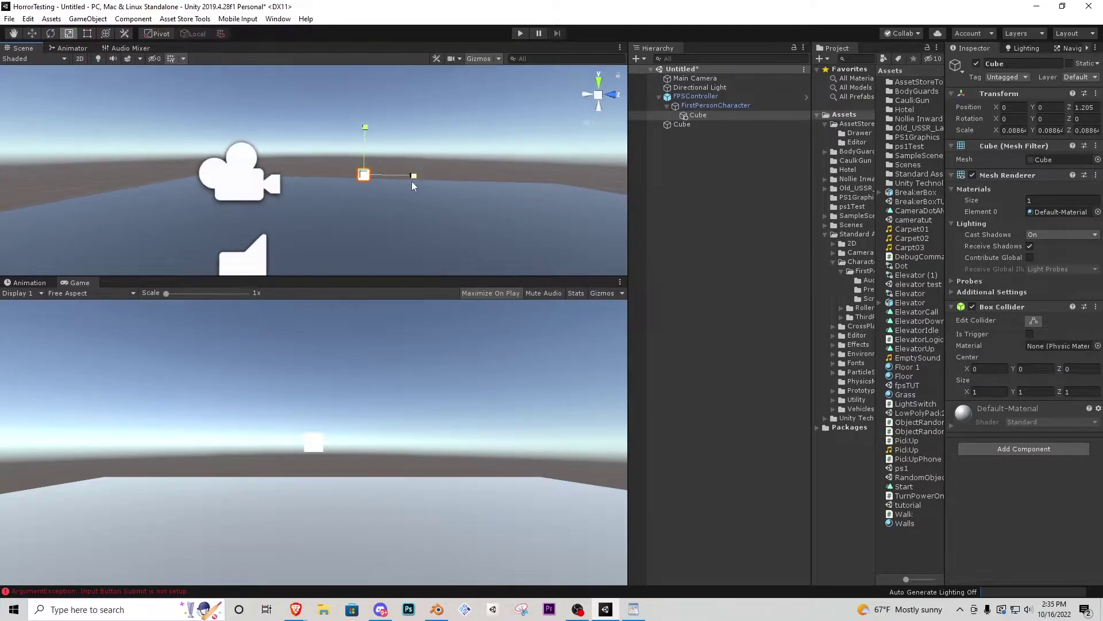
Step: Stretch the child cube to a Z scale of about 2.463 and check it in play mode
{"action": "left_click_drag", "start_coordinate": [412, 178], "coordinate": [305, 221]}
{"action": "scroll", "coordinate": [306, 220], "scroll_direction": "down", "scroll_amount": 5}
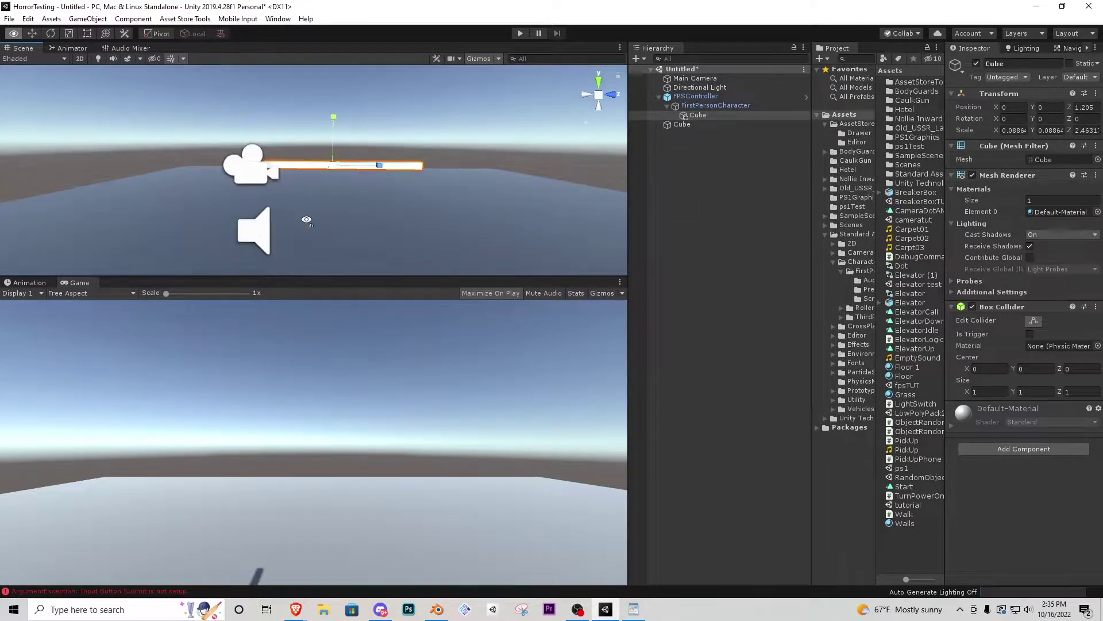
{"action": "left_click_drag", "start_coordinate": [361, 275], "coordinate": [362, 370]}
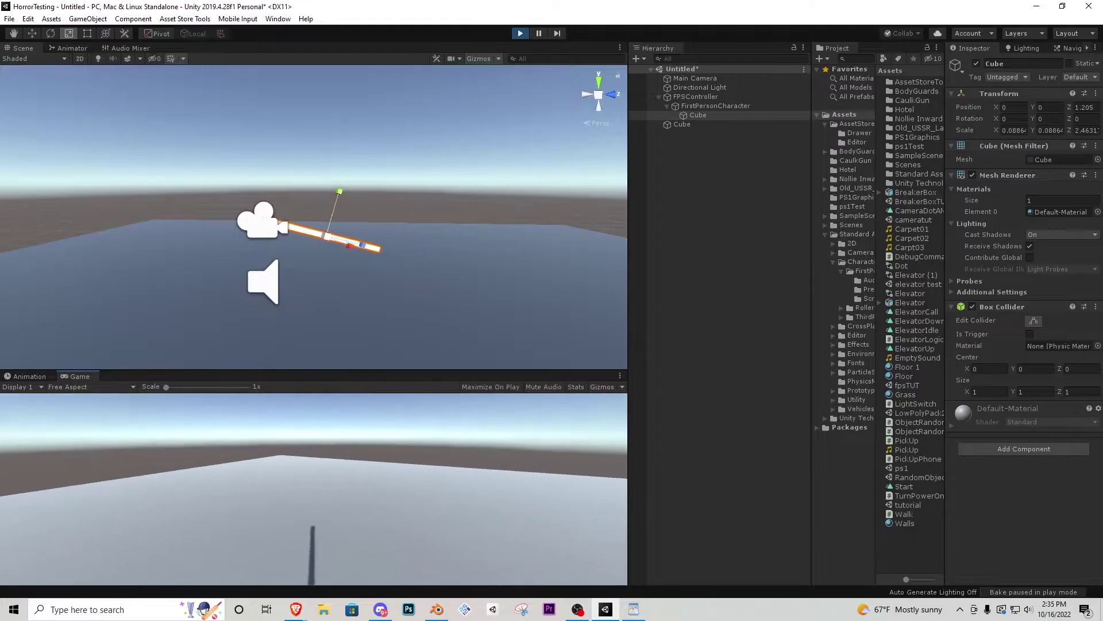
{"action": "key", "text": "ctrl+p"}
Step: Rename the cube under FirstPersonCharacter to Reachtool
{"action": "left_click", "coordinate": [724, 118]}
{"action": "key", "text": "F2"}
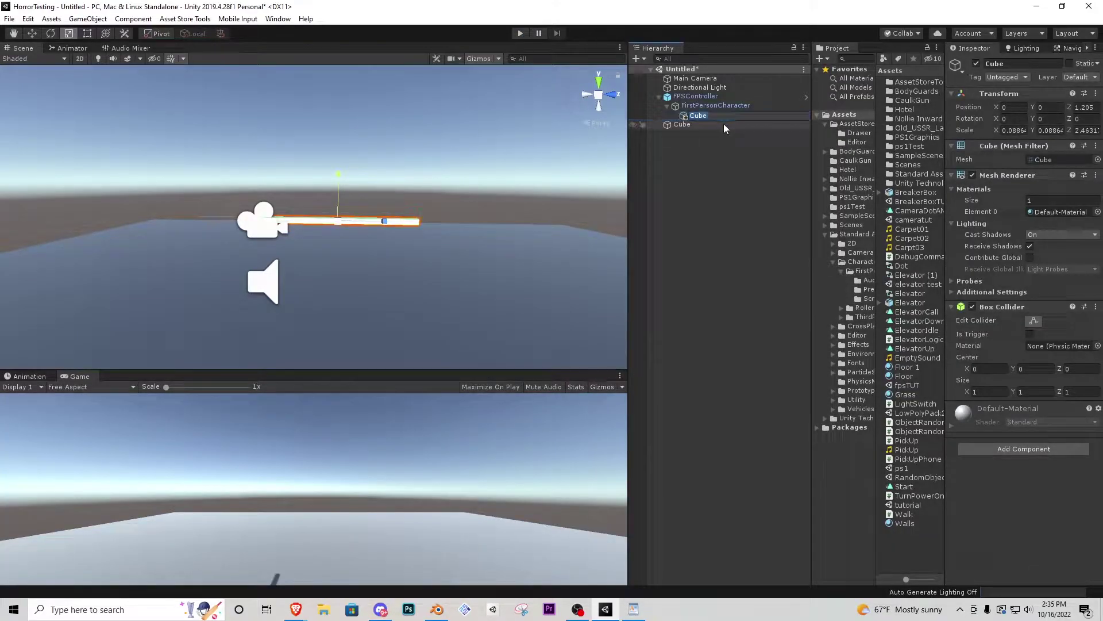
{"action": "type", "text": "Reachtool"}
{"action": "key", "text": "Return"}
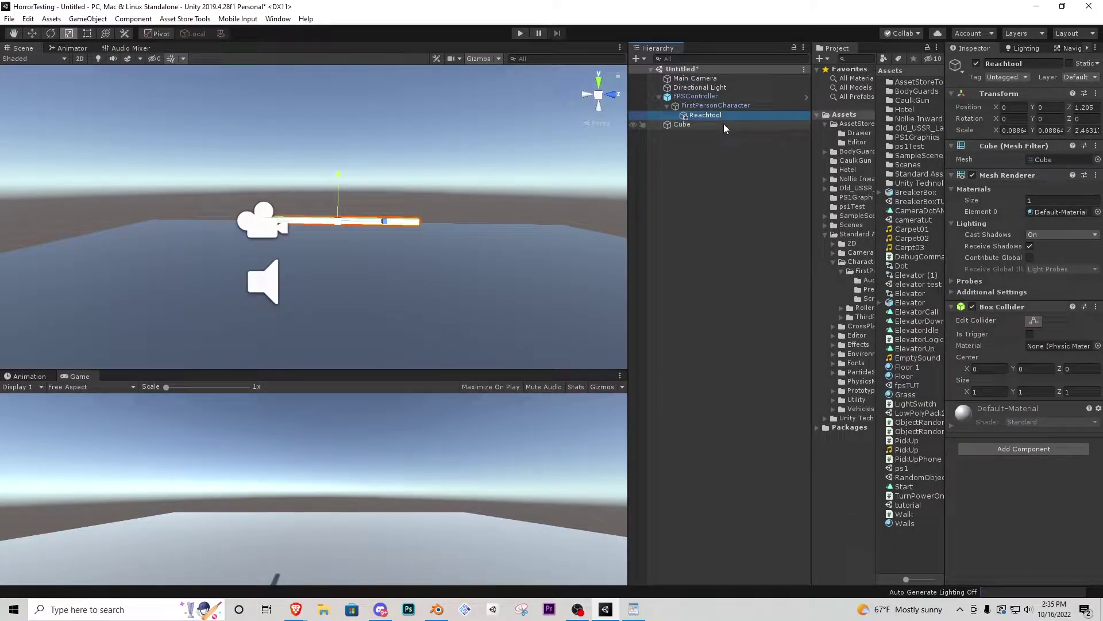
Step: Assign the Reach tag to Reachtool and check the project's tag list
{"action": "left_click", "coordinate": [1020, 77]}
{"action": "left_click", "coordinate": [1041, 181]}
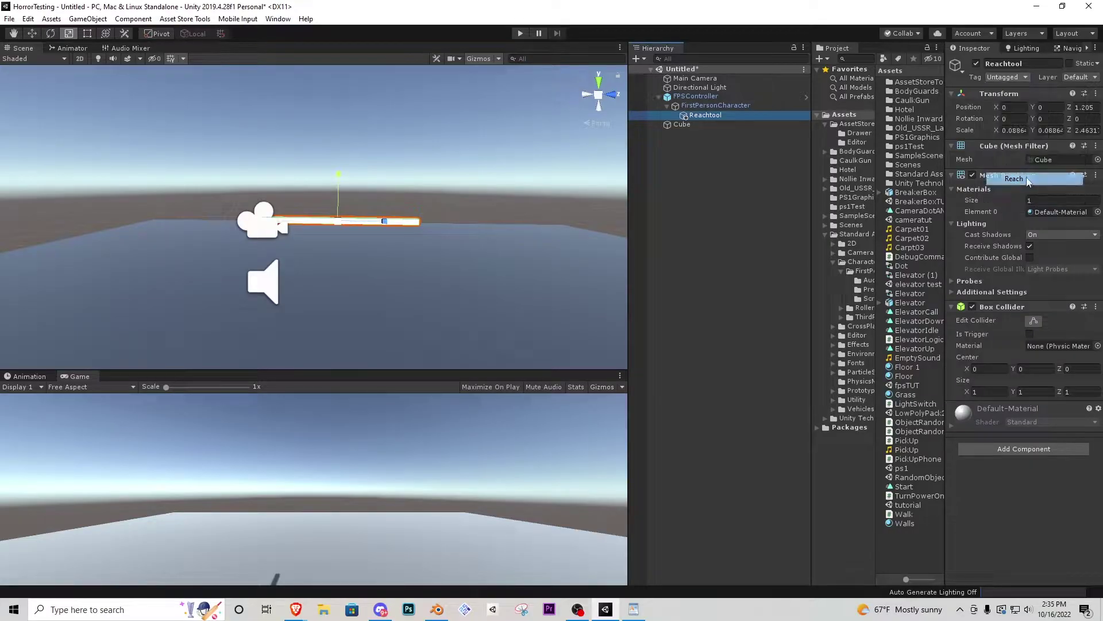
{"action": "left_click", "coordinate": [1019, 77]}
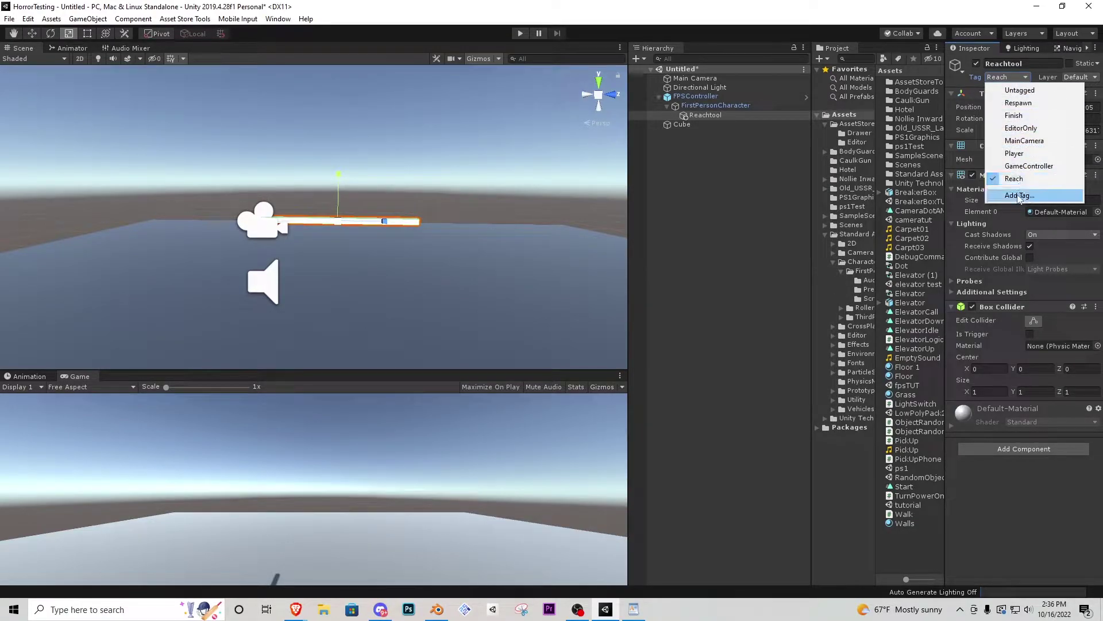
{"action": "left_click", "coordinate": [1019, 195]}
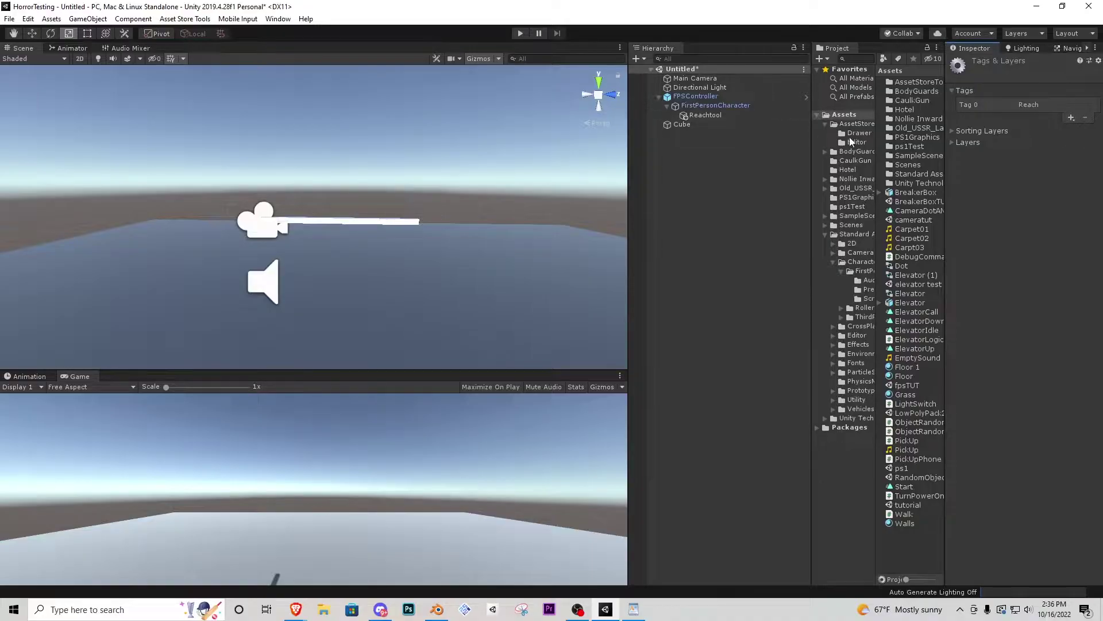
{"action": "left_click", "coordinate": [719, 115]}
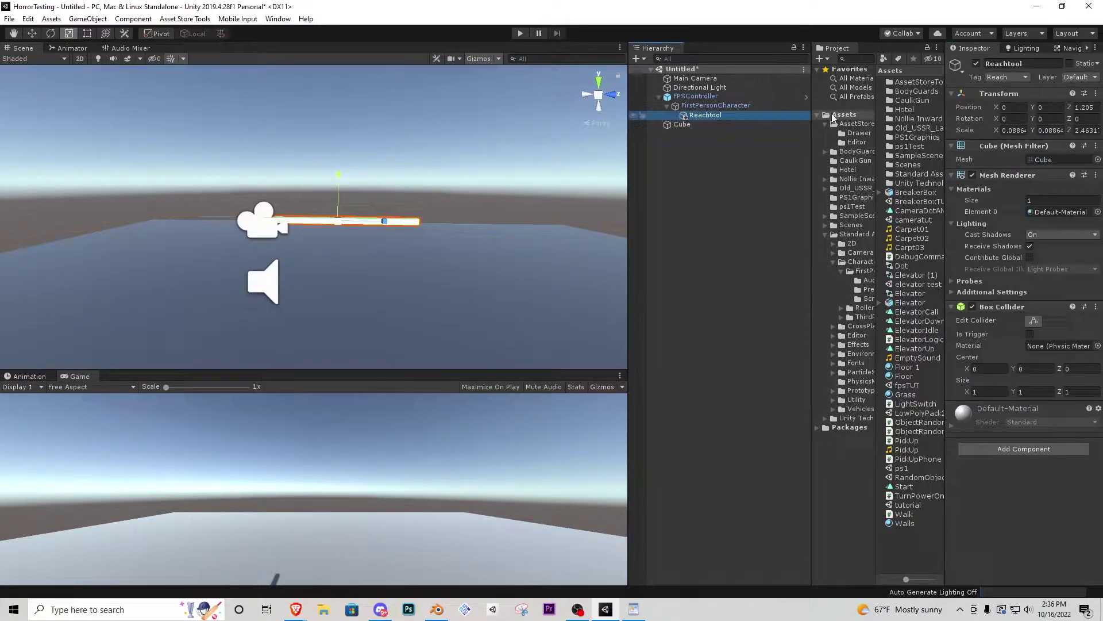
{"action": "left_click", "coordinate": [1014, 77]}
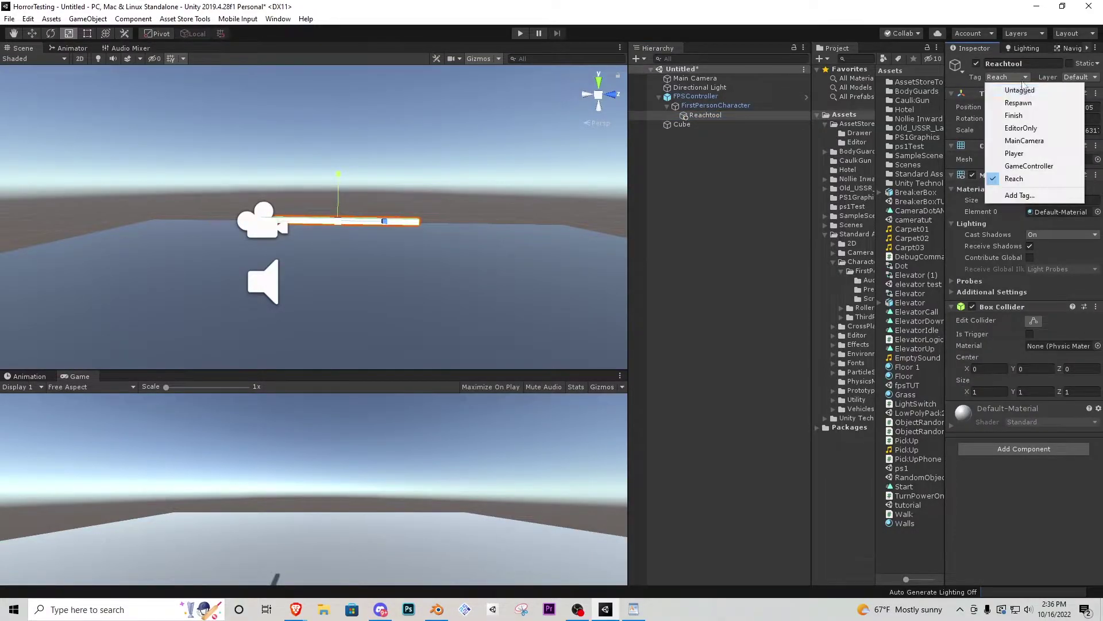
{"action": "left_click", "coordinate": [1033, 179]}
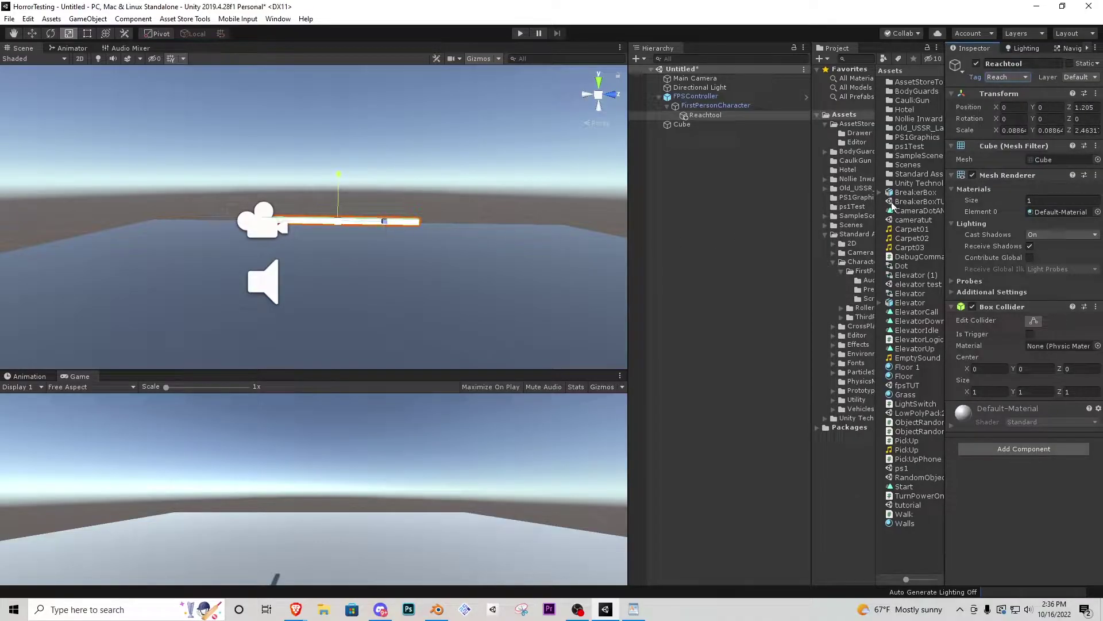
Step: Disable Reachtool's Mesh Renderer, test looking around in play mode, and stop playing
{"action": "left_click", "coordinate": [972, 175]}
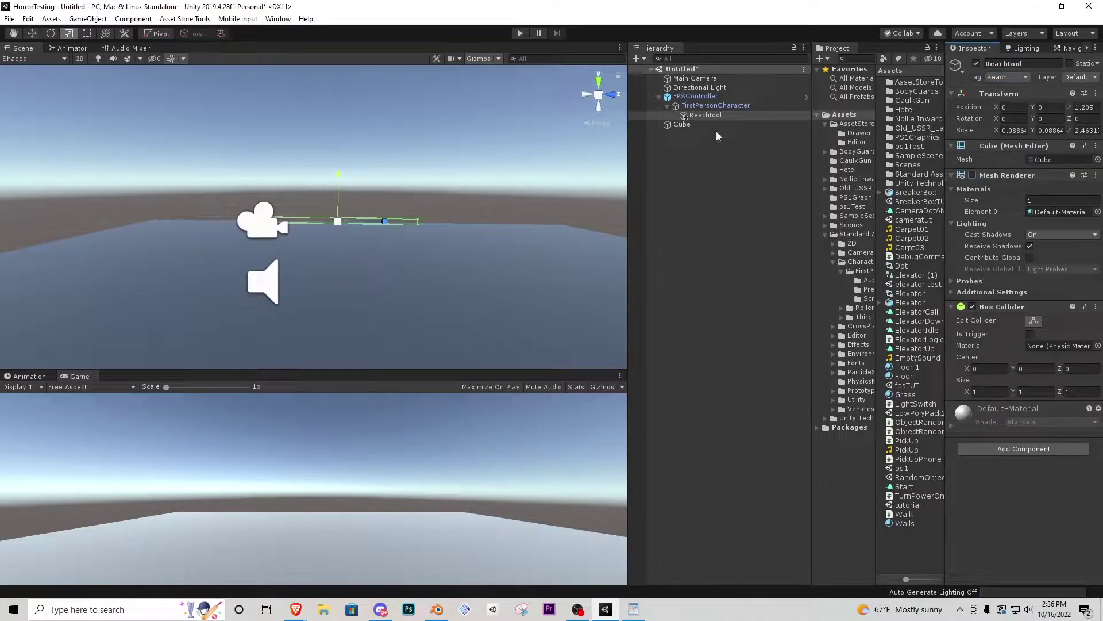
{"action": "left_click", "coordinate": [520, 33]}
{"action": "left_click", "coordinate": [434, 417]}
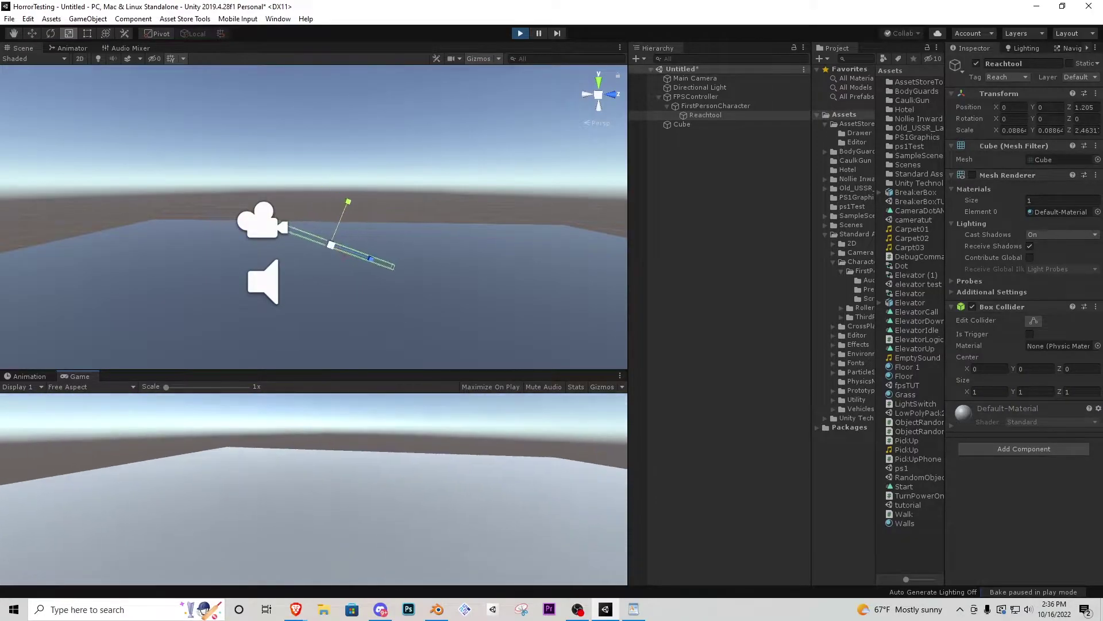
{"action": "key", "text": "Escape"}
{"action": "left_click", "coordinate": [520, 34]}
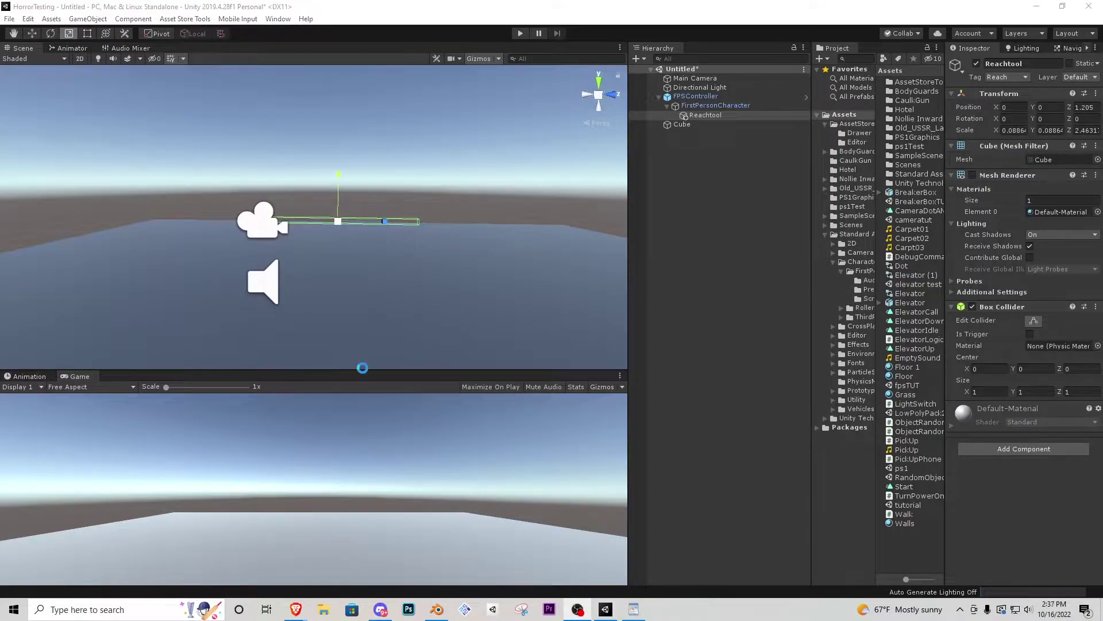
Step: Place the Drawer model from the Drawer asset folder on the floor in front of the player, rotated to Y -180
{"action": "left_click_drag", "start_coordinate": [362, 370], "coordinate": [353, 459]}
{"action": "right_click_drag", "start_coordinate": [341, 404], "coordinate": [379, 396]}
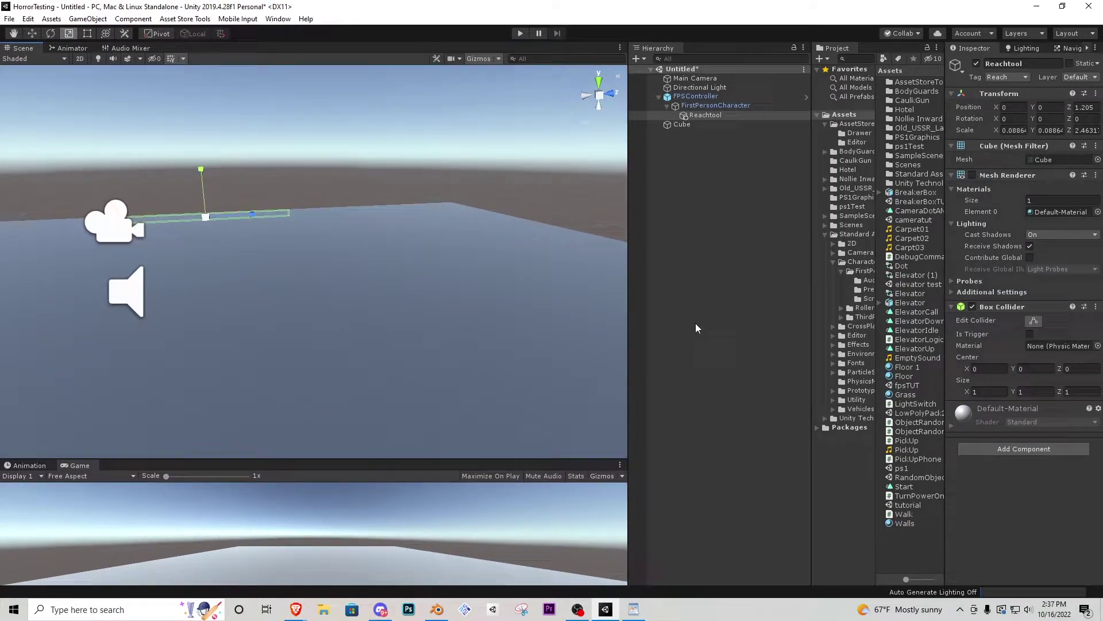
{"action": "left_click", "coordinate": [860, 133]}
{"action": "left_click_drag", "start_coordinate": [919, 131], "coordinate": [682, 313]}
{"action": "key", "text": "e"}
{"action": "right_click_drag", "start_coordinate": [682, 312], "coordinate": [513, 301]}
{"action": "key", "text": "w"}
Step: Apply the Drawer 1 material to the nightstand's body and the Drawer material to its drawer front
{"action": "left_click_drag", "start_coordinate": [914, 112], "coordinate": [291, 251]}
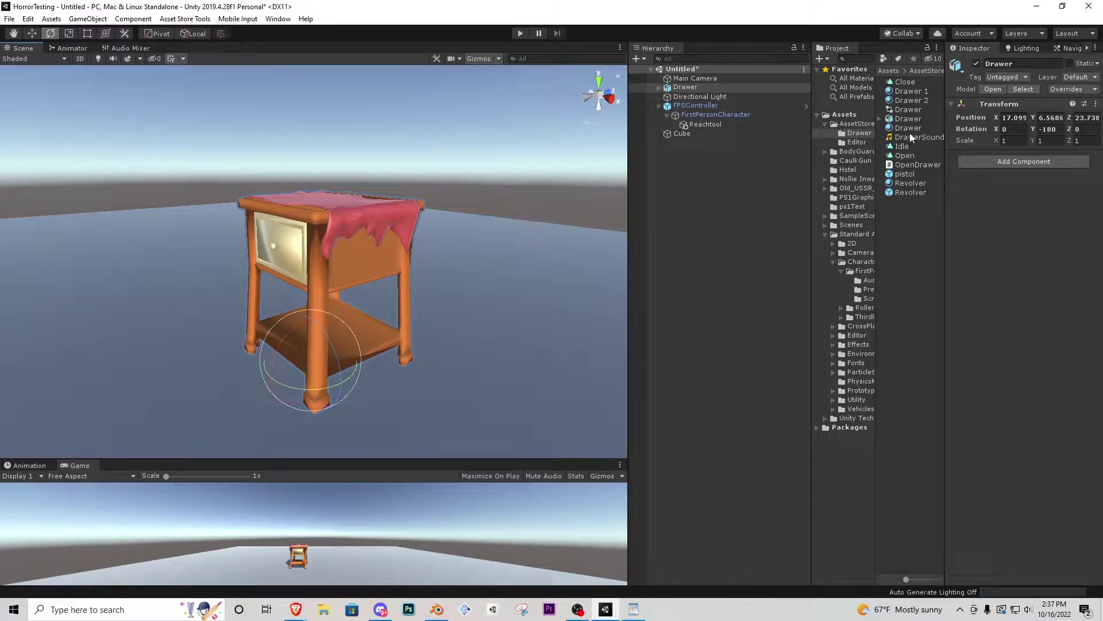
{"action": "left_click_drag", "start_coordinate": [924, 100], "coordinate": [356, 261]}
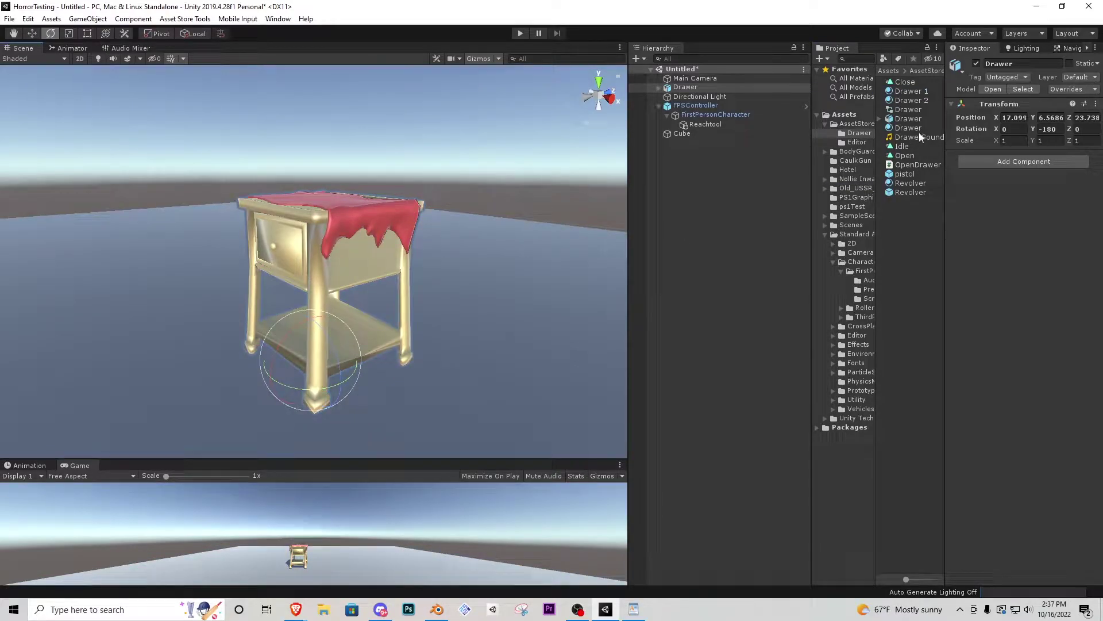
{"action": "left_click_drag", "start_coordinate": [910, 130], "coordinate": [287, 245]}
{"action": "mouse_move", "coordinate": [286, 245]}
{"action": "right_mouse_down"}
{"action": "mouse_move", "coordinate": [313, 248]}
{"action": "mouse_move", "coordinate": [287, 251]}
{"action": "right_mouse_up"}
{"action": "key", "text": "a"}
{"action": "key", "text": "s"}
{"action": "key", "text": "w"}
{"action": "key", "text": "s"}
{"action": "left_click_drag", "start_coordinate": [286, 251], "coordinate": [291, 252], "text": "alt"}
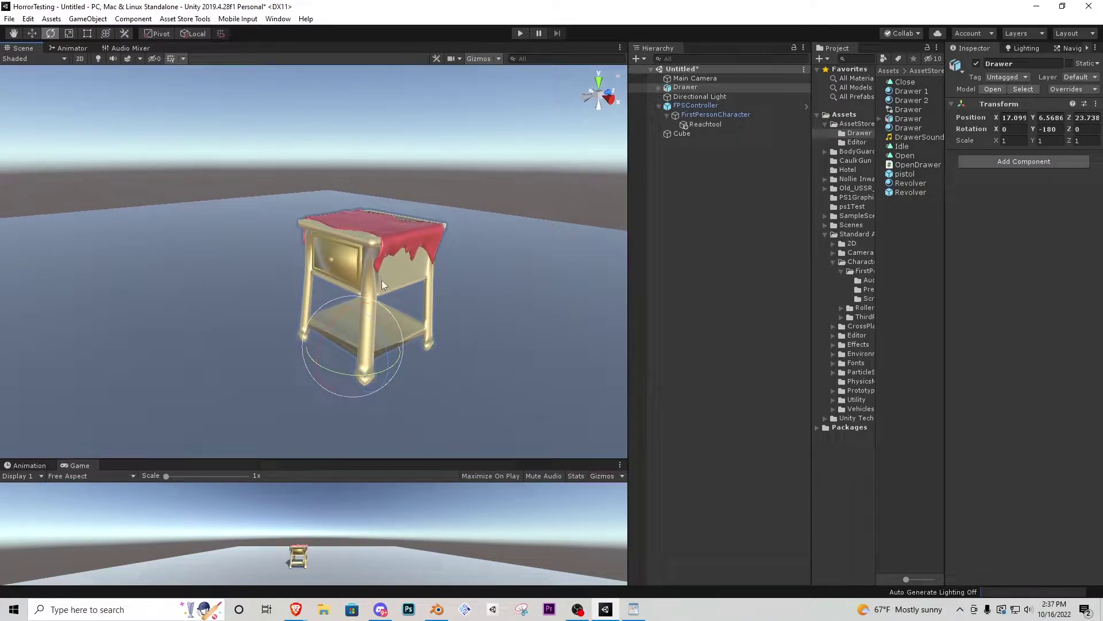
Step: Try moving the Drawer child part out of the nightstand separately and undo the move
{"action": "left_click", "coordinate": [658, 87]}
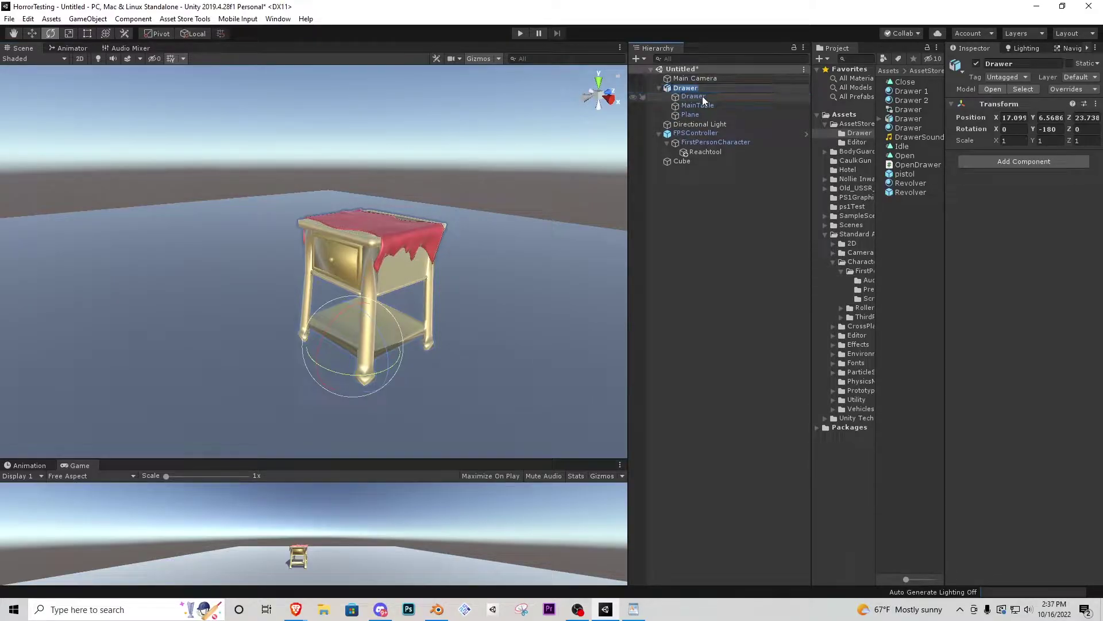
{"action": "left_click", "coordinate": [692, 98]}
{"action": "right_click_drag", "start_coordinate": [529, 132], "coordinate": [443, 143]}
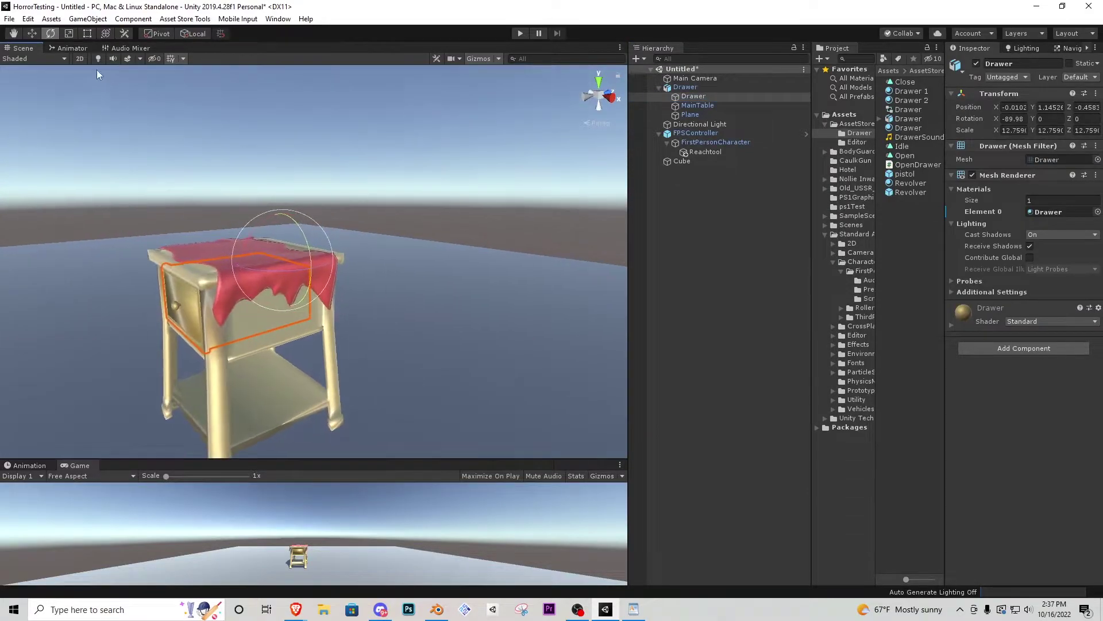
{"action": "left_click", "coordinate": [32, 34]}
{"action": "right_click_drag", "start_coordinate": [230, 184], "coordinate": [368, 253]}
{"action": "left_click_drag", "start_coordinate": [376, 253], "coordinate": [258, 262]}
{"action": "key", "text": "ctrl+z"}
Step: Try moving the MainTable part separately, undo the move, and inspect the Plane cloth part
{"action": "left_click", "coordinate": [712, 105]}
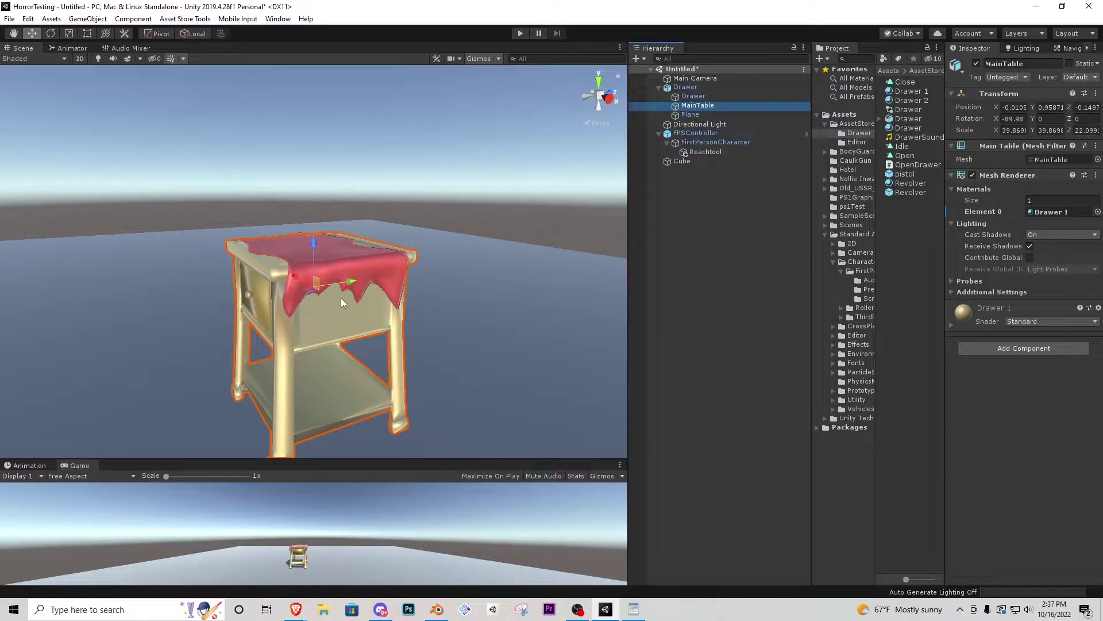
{"action": "left_click_drag", "start_coordinate": [341, 298], "coordinate": [519, 261]}
{"action": "key", "text": "ctrl+z"}
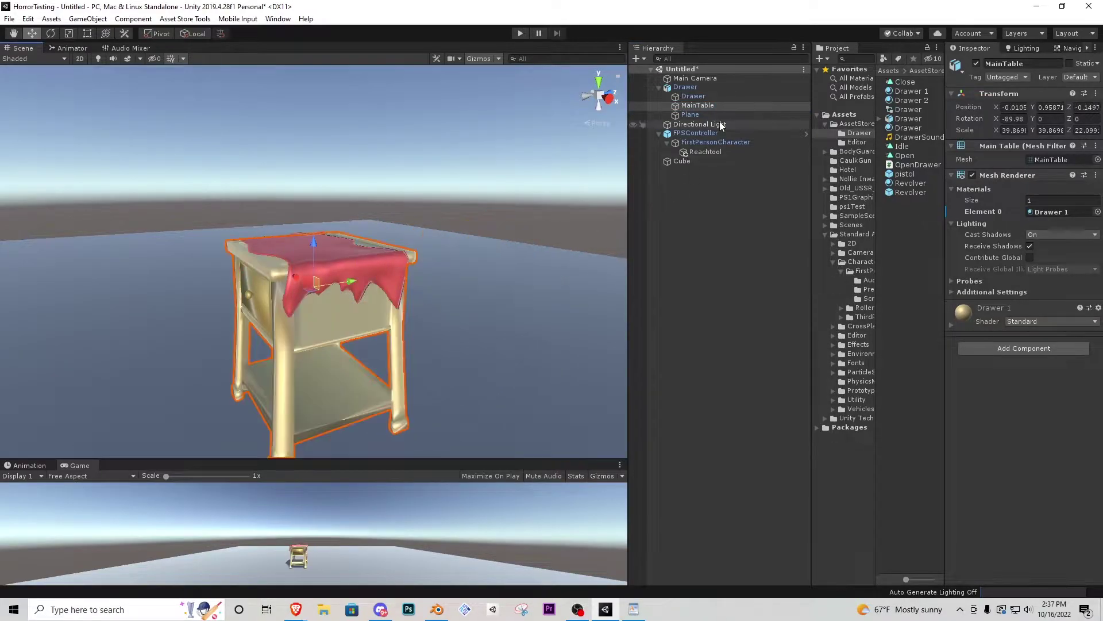
{"action": "left_click", "coordinate": [695, 114]}
{"action": "left_click_drag", "start_coordinate": [356, 230], "coordinate": [428, 235]}
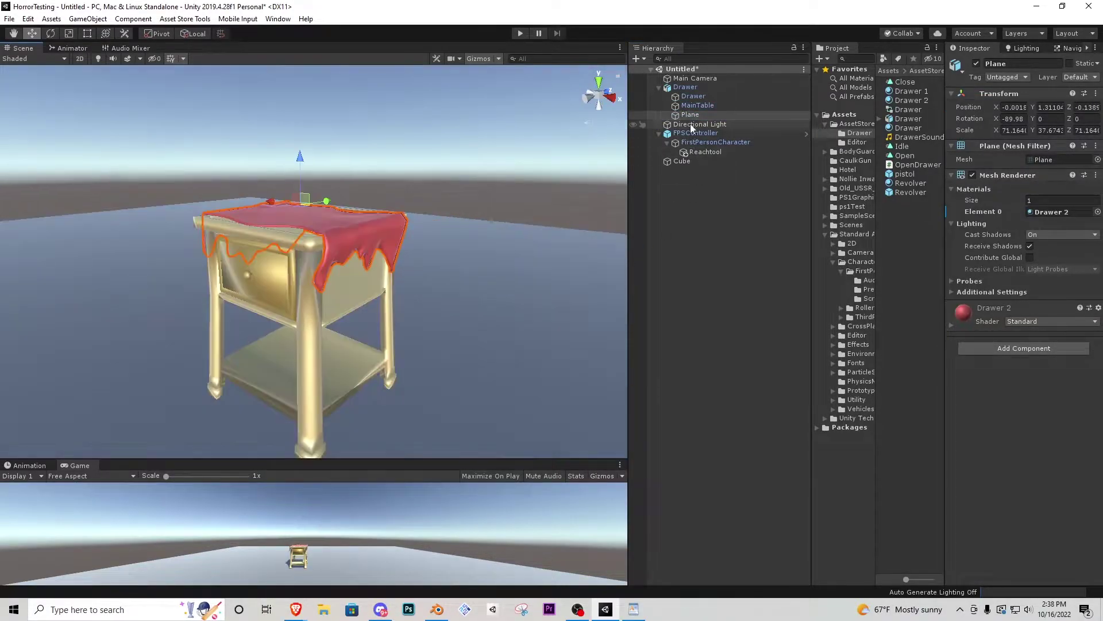
Step: Add a Box Collider to the nightstand's parent Drawer object
{"action": "left_click", "coordinate": [702, 88]}
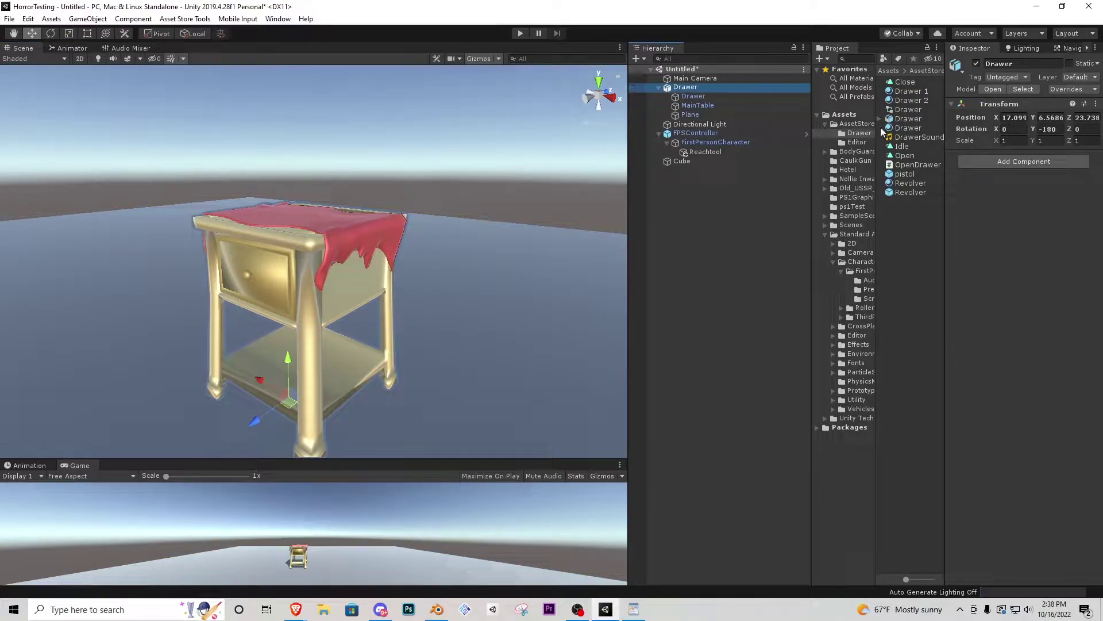
{"action": "left_click", "coordinate": [995, 163]}
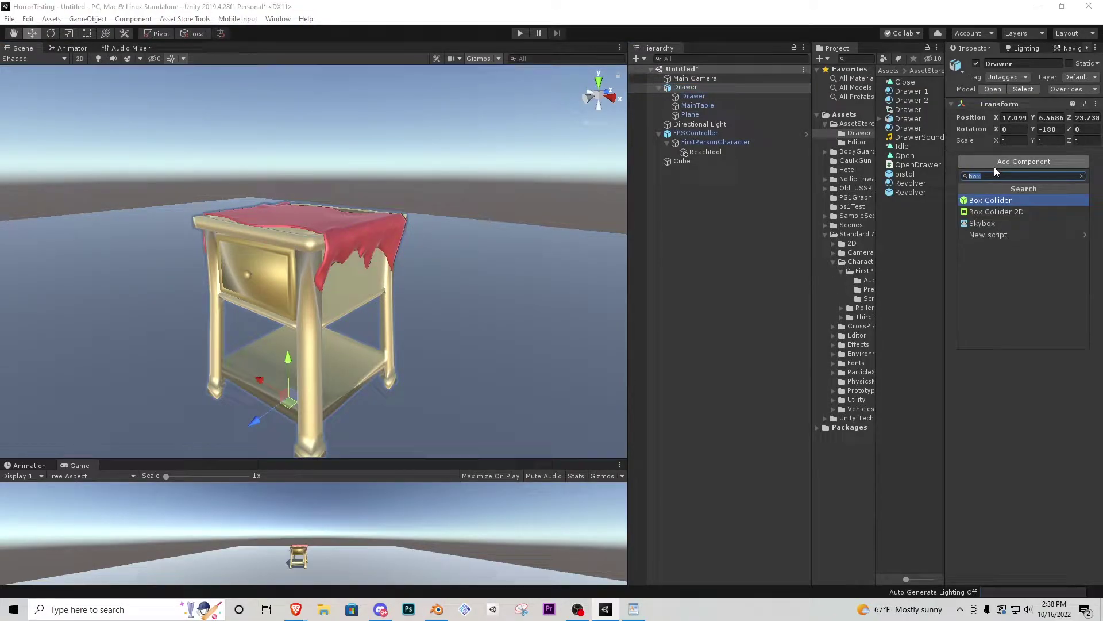
{"action": "key", "text": "Return"}
{"action": "right_click_drag", "start_coordinate": [230, 247], "coordinate": [358, 272]}
{"action": "key", "text": "a"}
{"action": "left_click_drag", "start_coordinate": [393, 291], "coordinate": [153, 259], "text": "alt"}
{"action": "right_click_drag", "start_coordinate": [153, 260], "coordinate": [113, 258]}
{"action": "key", "text": "w"}
{"action": "right_click_drag", "start_coordinate": [322, 345], "coordinate": [350, 281]}
{"action": "key", "text": "s"}
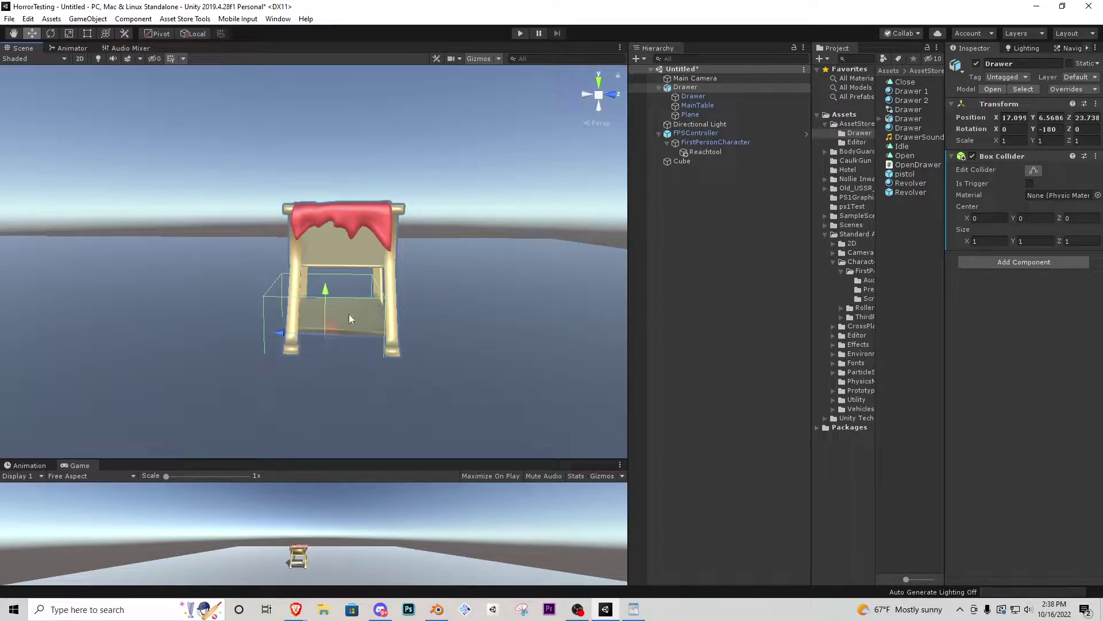
Step: Resize the parent Drawer's Box Collider from the back view to enclose the nightstand's outline, about 1.01 wide and 1.29 high
{"action": "left_click_drag", "start_coordinate": [355, 289], "coordinate": [325, 253], "text": "alt"}
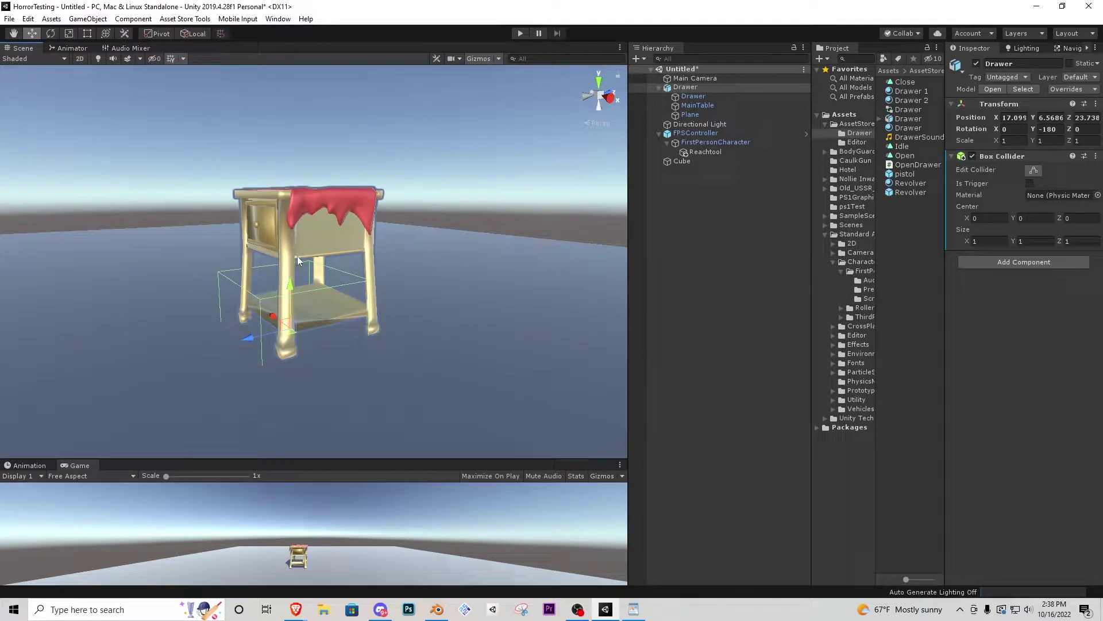
{"action": "left_click", "coordinate": [588, 97]}
{"action": "scroll", "coordinate": [544, 138], "scroll_direction": "down", "scroll_amount": 4}
{"action": "middle_click_drag", "start_coordinate": [480, 161], "coordinate": [316, 234]}
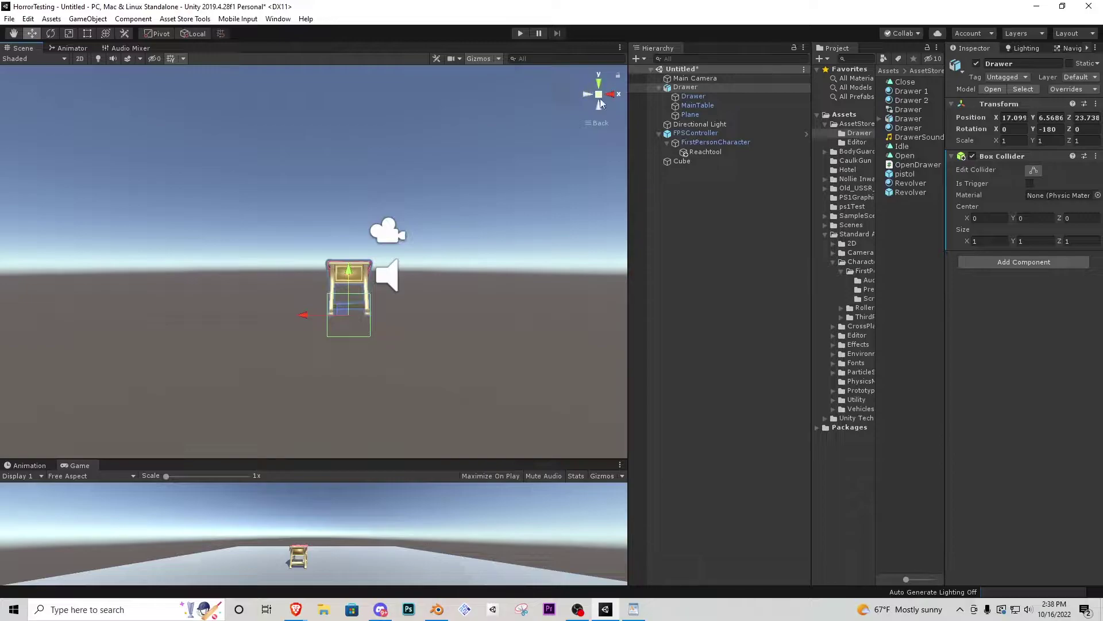
{"action": "scroll", "coordinate": [399, 302], "scroll_direction": "up", "scroll_amount": 5}
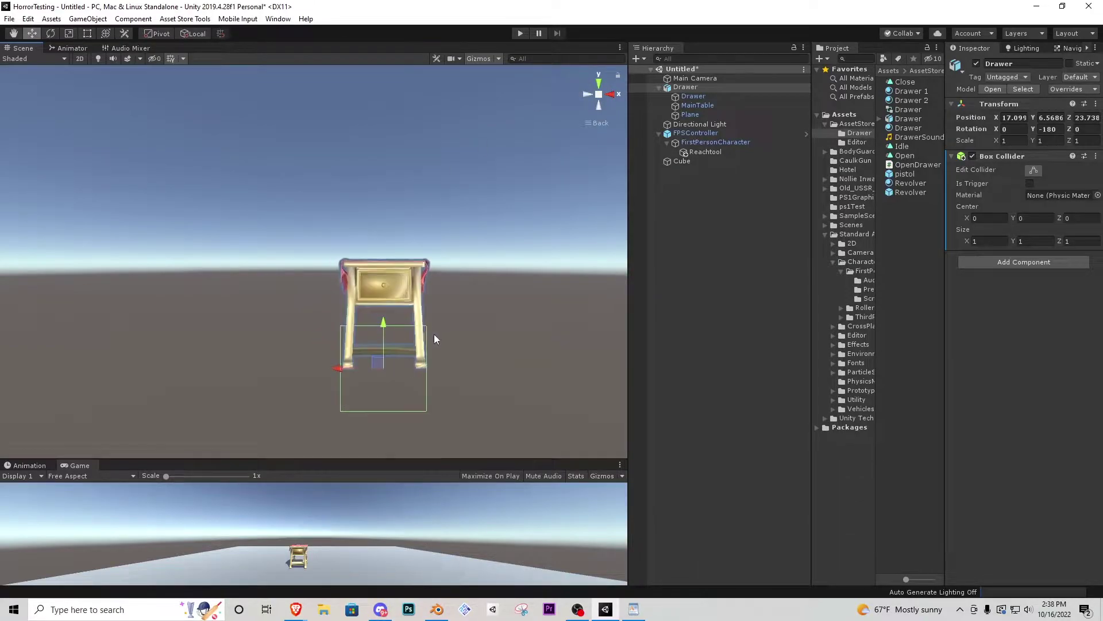
{"action": "scroll", "coordinate": [437, 334], "scroll_direction": "up", "scroll_amount": 4}
{"action": "scroll", "coordinate": [440, 334], "scroll_direction": "down", "scroll_amount": 3}
{"action": "middle_click_drag", "start_coordinate": [439, 333], "coordinate": [351, 306]}
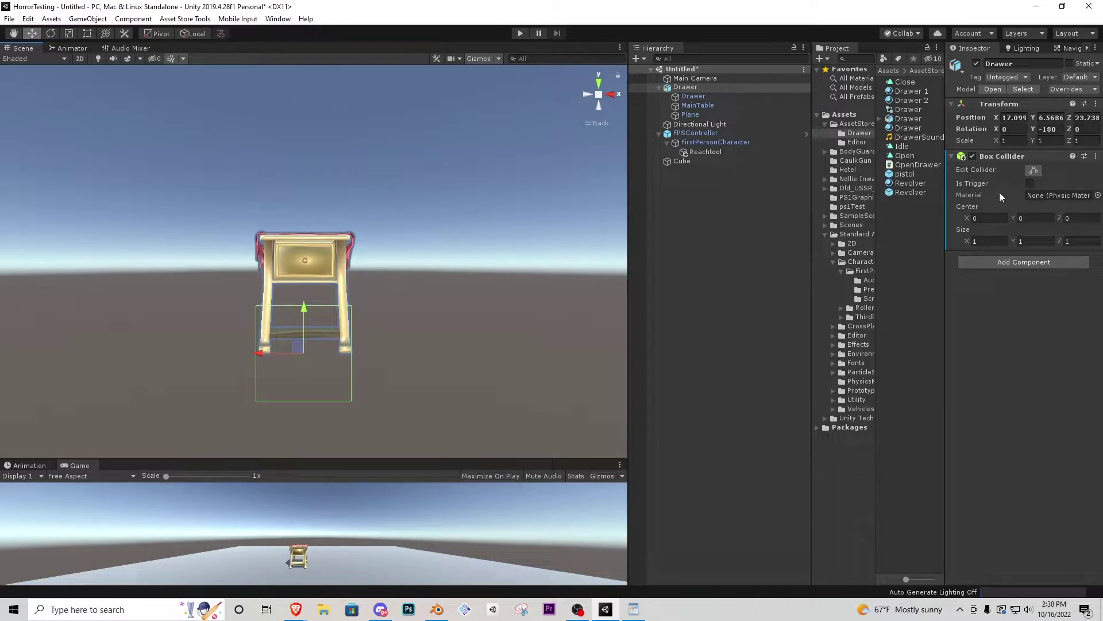
{"action": "left_click", "coordinate": [1034, 171]}
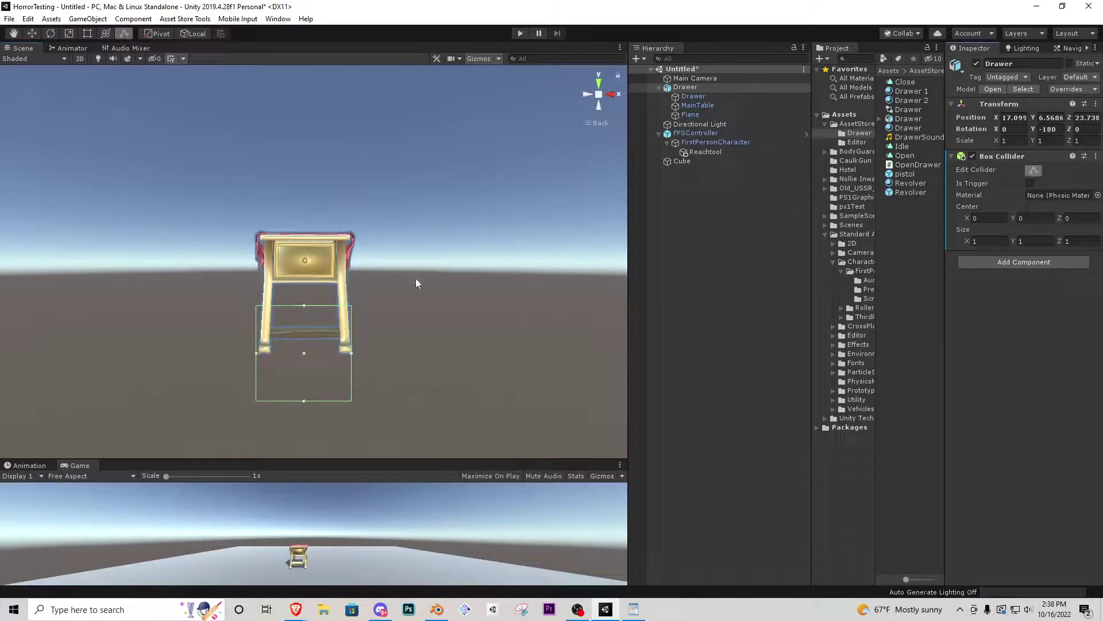
{"action": "left_click_drag", "start_coordinate": [304, 305], "coordinate": [304, 232]}
{"action": "left_click_drag", "start_coordinate": [352, 317], "coordinate": [352, 319]}
{"action": "left_click_drag", "start_coordinate": [306, 400], "coordinate": [321, 354]}
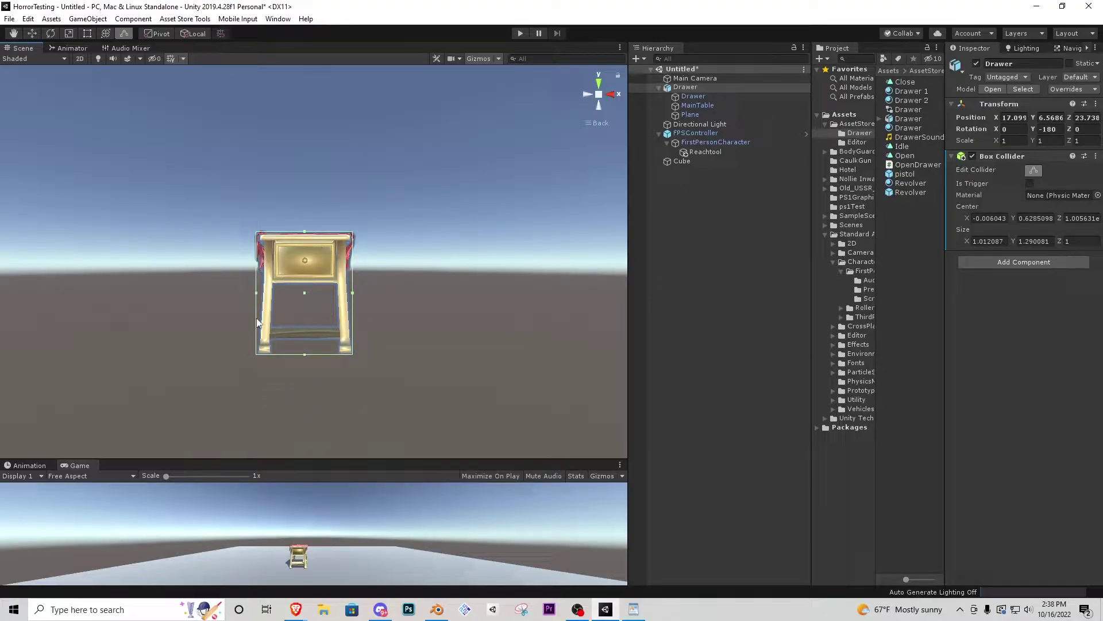
Step: Fit the Box Collider's depth to the nightstand from the right view, about 0.99 deep
{"action": "left_click", "coordinate": [614, 96]}
{"action": "middle_click_drag", "start_coordinate": [141, 253], "coordinate": [439, 266]}
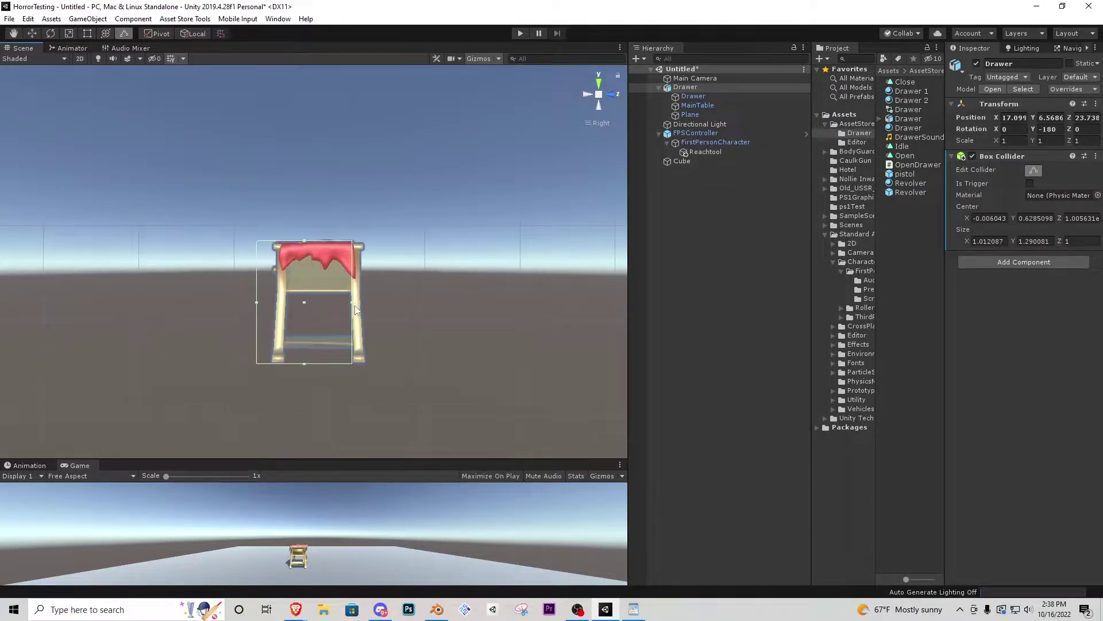
{"action": "left_click_drag", "start_coordinate": [352, 303], "coordinate": [368, 301]}
{"action": "left_click_drag", "start_coordinate": [254, 302], "coordinate": [272, 302]}
{"action": "left_click_drag", "start_coordinate": [290, 240], "coordinate": [402, 245], "text": "alt"}
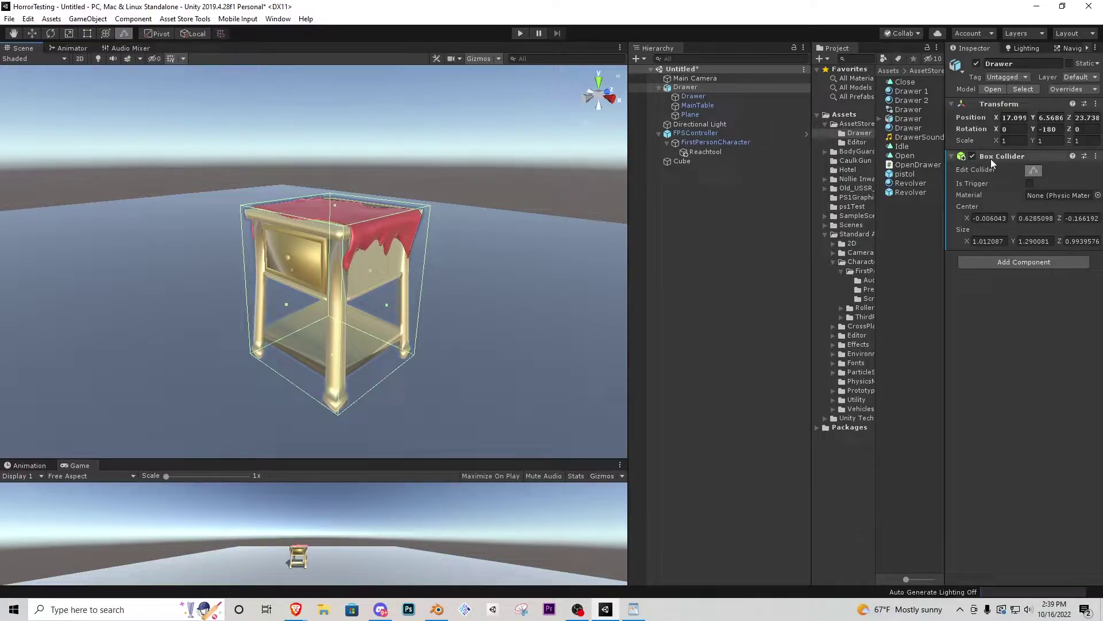
Step: Make the parent Drawer's Box Collider a trigger and play-test walking into the nightstand
{"action": "left_click", "coordinate": [1029, 184]}
{"action": "left_click", "coordinate": [521, 34]}
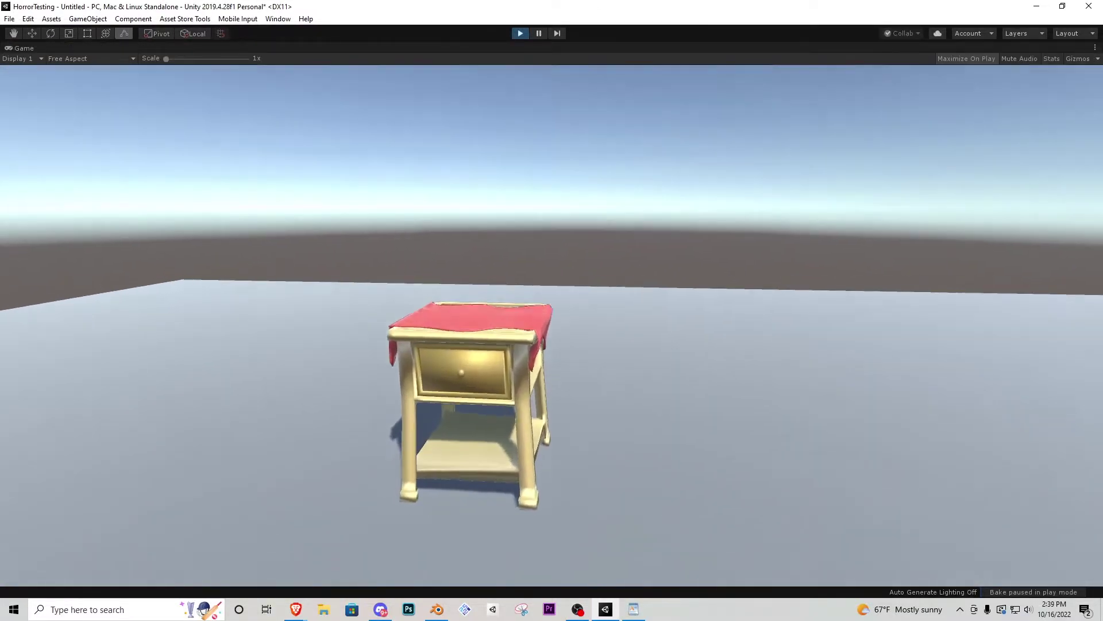
{"action": "key", "text": "w"}
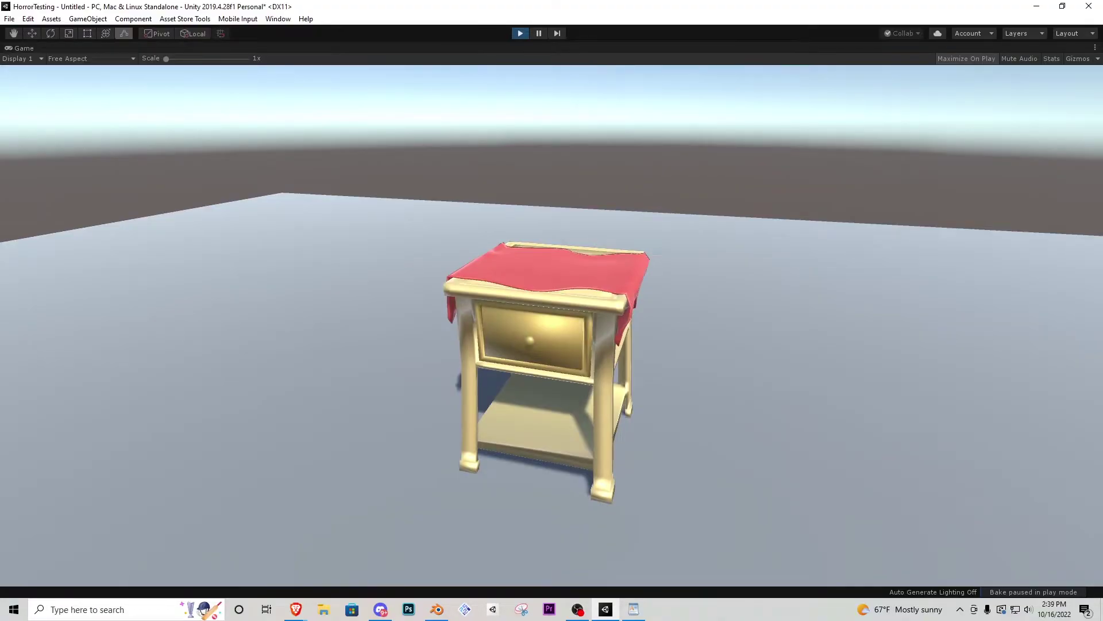
{"action": "key", "text": "w"}
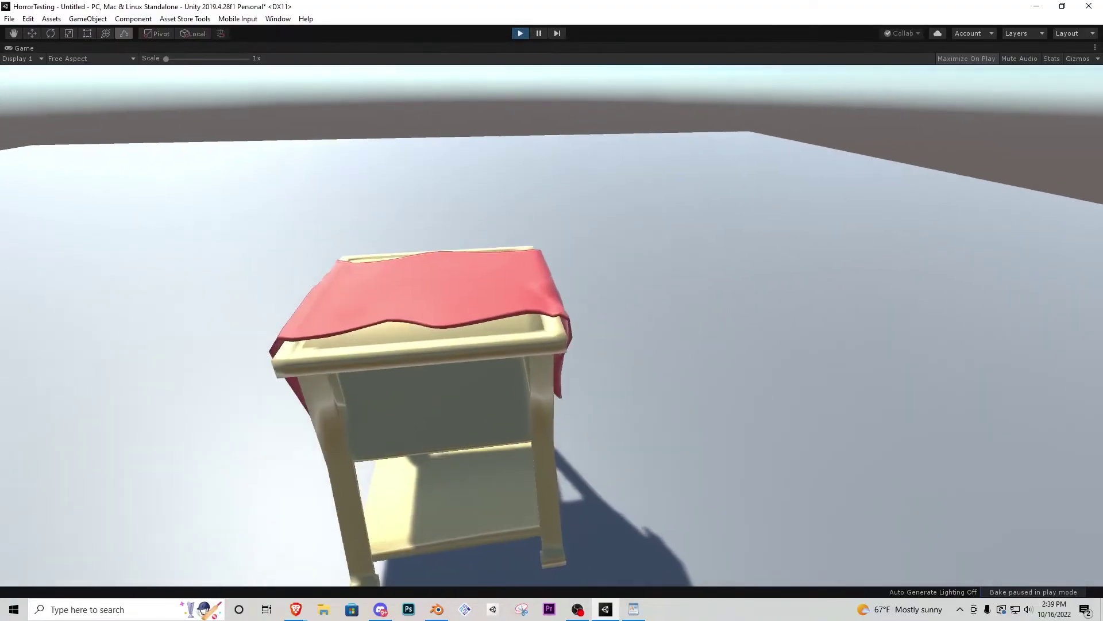
{"action": "key", "text": "Escape"}
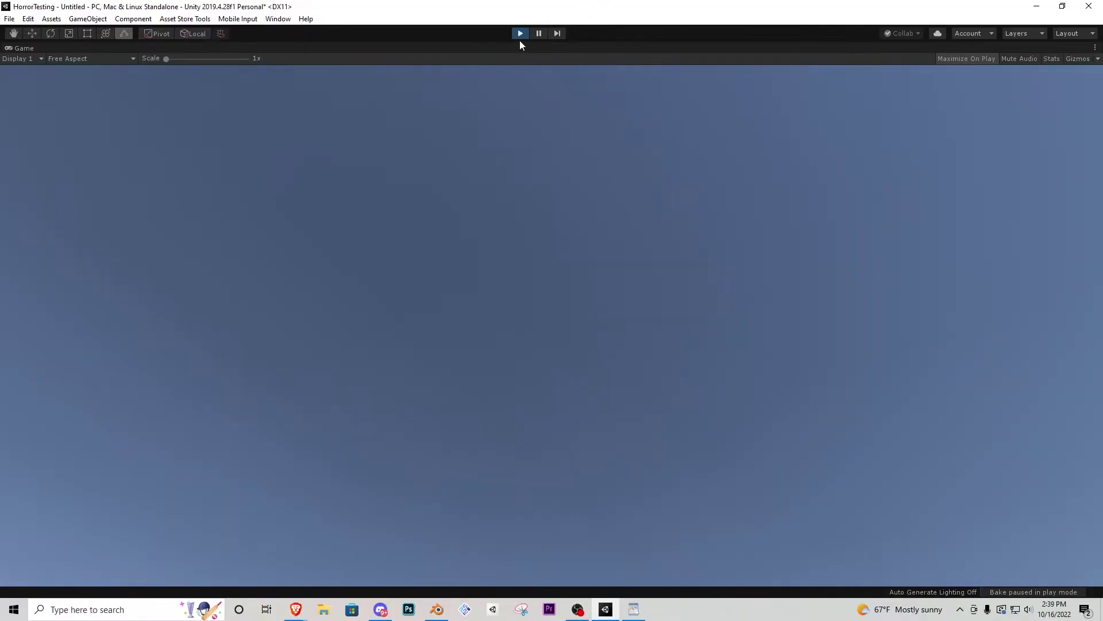
{"action": "left_click", "coordinate": [520, 35]}
Step: Add a Box Collider to the nightstand's MainTable part
{"action": "left_click", "coordinate": [691, 105]}
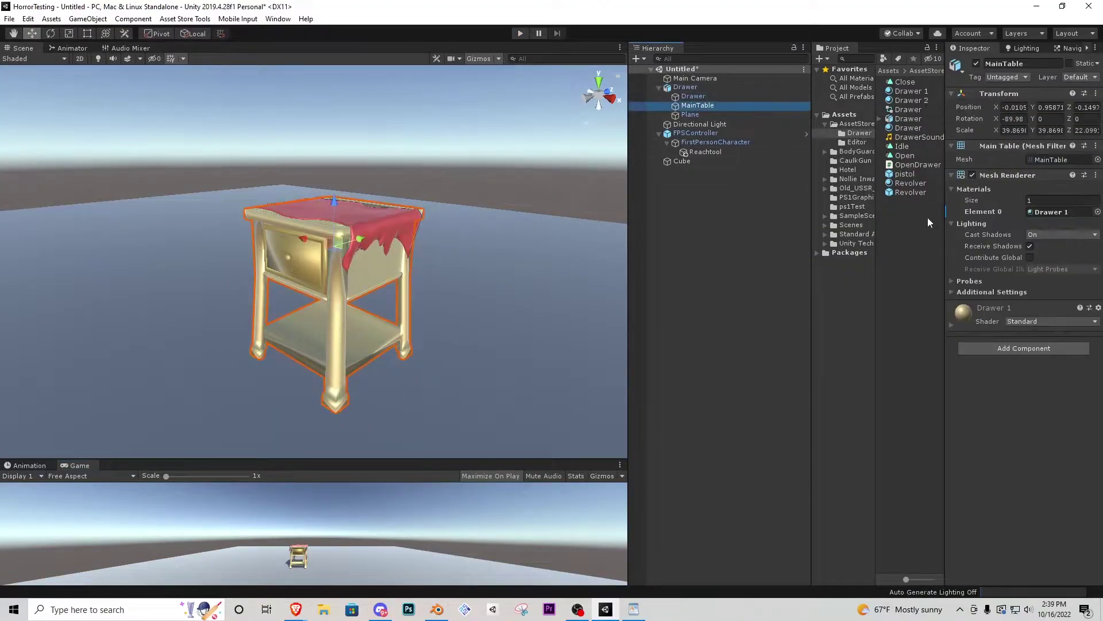
{"action": "left_click", "coordinate": [992, 345]}
{"action": "type", "text": "box"}
{"action": "left_click", "coordinate": [1001, 385]}
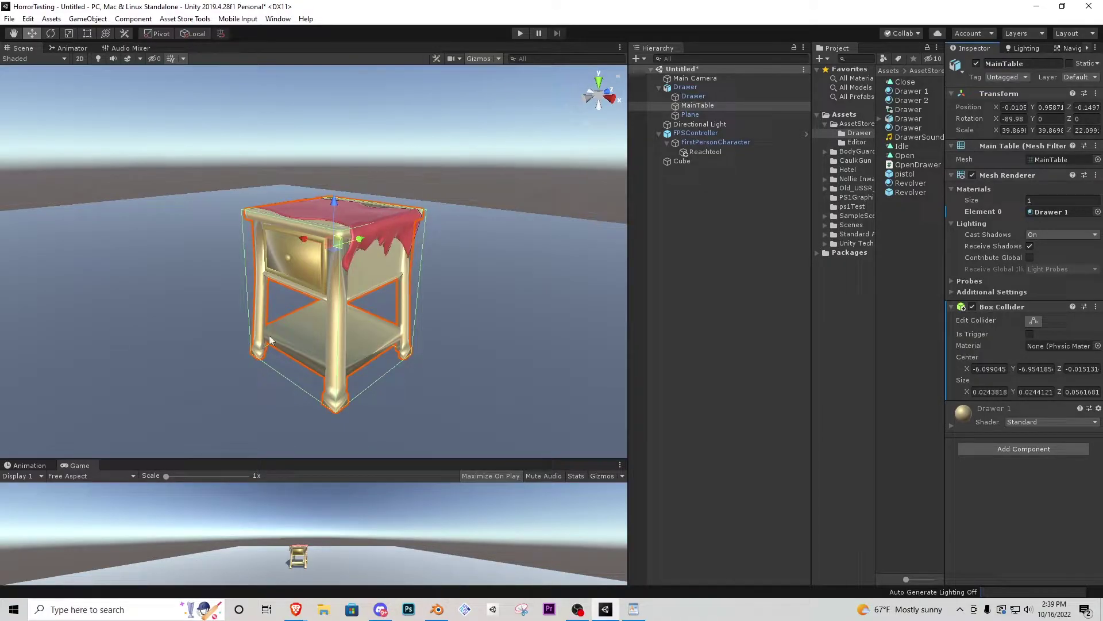
Step: Play-test the MainTable collision by walking up to the nightstand and jumping at it
{"action": "left_click", "coordinate": [515, 34]}
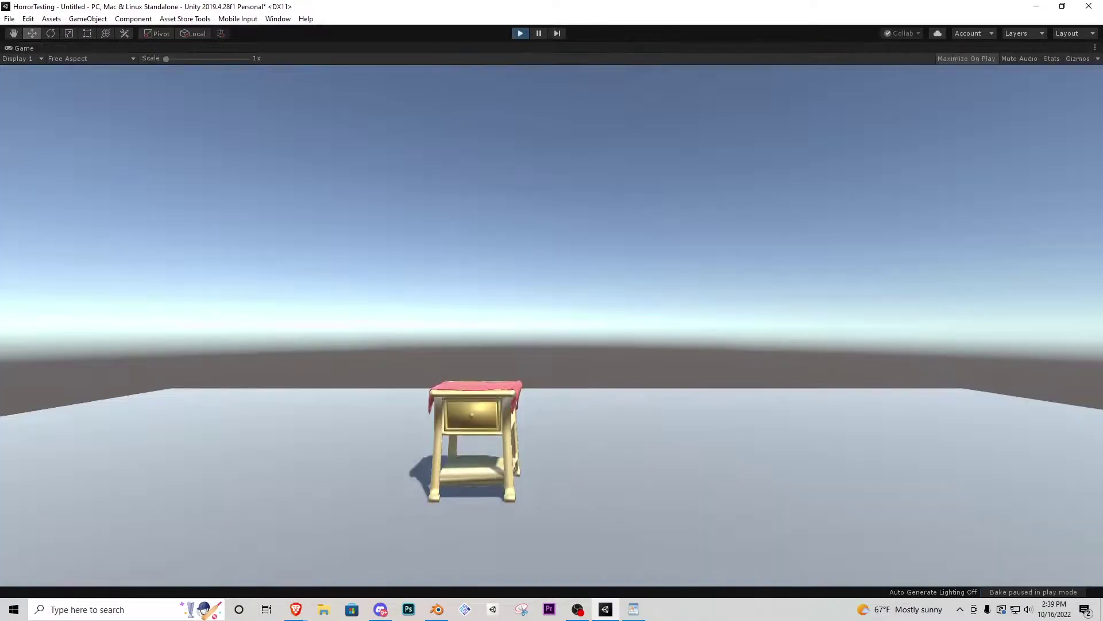
{"action": "key", "text": "w"}
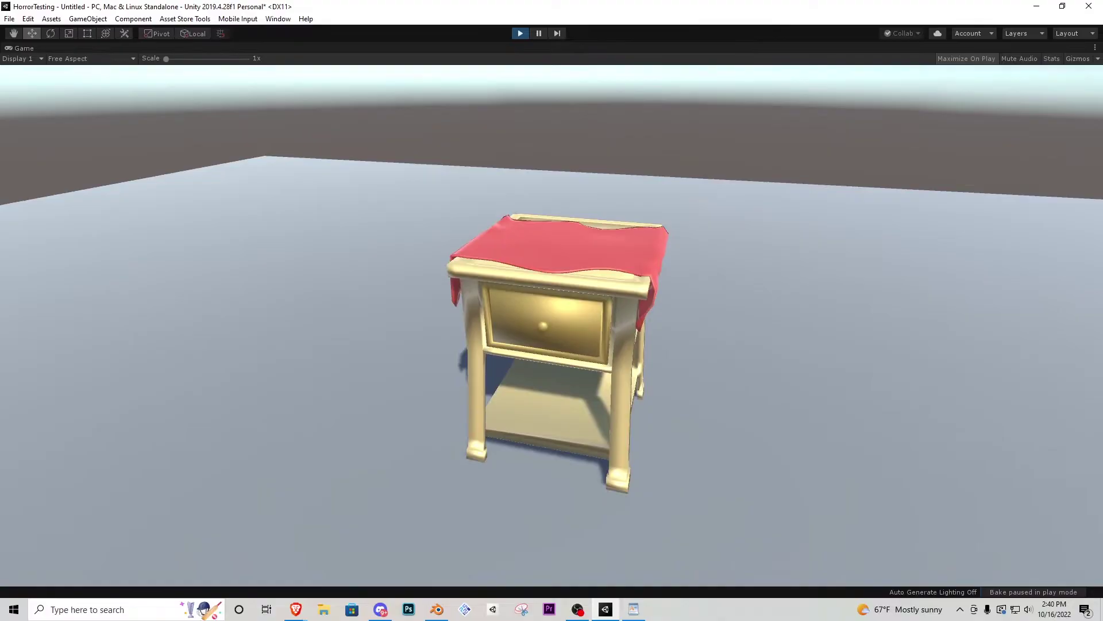
{"action": "key", "text": "w"}
{"action": "key", "text": "space"}
{"action": "key", "text": "w"}
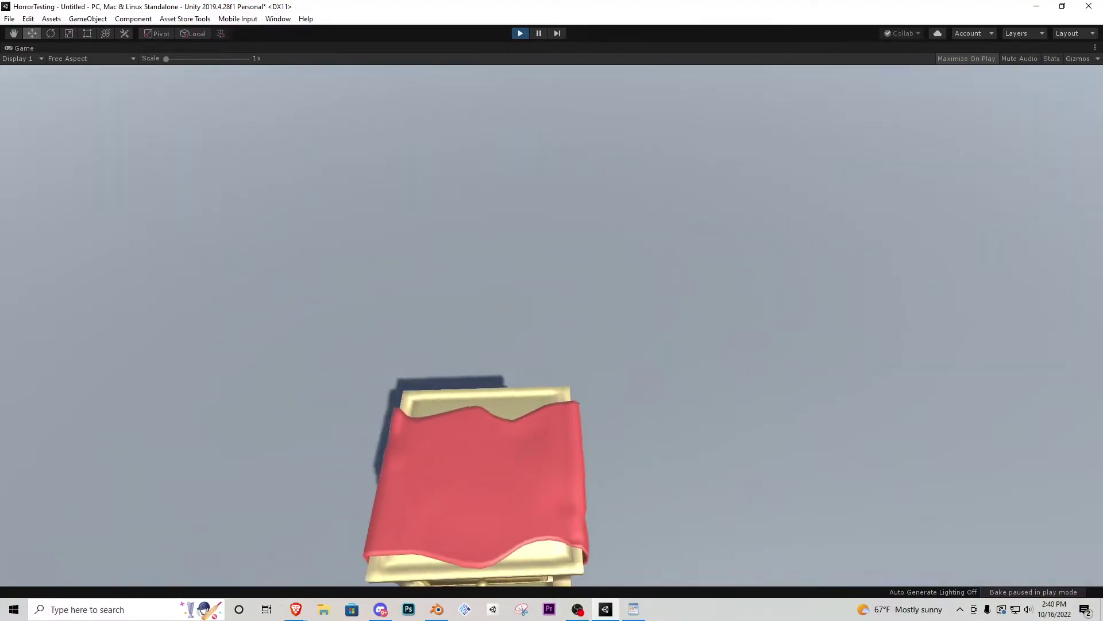
{"action": "key", "text": "a"}
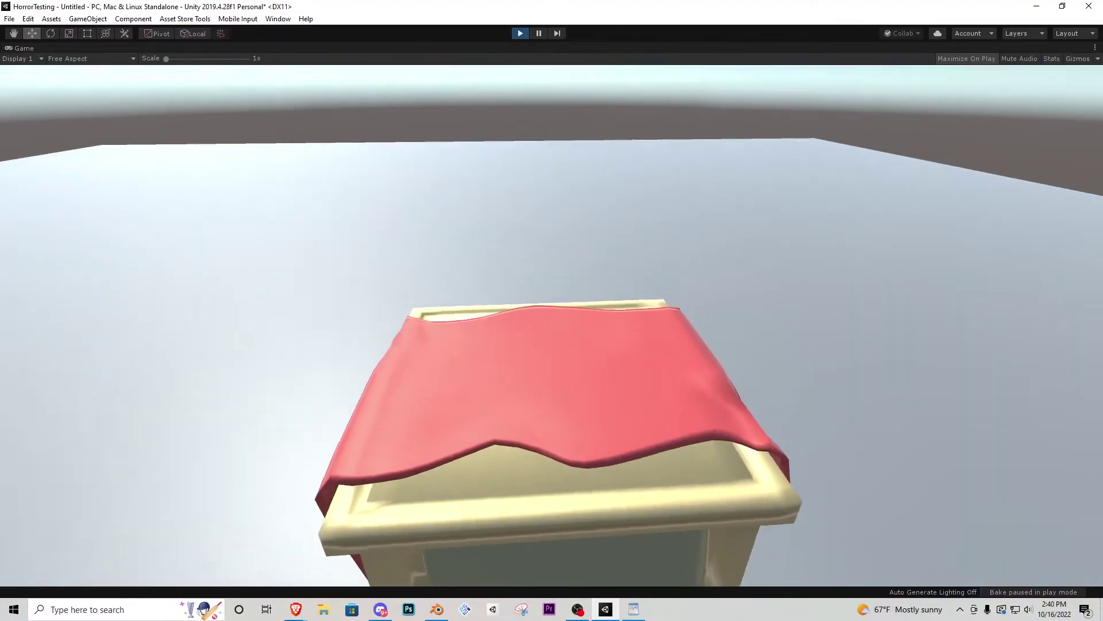
{"action": "key", "text": "s"}
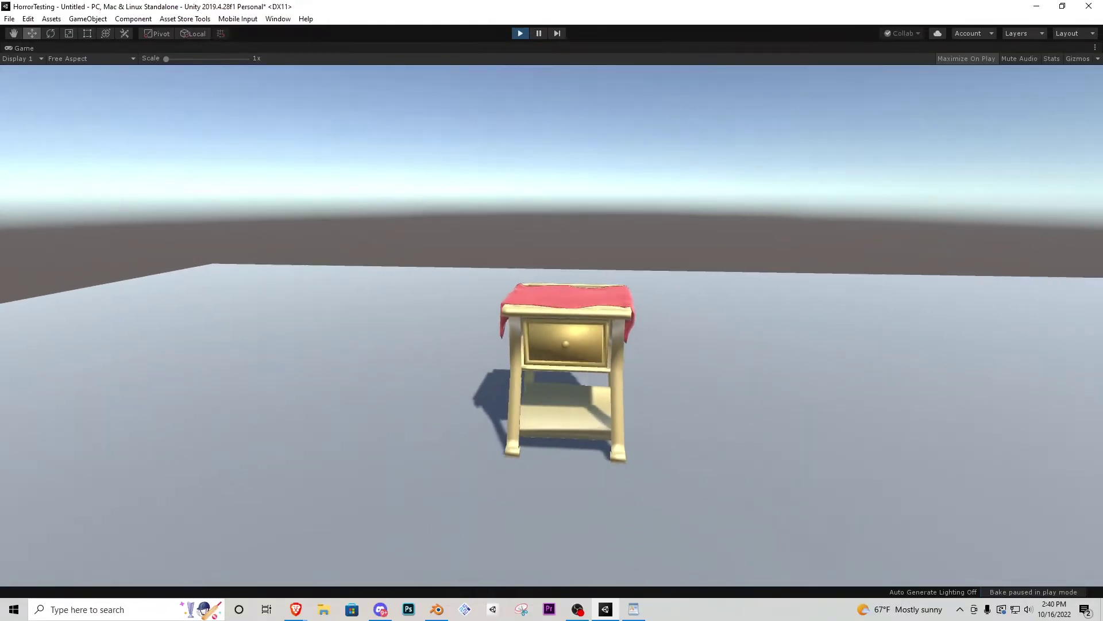
{"action": "key", "text": "ctrl+p"}
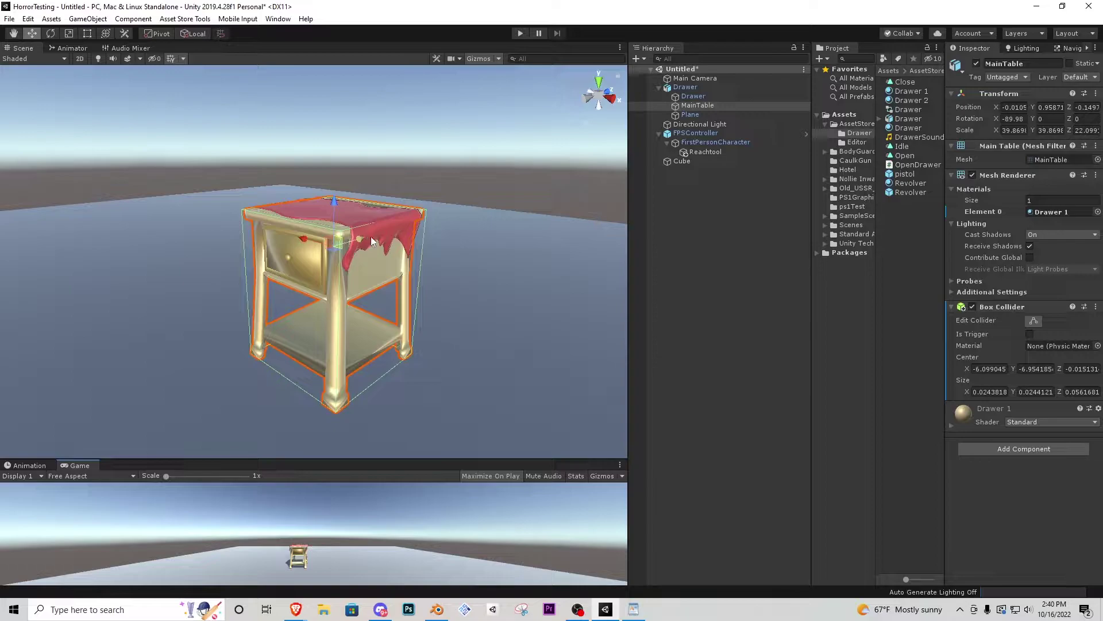
Step: Create an animation clip named IdleDrawer for the parent Drawer object in a taller Animation window
{"action": "left_click", "coordinate": [694, 85]}
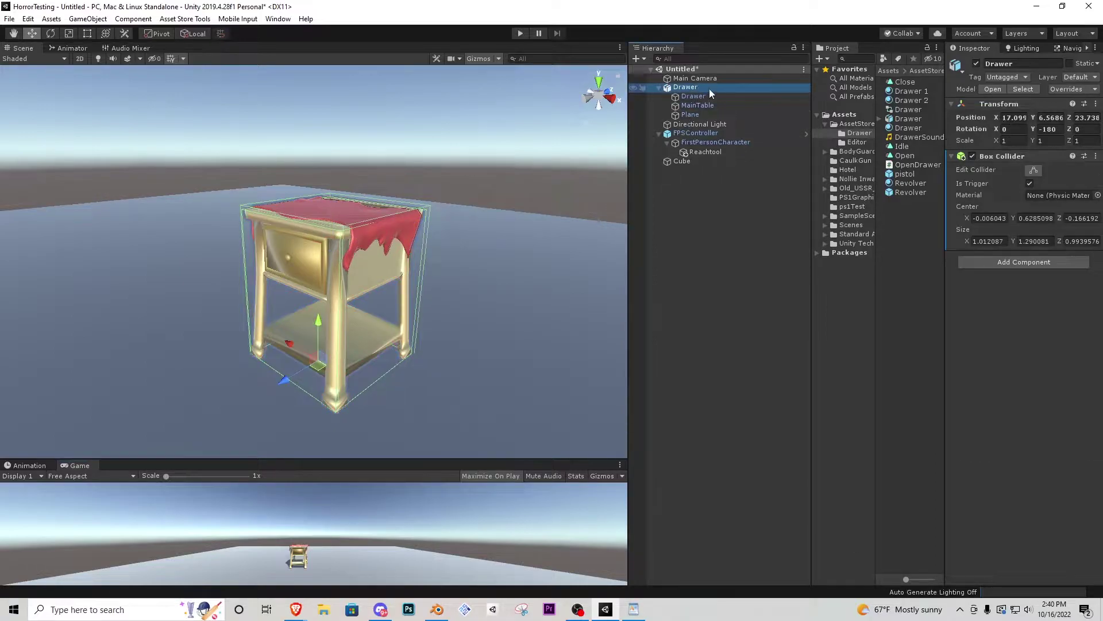
{"action": "left_click", "coordinate": [29, 464]}
{"action": "left_click_drag", "start_coordinate": [242, 459], "coordinate": [266, 422]}
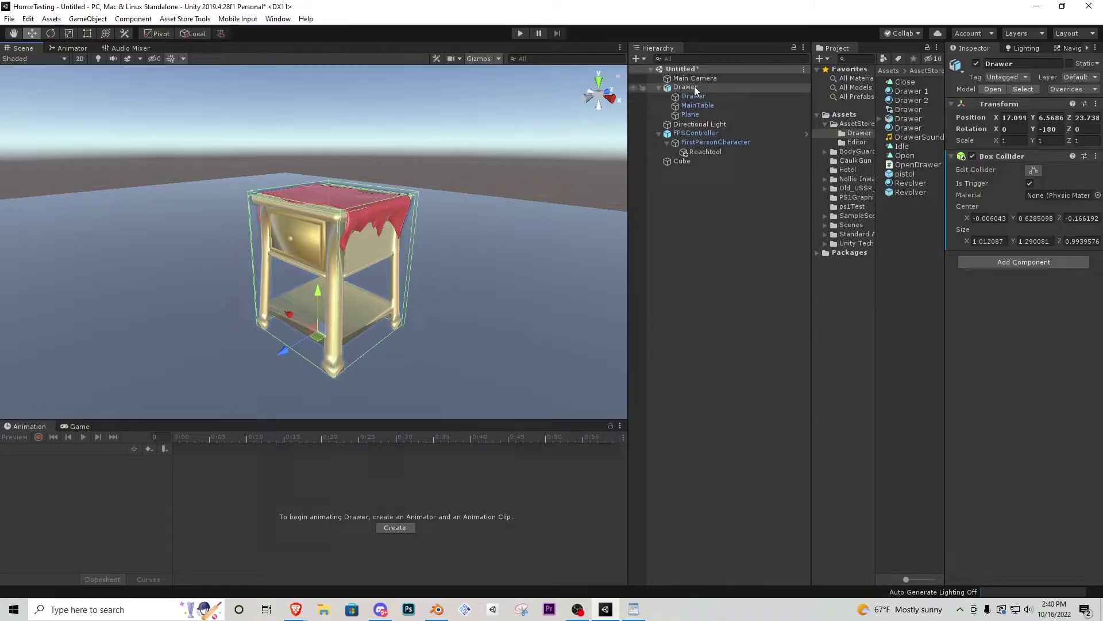
{"action": "left_click", "coordinate": [395, 528]}
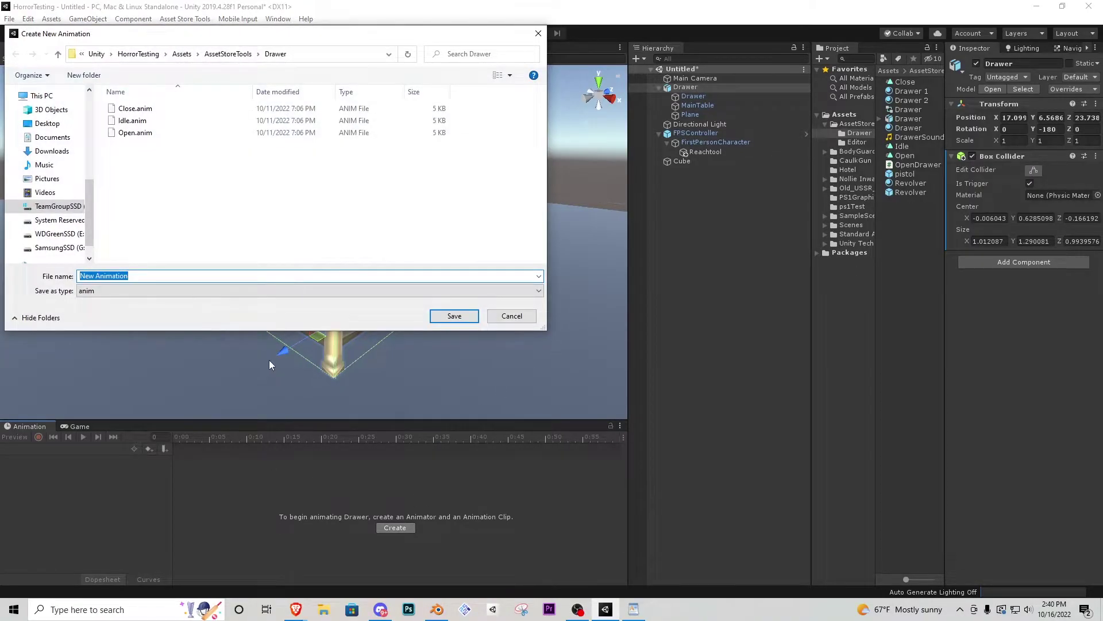
{"action": "type", "text": "IdleDrawer"}
{"action": "key", "text": "Return"}
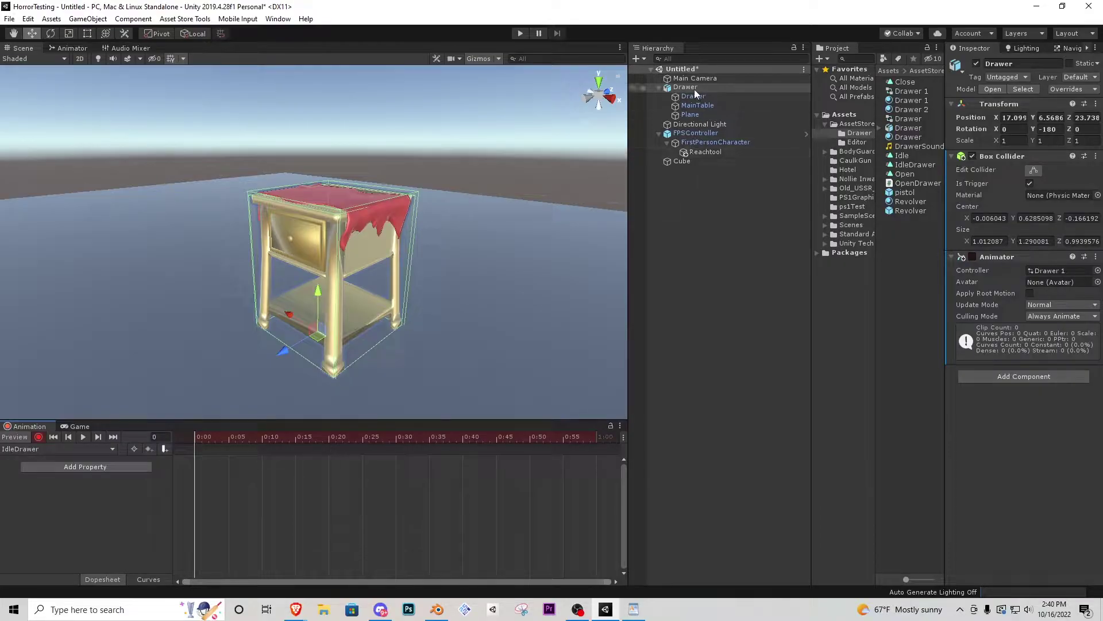
Step: Record a position keyframe for the Drawer child part in its closed place at frame 0 of IdleDrawer, undoing any stray move
{"action": "left_click", "coordinate": [707, 97]}
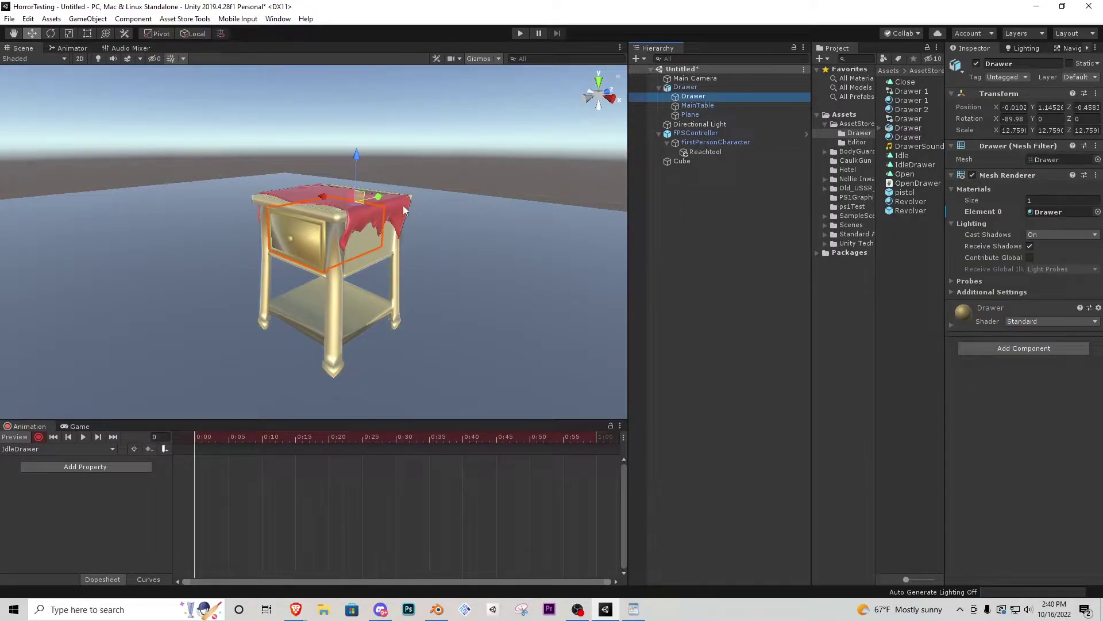
{"action": "key", "text": "w"}
{"action": "key", "text": "d"}
{"action": "right_click_drag", "start_coordinate": [402, 205], "coordinate": [319, 206]}
{"action": "left_click_drag", "start_coordinate": [320, 206], "coordinate": [373, 219], "text": "alt"}
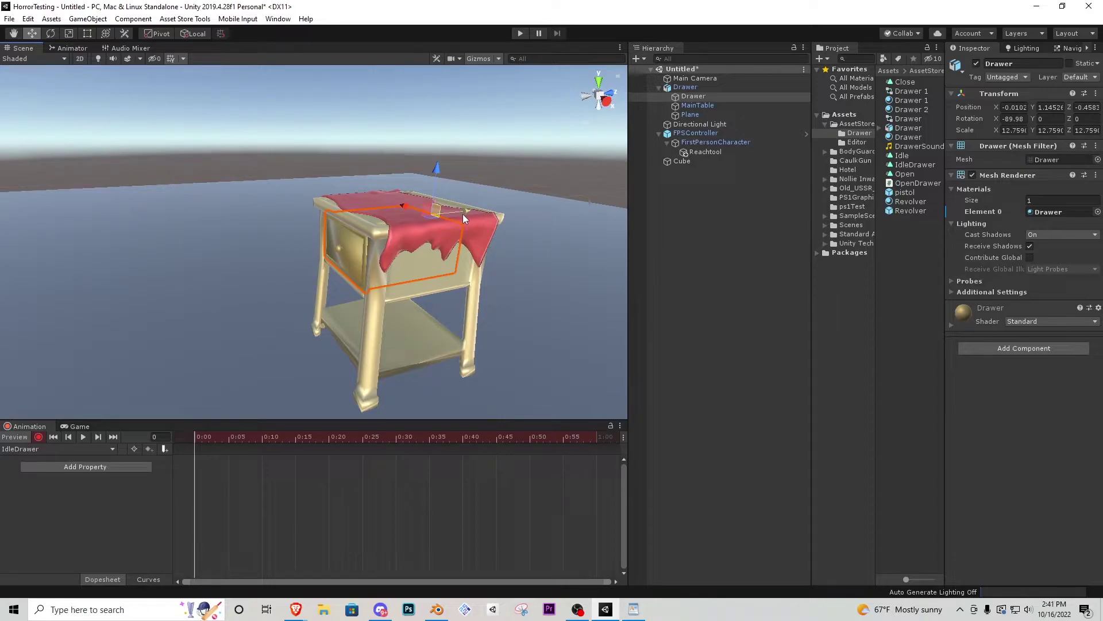
{"action": "mouse_move", "coordinate": [459, 212]}
{"action": "left_mouse_down"}
{"action": "mouse_move", "coordinate": [432, 216]}
{"action": "mouse_move", "coordinate": [472, 208]}
{"action": "left_mouse_up"}
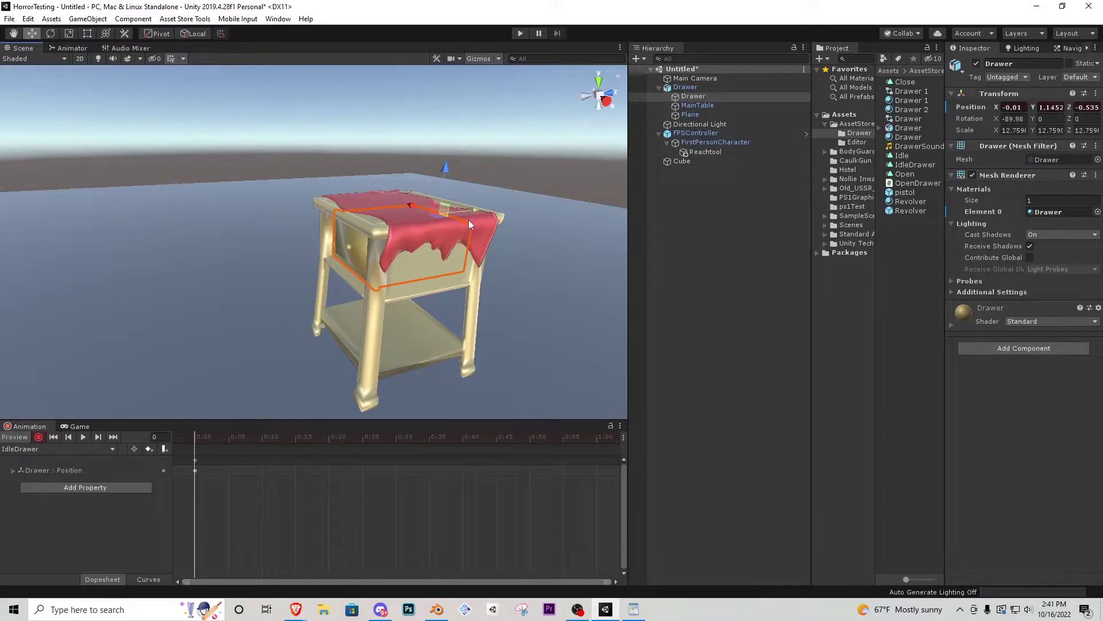
{"action": "key", "text": "ctrl+z"}
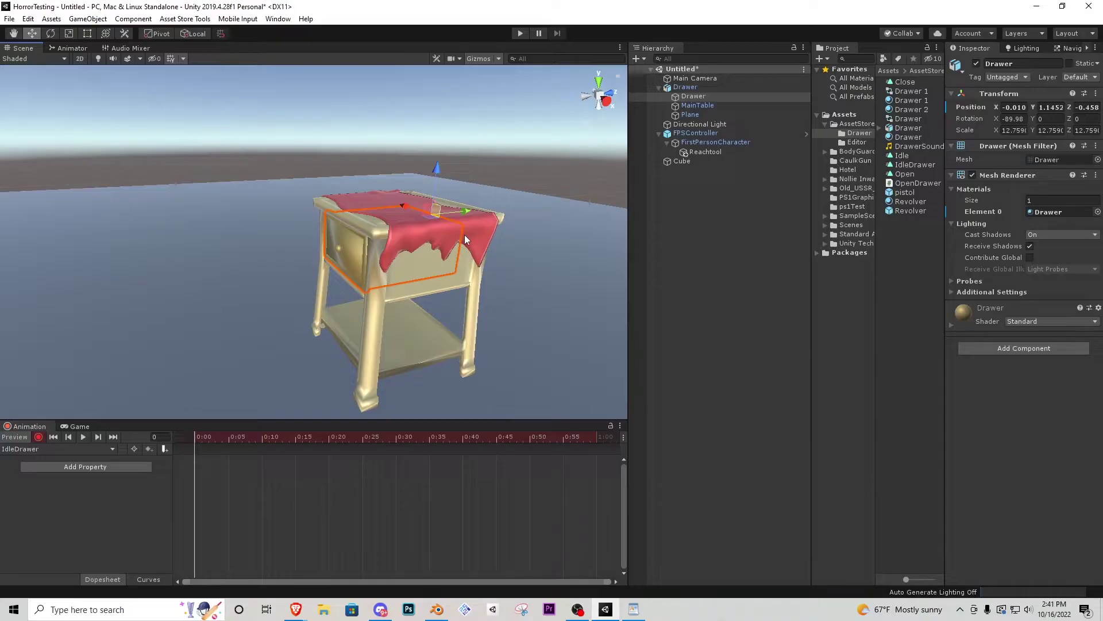
{"action": "mouse_move", "coordinate": [464, 211]}
{"action": "left_mouse_down"}
{"action": "mouse_move", "coordinate": [368, 237]}
{"action": "mouse_move", "coordinate": [469, 229]}
{"action": "left_mouse_up"}
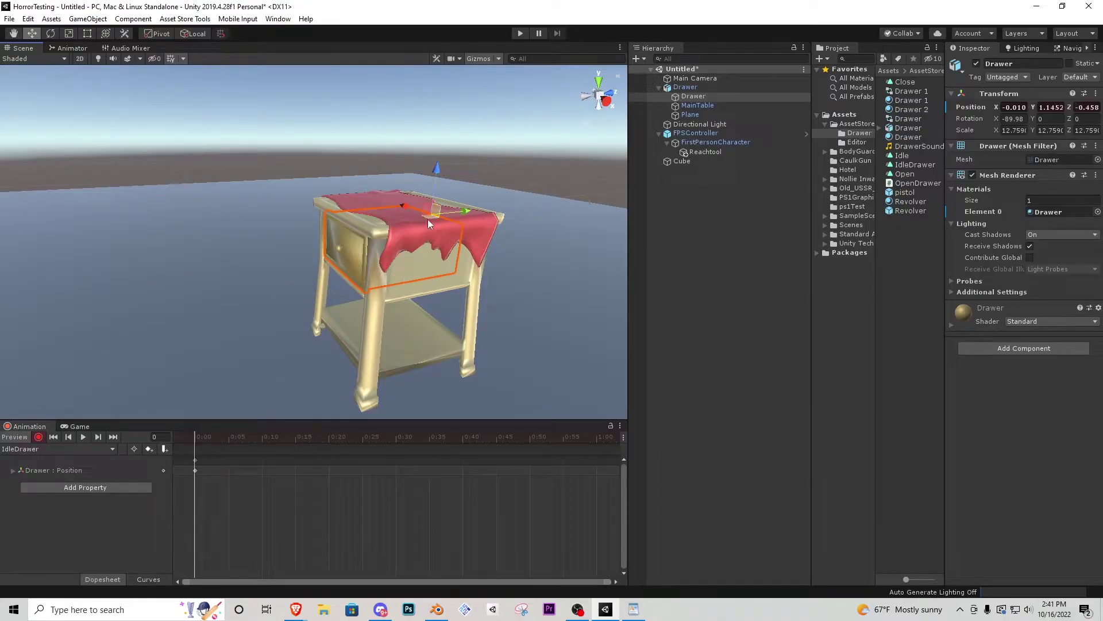
{"action": "key", "text": "ctrl+z"}
{"action": "mouse_move", "coordinate": [464, 213]}
{"action": "left_mouse_down"}
{"action": "mouse_move", "coordinate": [433, 212]}
{"action": "mouse_move", "coordinate": [462, 209]}
{"action": "left_mouse_up"}
Step: Record the same closed position at frame 60 of IdleDrawer, scrub through the clip and stop recording
{"action": "left_click_drag", "start_coordinate": [451, 437], "coordinate": [597, 443]}
{"action": "mouse_move", "coordinate": [459, 217]}
{"action": "left_mouse_down"}
{"action": "mouse_move", "coordinate": [444, 222]}
{"action": "mouse_move", "coordinate": [463, 222]}
{"action": "left_mouse_up"}
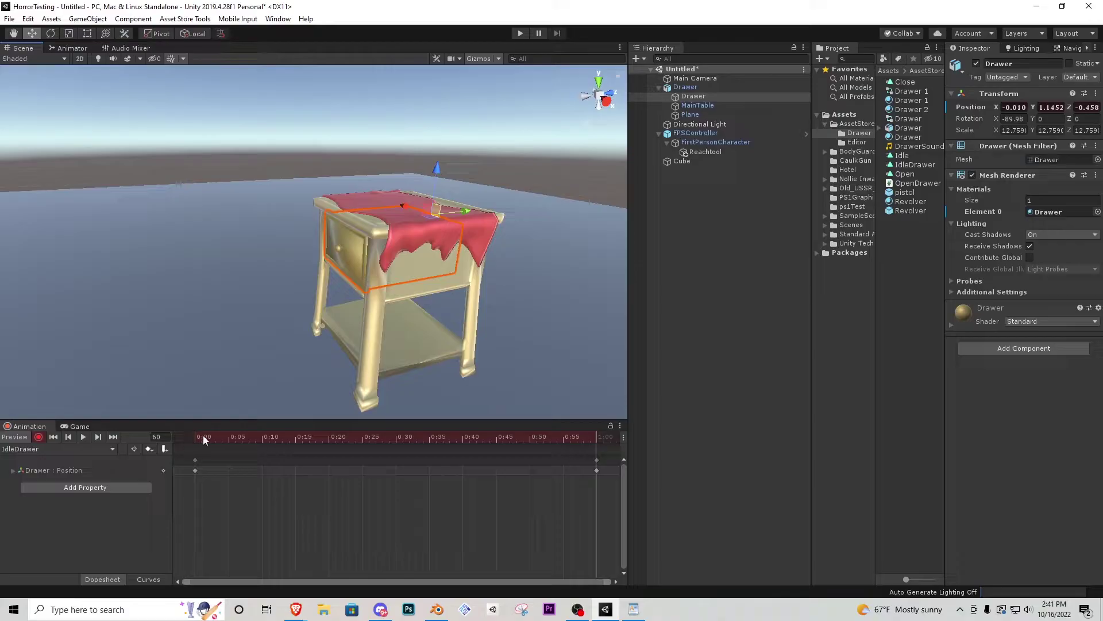
{"action": "left_click_drag", "start_coordinate": [203, 436], "coordinate": [598, 476]}
{"action": "left_click", "coordinate": [39, 438]}
Step: Create a second animation clip named OpenDrawer in the Drawer asset folder
{"action": "left_click", "coordinate": [36, 450]}
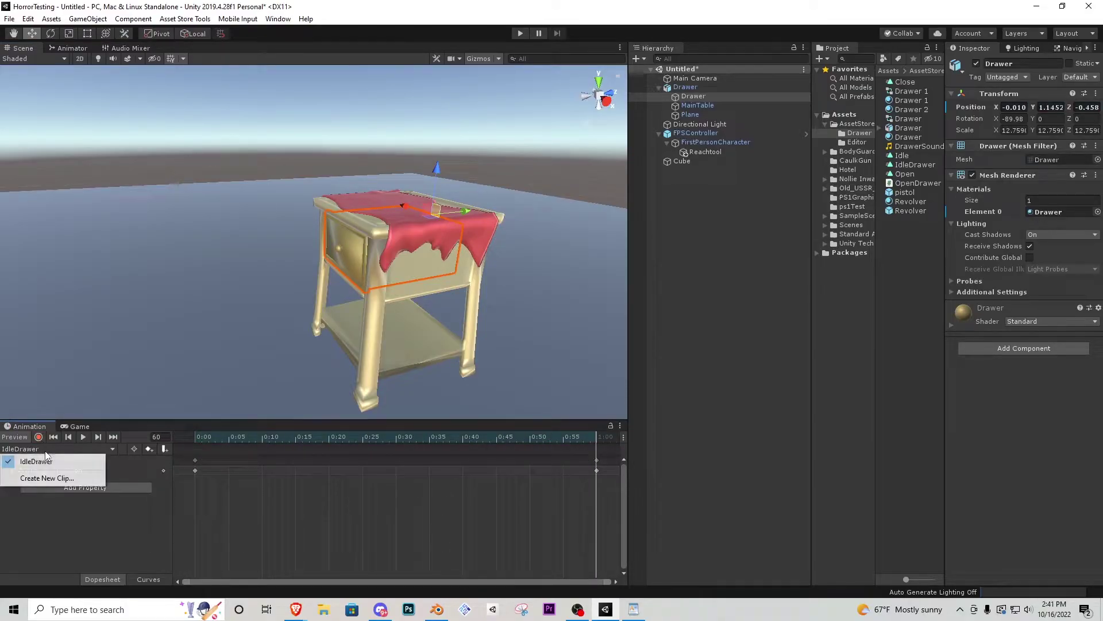
{"action": "left_click", "coordinate": [42, 476]}
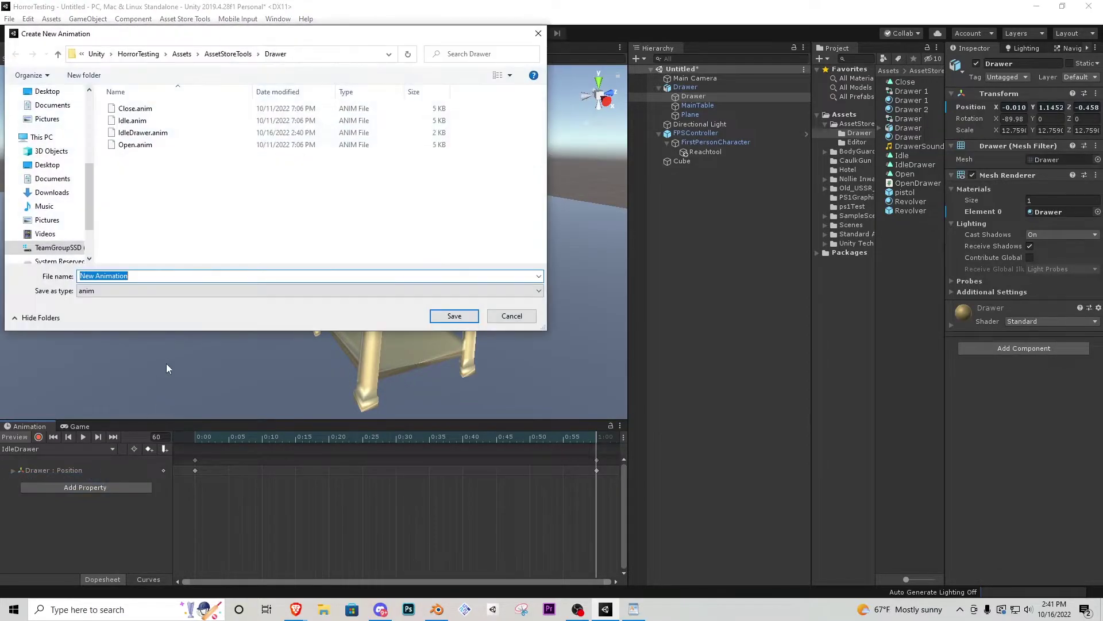
{"action": "type", "text": "OpenDrawer"}
{"action": "key", "text": "Return"}
Step: Record the OpenDrawer clip with the Drawer child part closed at frame 0 and pulled out of the nightstand at frame 60
{"action": "left_click", "coordinate": [39, 437]}
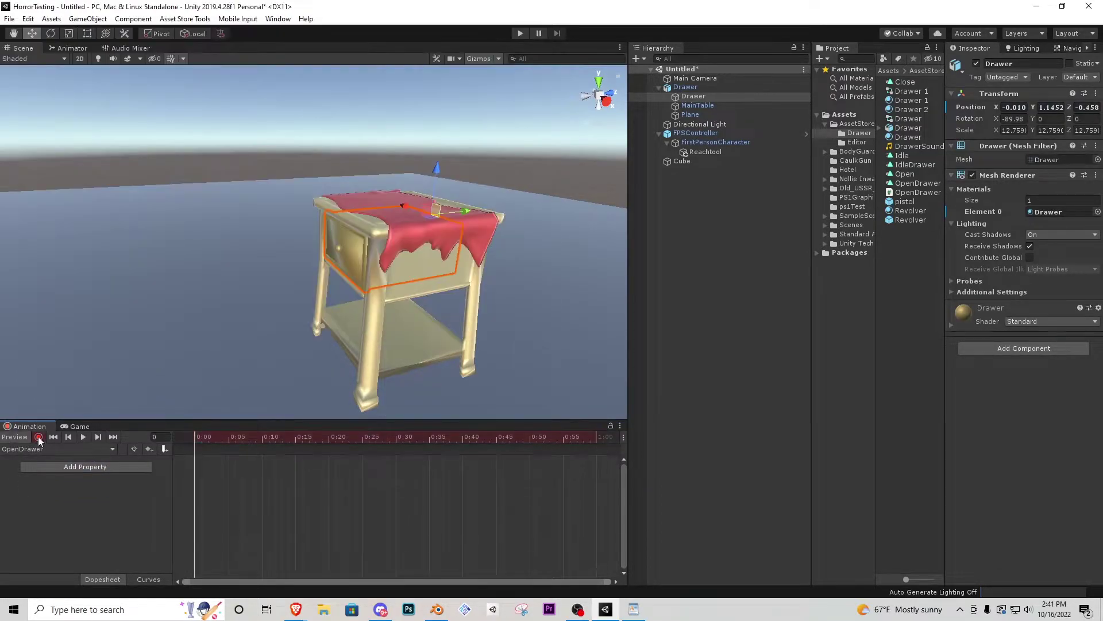
{"action": "left_click", "coordinate": [464, 212]}
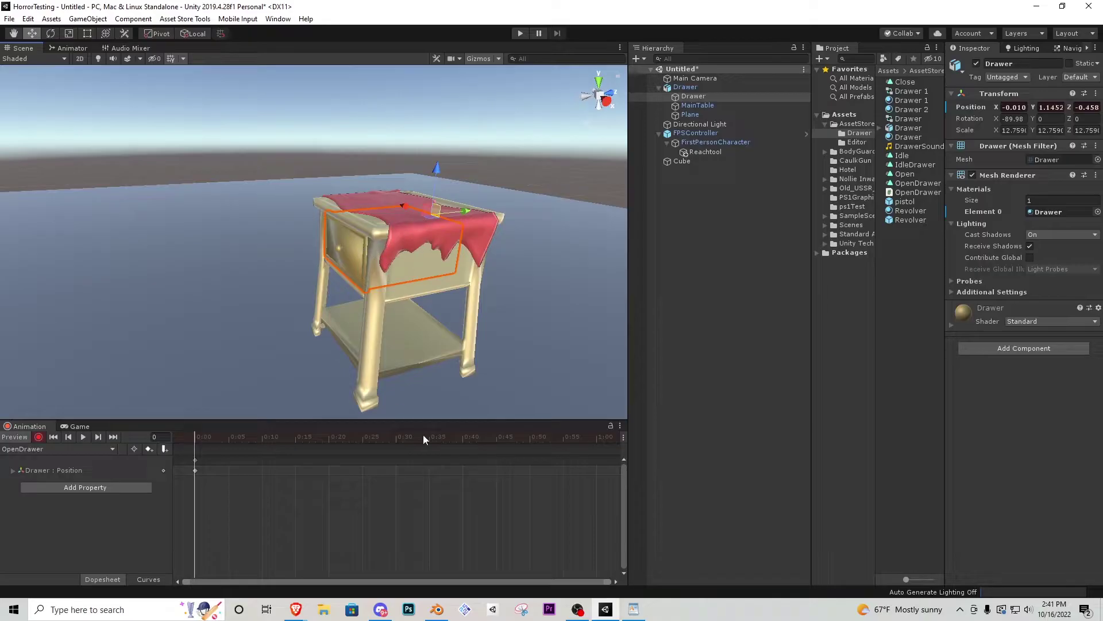
{"action": "left_click_drag", "start_coordinate": [463, 446], "coordinate": [596, 443]}
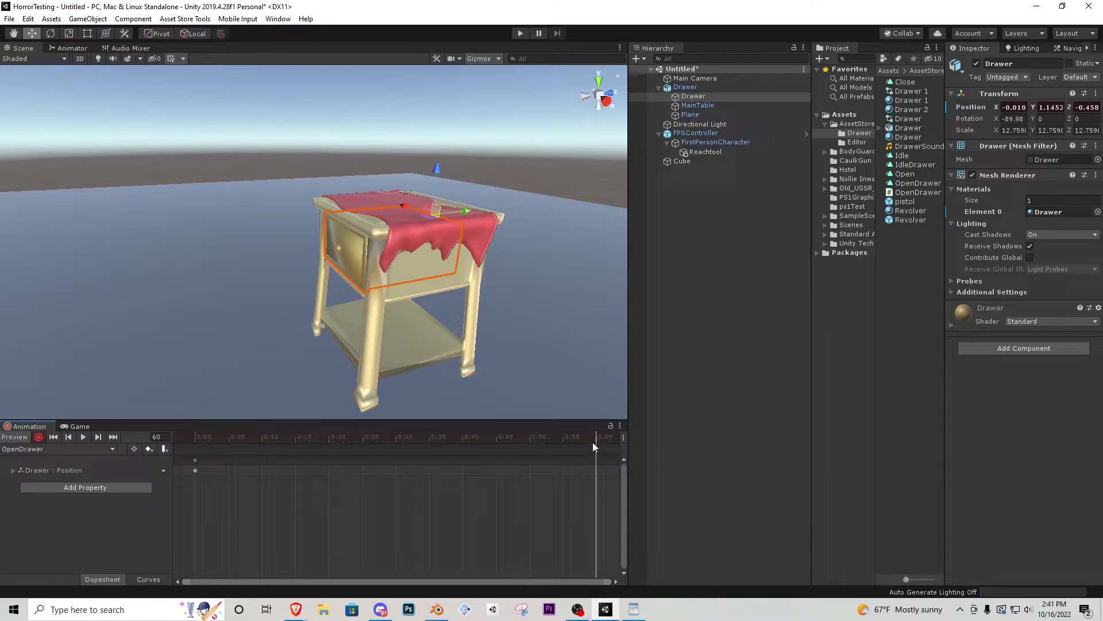
{"action": "right_click_drag", "start_coordinate": [466, 219], "coordinate": [447, 215]}
{"action": "key", "text": "d"}
{"action": "left_click_drag", "start_coordinate": [425, 222], "coordinate": [369, 226]}
{"action": "key", "text": "w"}
{"action": "right_click_drag", "start_coordinate": [367, 226], "coordinate": [329, 227]}
{"action": "left_click_drag", "start_coordinate": [329, 227], "coordinate": [363, 277], "text": "alt"}
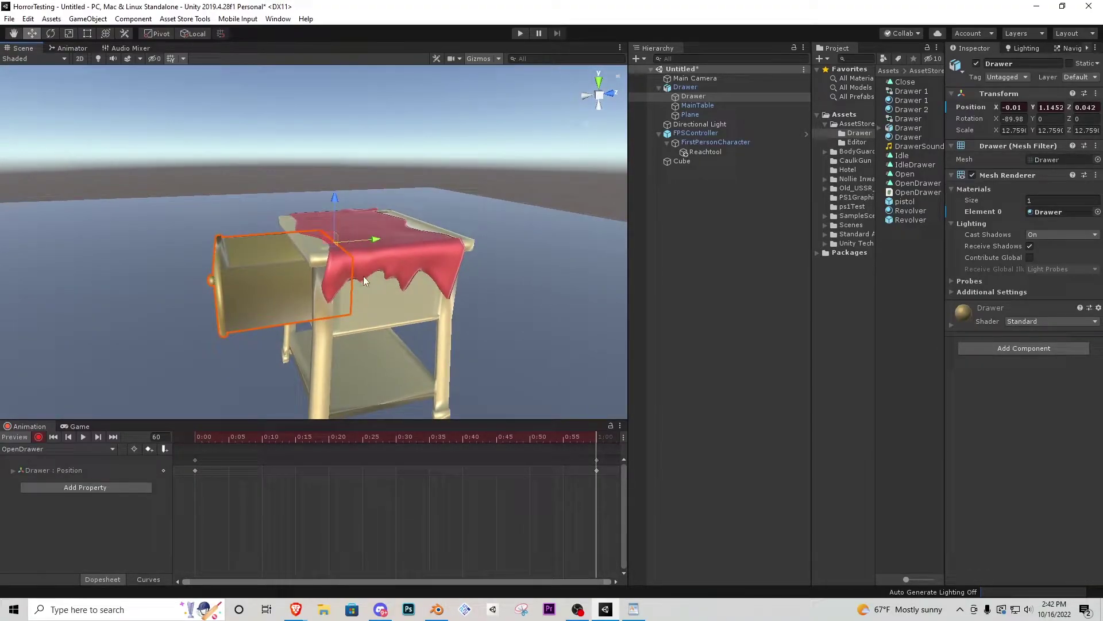
{"action": "left_click_drag", "start_coordinate": [597, 469], "coordinate": [586, 461]}
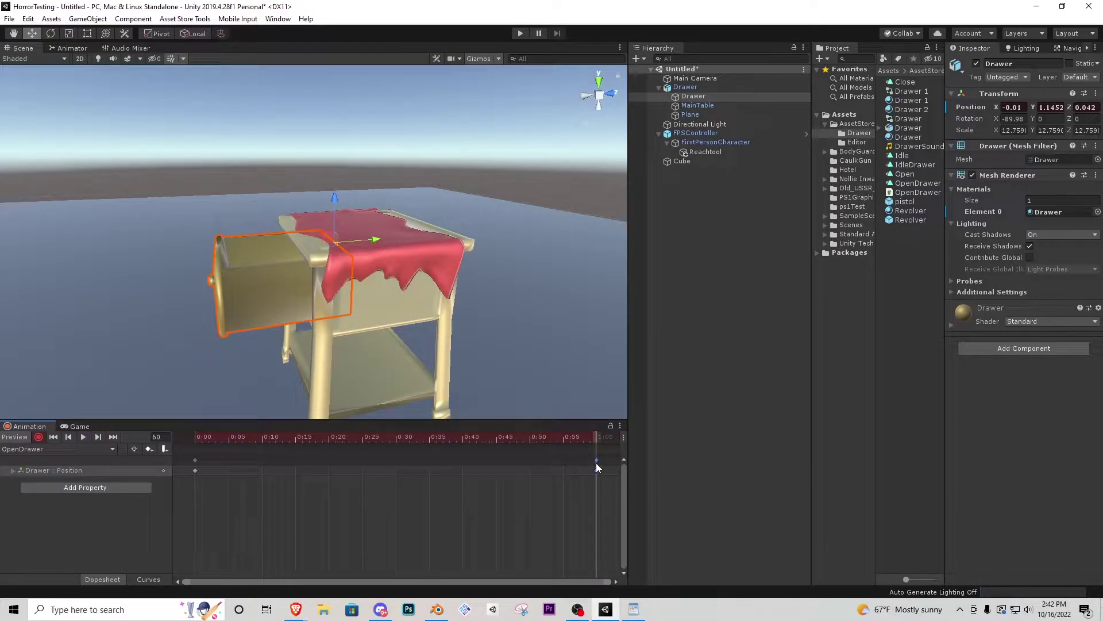
{"action": "left_click", "coordinate": [39, 437]}
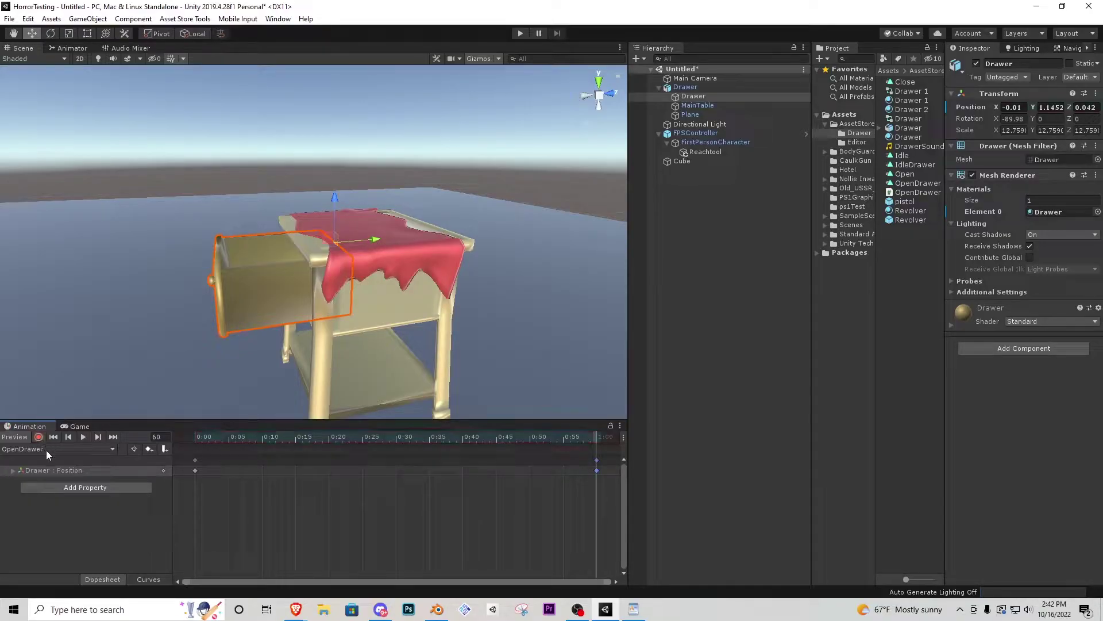
Step: Create a third animation clip named CloseDrawer in the Drawer asset folder
{"action": "left_click", "coordinate": [45, 449]}
{"action": "left_click", "coordinate": [60, 493]}
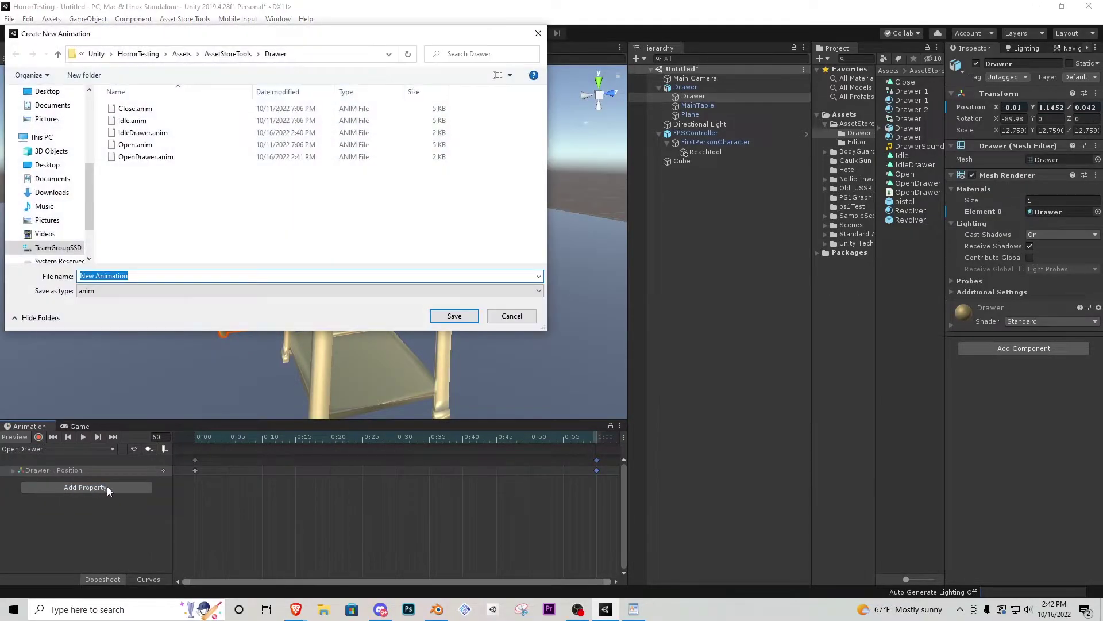
{"action": "type", "text": "CloseDrawer"}
{"action": "key", "text": "Return"}
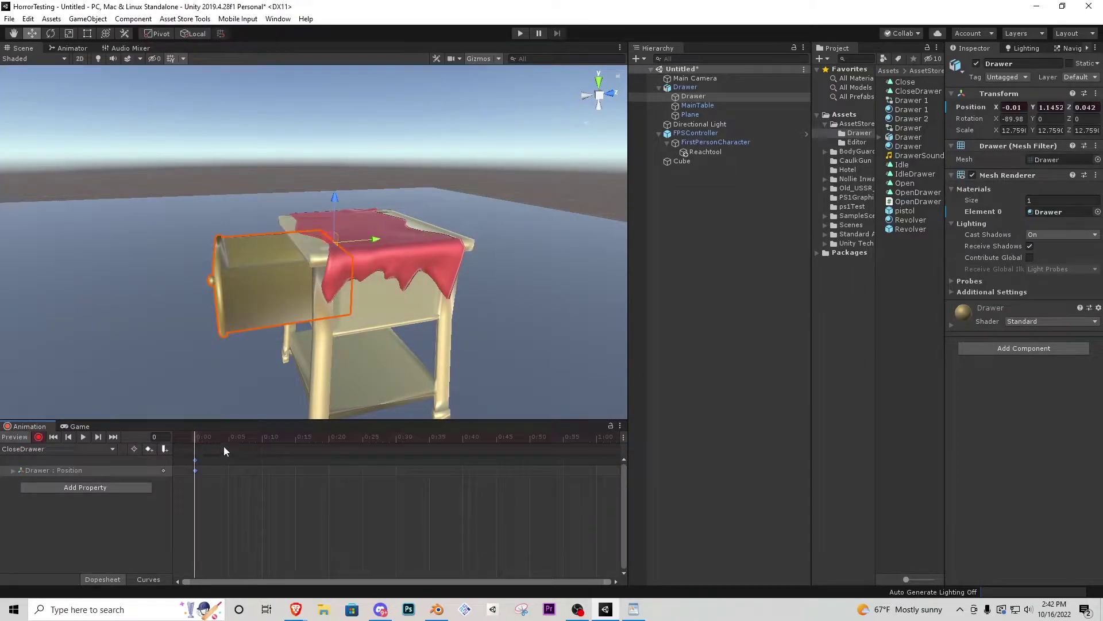
Step: Record CloseDrawer with the Drawer part pulled out at frame 0 and pushed in at frame 60, and scrub through the clips to check them
{"action": "mouse_move", "coordinate": [357, 287]}
{"action": "left_mouse_down", "text": "alt"}
{"action": "mouse_move", "coordinate": [405, 288]}
{"action": "mouse_move", "coordinate": [340, 253]}
{"action": "mouse_move", "coordinate": [337, 283]}
{"action": "left_mouse_up", "text": "alt"}
{"action": "scroll", "coordinate": [322, 253], "scroll_direction": "up", "scroll_amount": 3}
{"action": "scroll", "coordinate": [337, 283], "scroll_direction": "down", "scroll_amount": 3}
{"action": "left_click_drag", "start_coordinate": [376, 438], "coordinate": [596, 440]}
{"action": "left_click_drag", "start_coordinate": [413, 249], "coordinate": [461, 254], "text": "ctrl"}
{"action": "scroll", "coordinate": [461, 254], "scroll_direction": "down", "scroll_amount": 3}
{"action": "left_click_drag", "start_coordinate": [208, 436], "coordinate": [584, 437]}
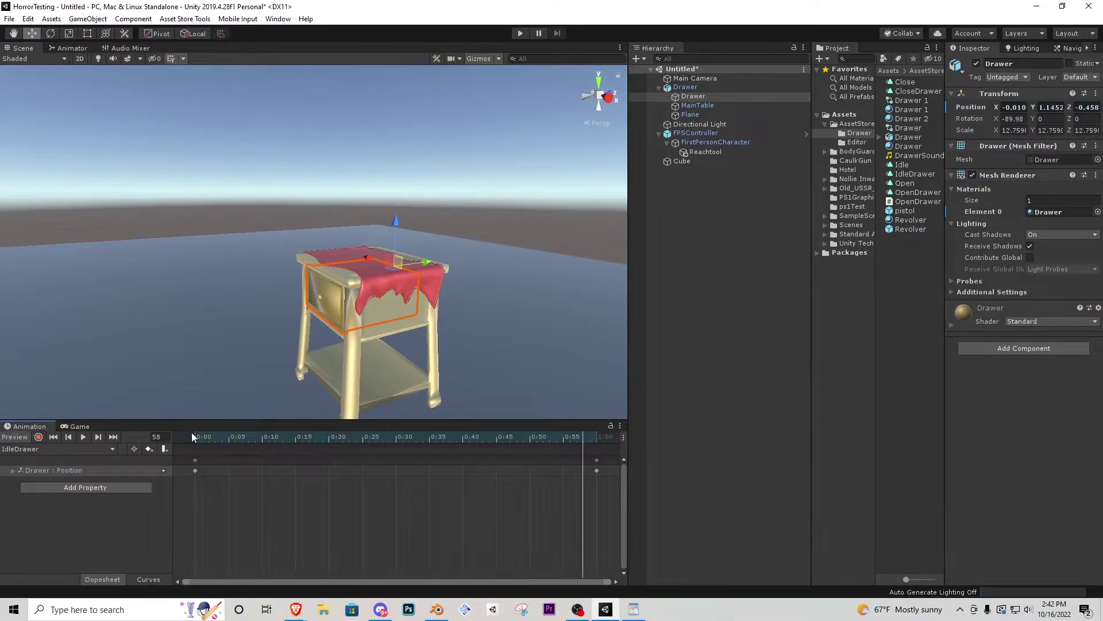
{"action": "left_click_drag", "start_coordinate": [197, 437], "coordinate": [590, 447]}
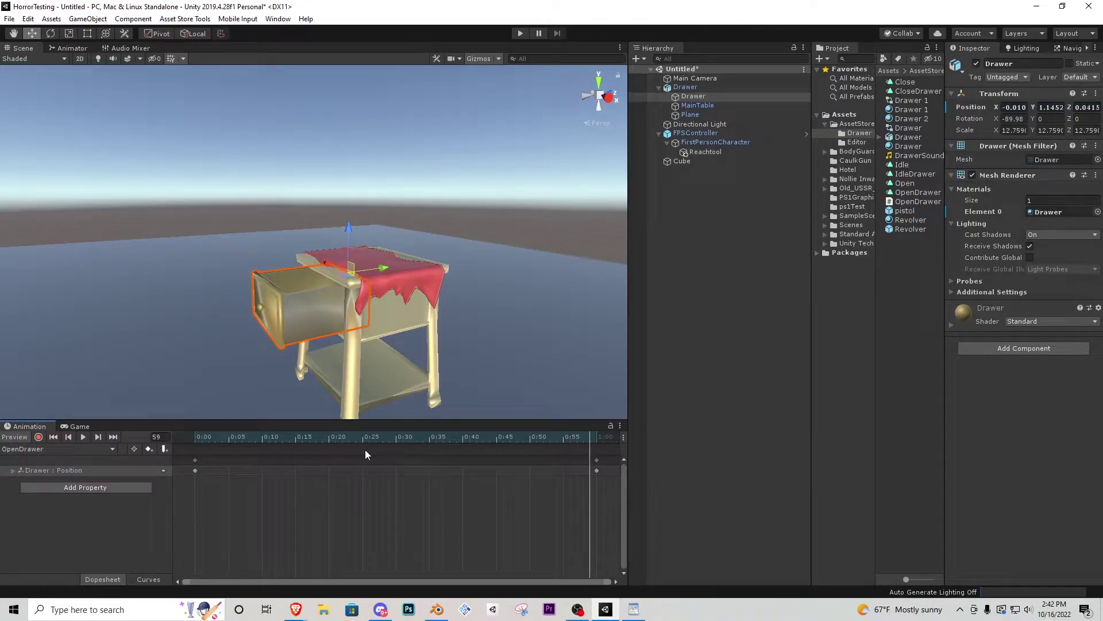
Step: Open the parent Drawer's animator state graph showing its three drawer states
{"action": "left_click", "coordinate": [369, 236]}
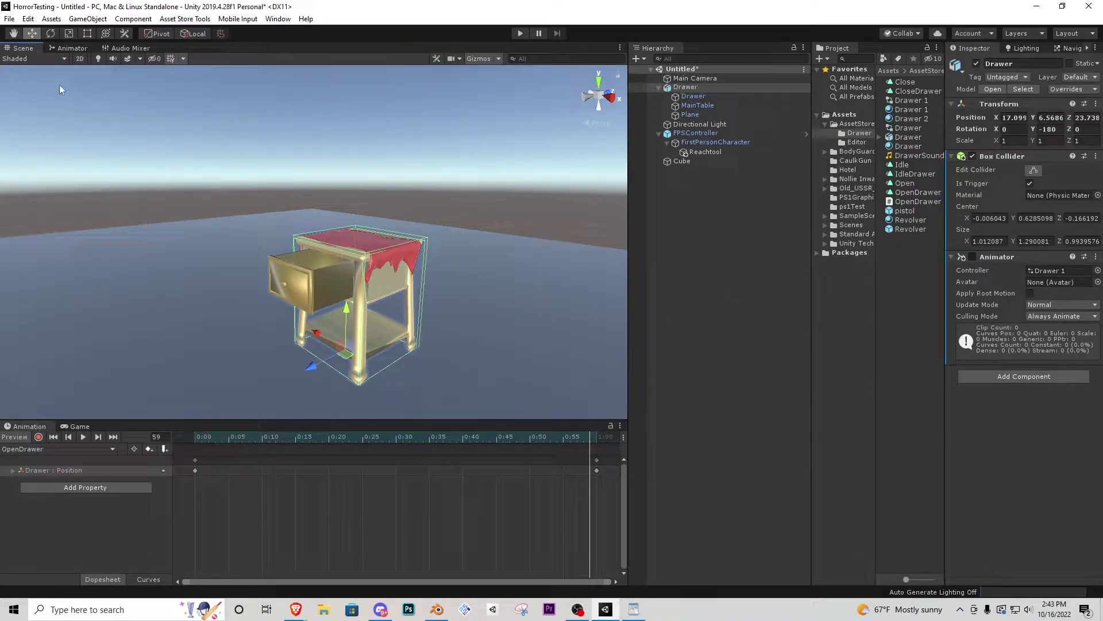
{"action": "left_click", "coordinate": [76, 48]}
{"action": "middle_click_drag", "start_coordinate": [359, 237], "coordinate": [442, 283]}
{"action": "scroll", "coordinate": [397, 295], "scroll_direction": "up", "scroll_amount": 5}
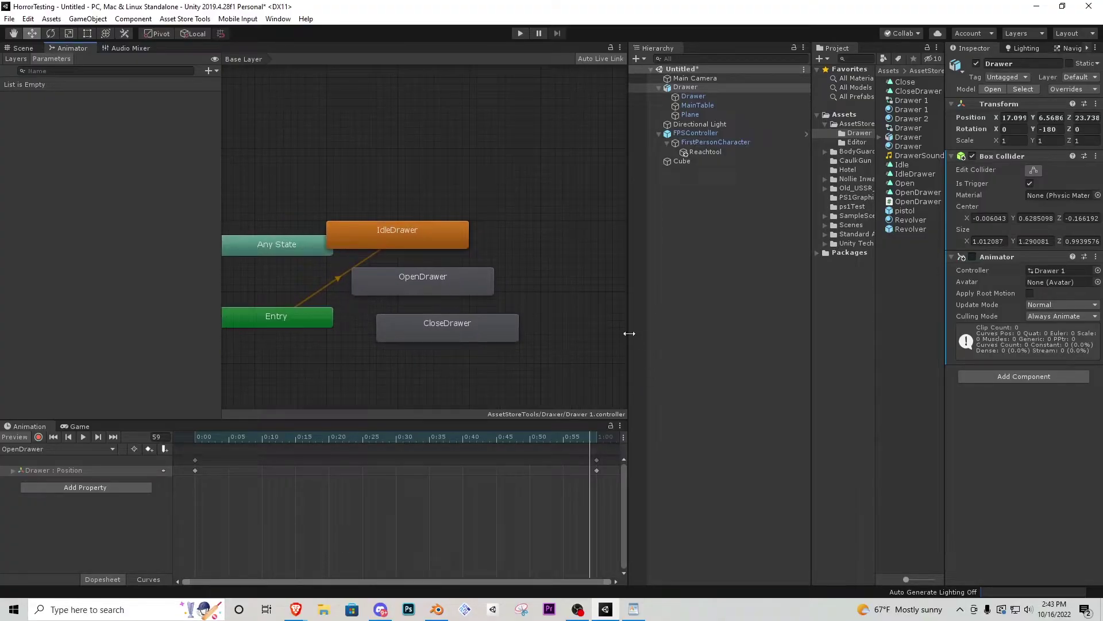
{"action": "scroll", "coordinate": [444, 297], "scroll_direction": "down", "scroll_amount": 3}
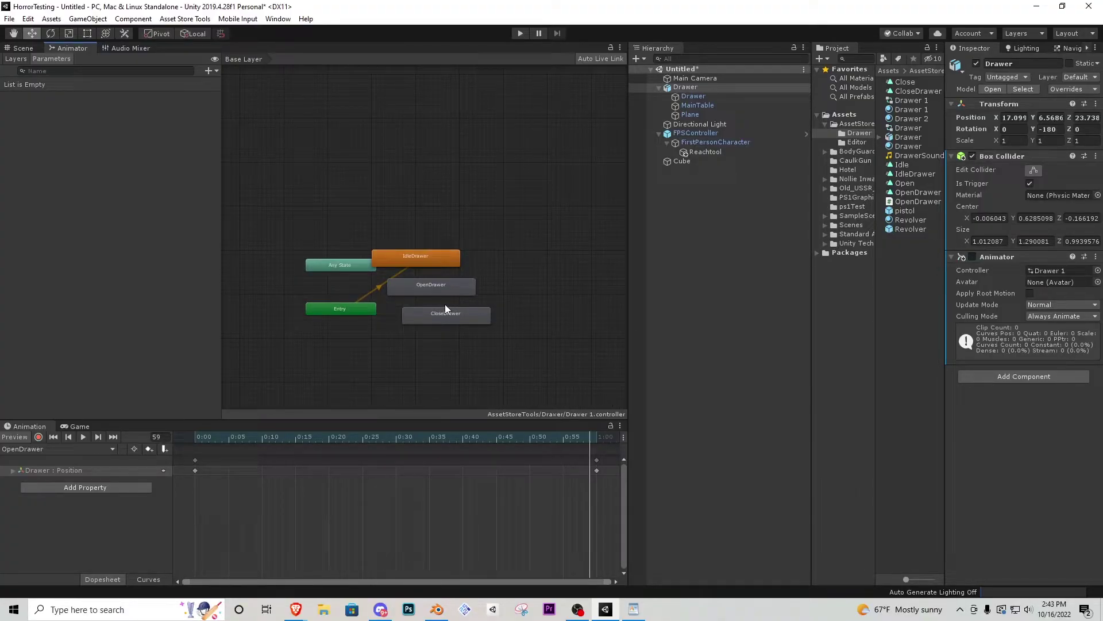
{"action": "scroll", "coordinate": [451, 275], "scroll_direction": "down", "scroll_amount": 1}
{"action": "scroll", "coordinate": [481, 273], "scroll_direction": "up", "scroll_amount": 2}
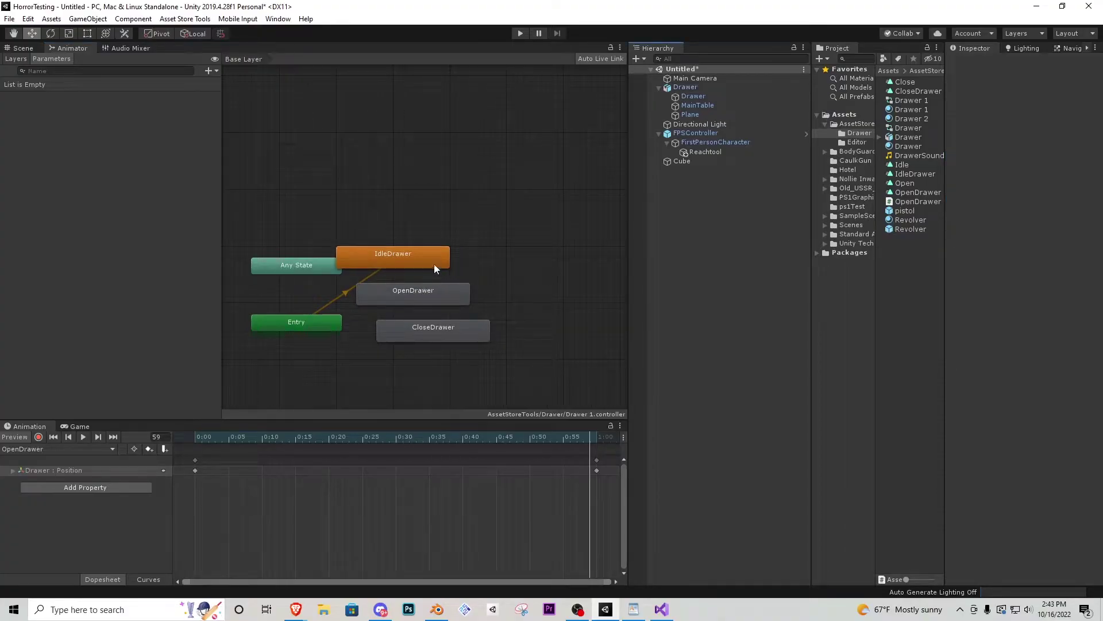
Step: Check the Loop Time setting of the clip used by the IdleDrawer state
{"action": "left_click", "coordinate": [416, 262]}
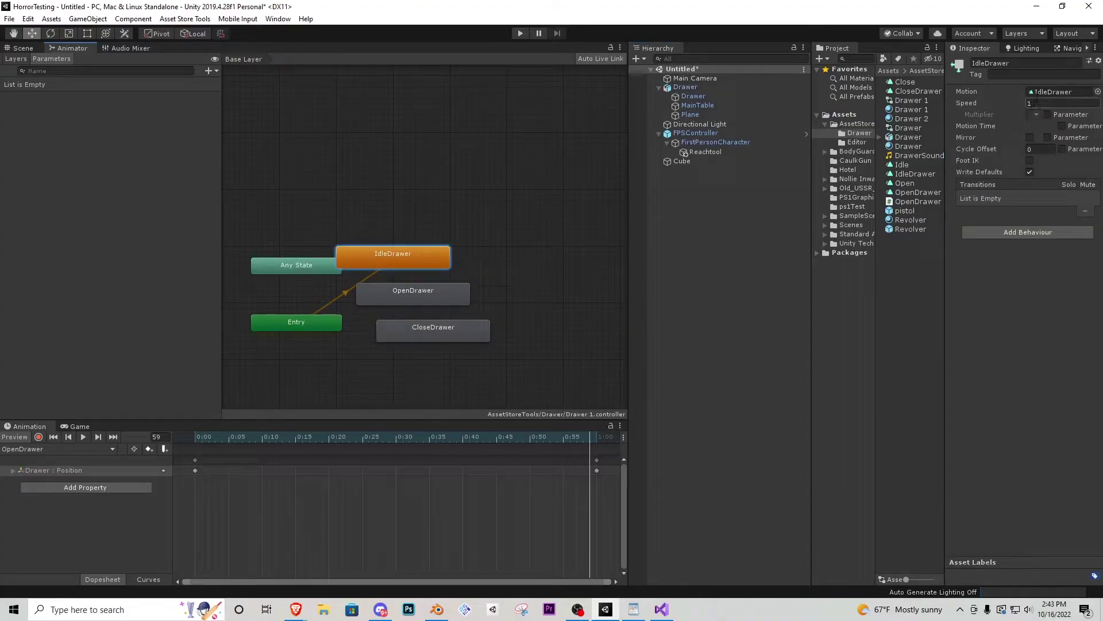
{"action": "left_click", "coordinate": [1047, 93]}
{"action": "left_click", "coordinate": [920, 174]}
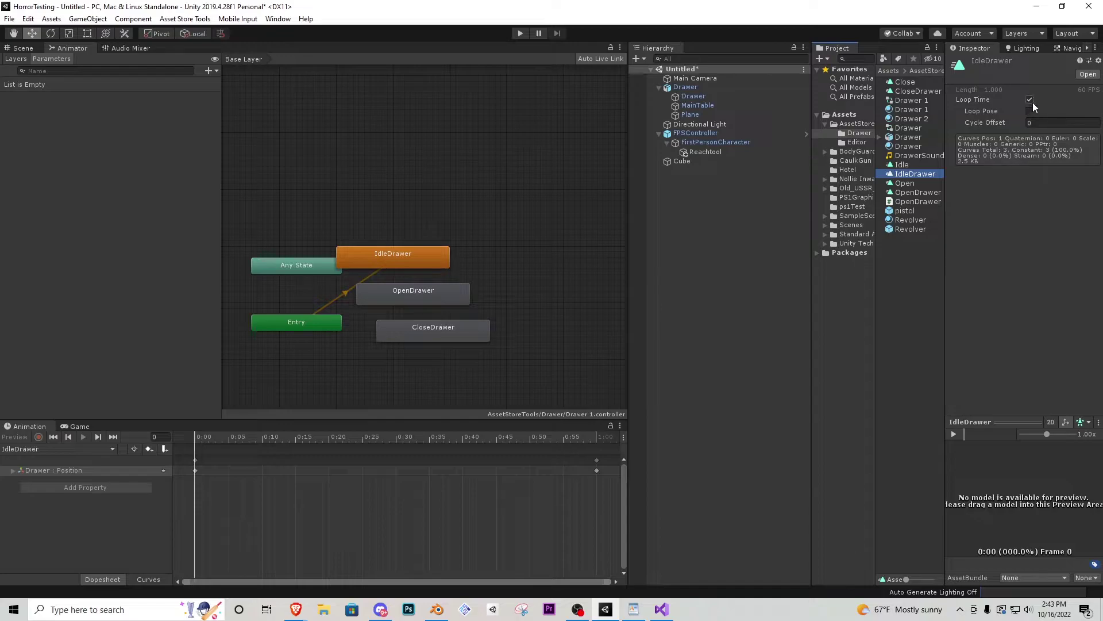
Step: Move the OpenDrawer state above IdleDrawer and turn off Loop Time on its OpenDrawer clip
{"action": "left_click", "coordinate": [463, 293]}
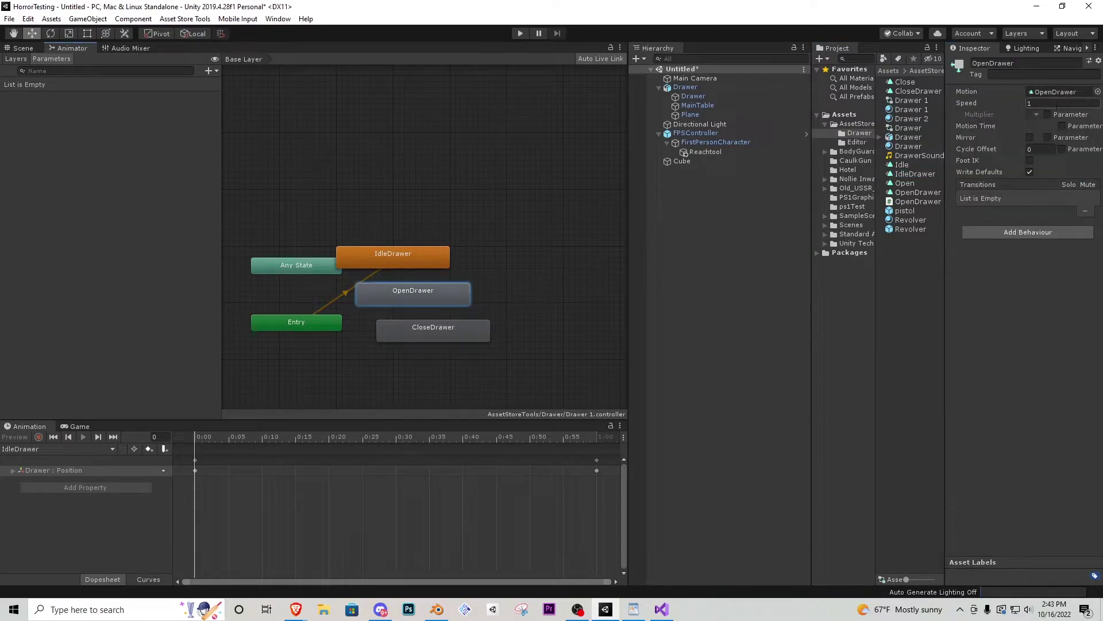
{"action": "left_click_drag", "start_coordinate": [414, 289], "coordinate": [492, 181]}
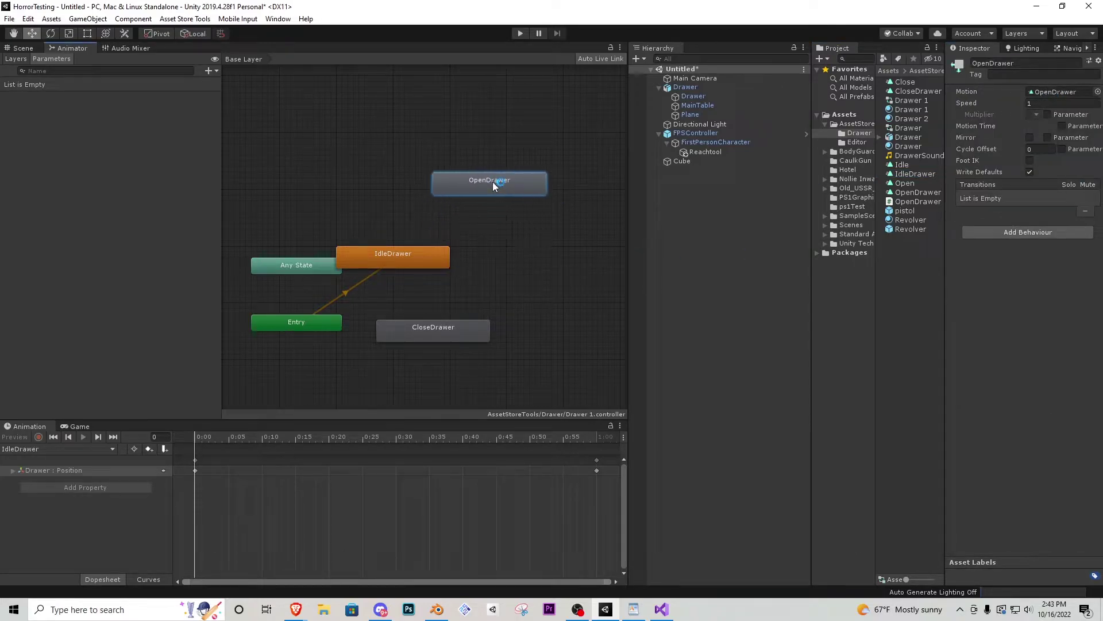
{"action": "left_click", "coordinate": [1051, 91]}
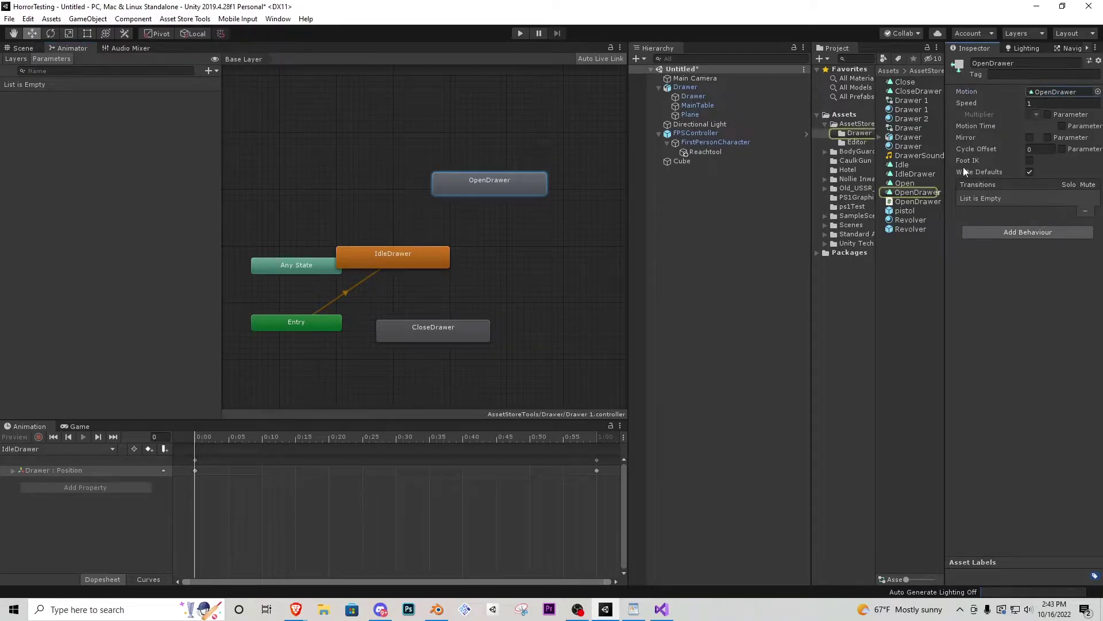
{"action": "left_click", "coordinate": [909, 192]}
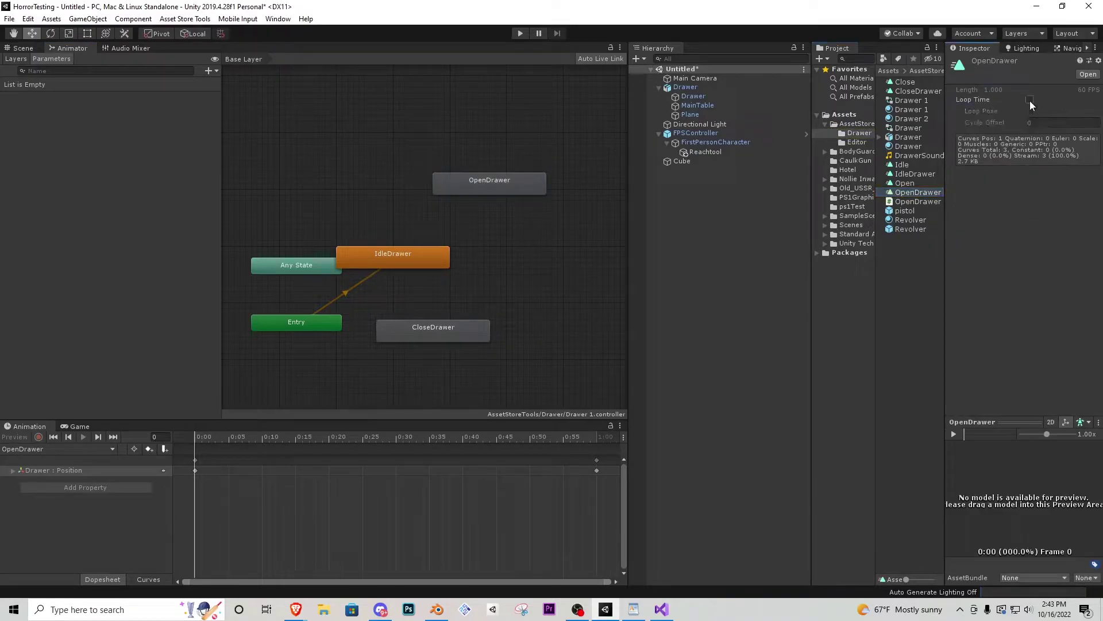
Step: Turn off Loop Time on the CloseDrawer clip
{"action": "left_click", "coordinate": [926, 91]}
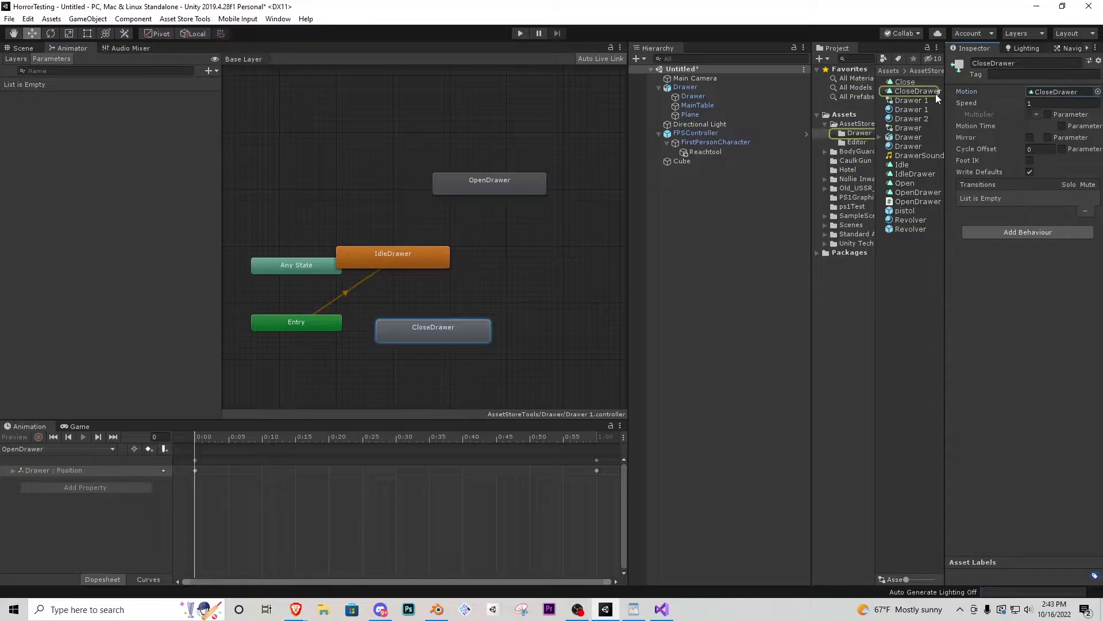
{"action": "left_click", "coordinate": [1030, 100]}
{"action": "left_click", "coordinate": [1030, 100]}
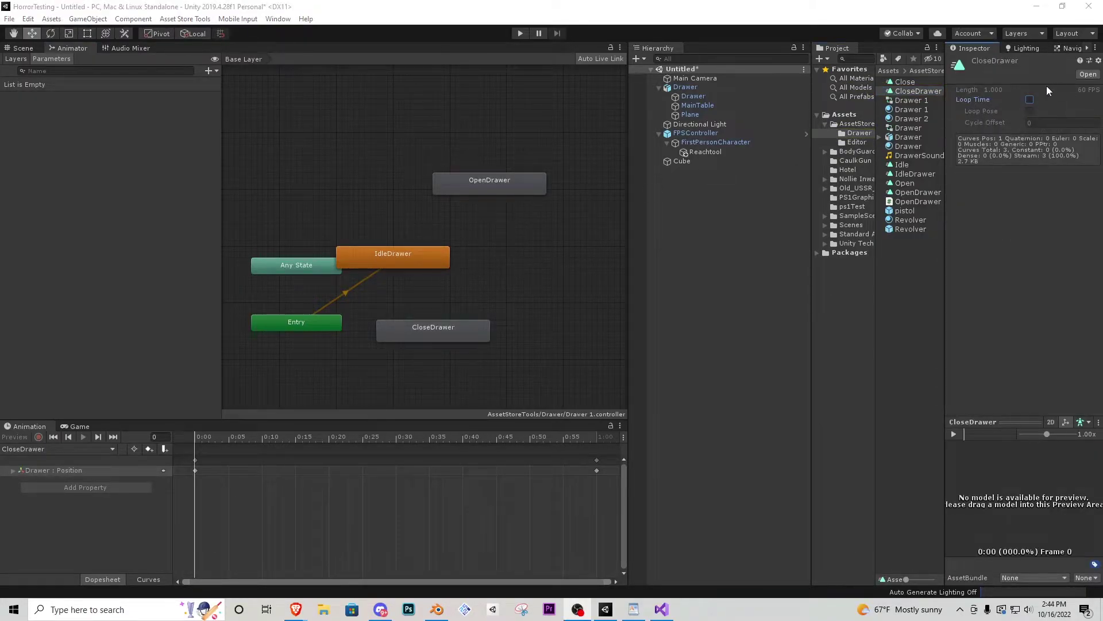
Step: Spread out the animator states, with OpenDrawer above CloseDrawer beyond IdleDrawer and Any State well clear above it
{"action": "middle_click_drag", "start_coordinate": [366, 279], "coordinate": [283, 298]}
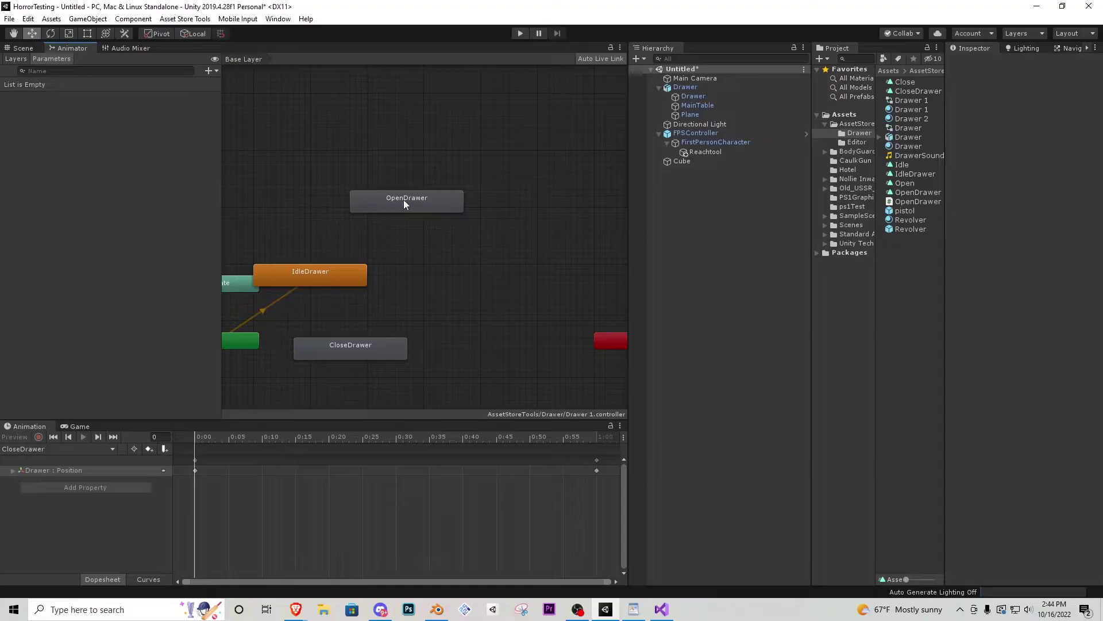
{"action": "left_click_drag", "start_coordinate": [403, 199], "coordinate": [455, 181]}
{"action": "left_click_drag", "start_coordinate": [342, 350], "coordinate": [445, 323]}
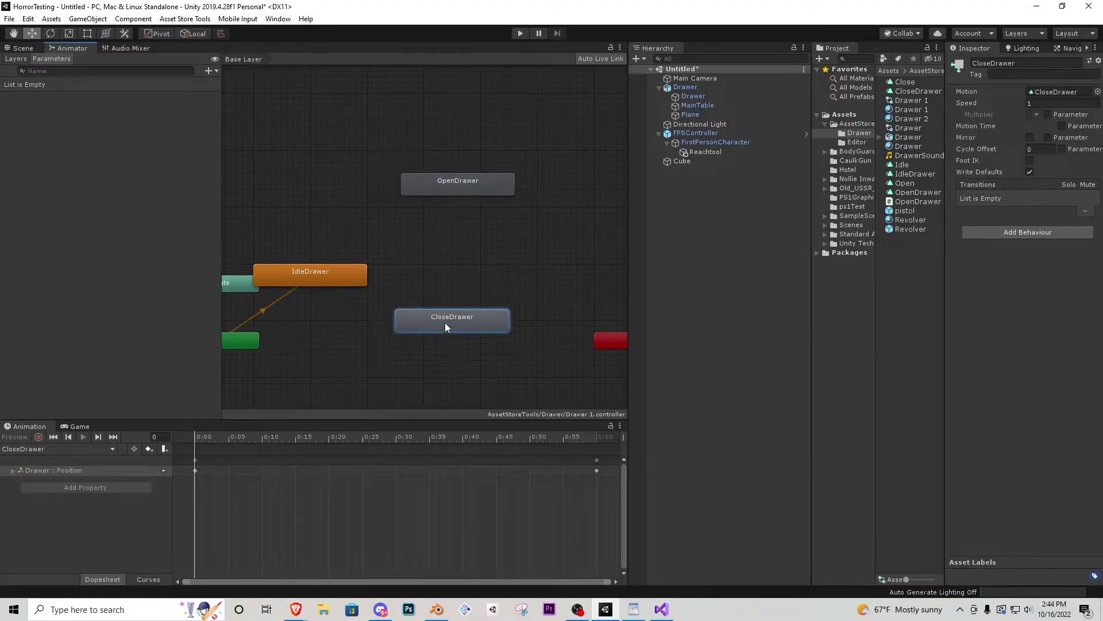
{"action": "left_click_drag", "start_coordinate": [443, 188], "coordinate": [444, 226]}
{"action": "left_click", "coordinate": [437, 318]}
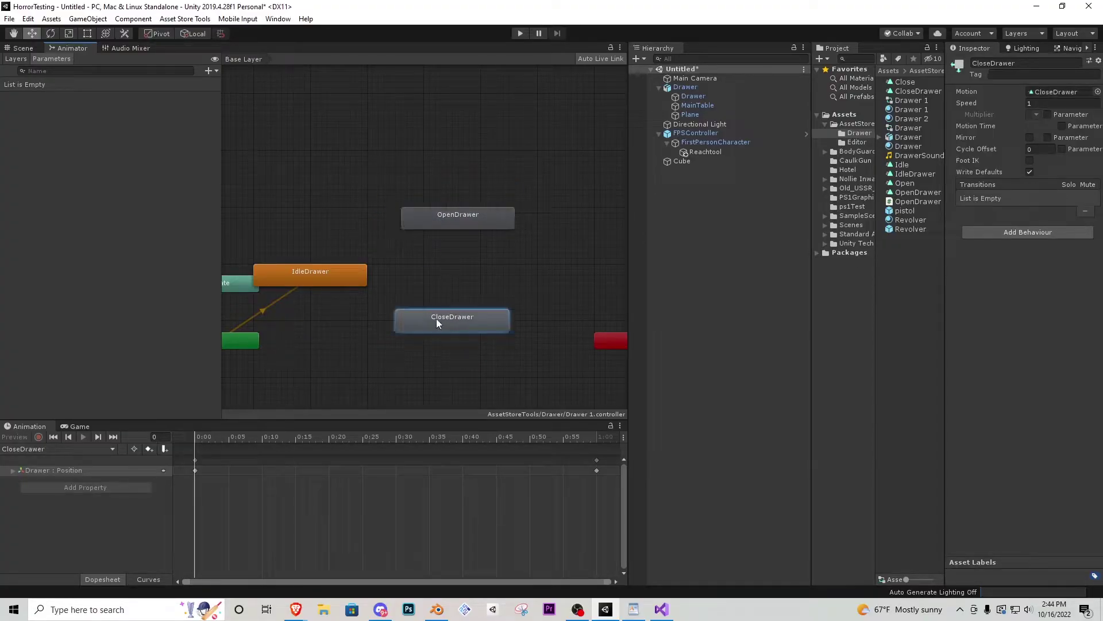
{"action": "left_click_drag", "start_coordinate": [437, 319], "coordinate": [442, 318]}
{"action": "middle_click_drag", "start_coordinate": [300, 284], "coordinate": [359, 283]}
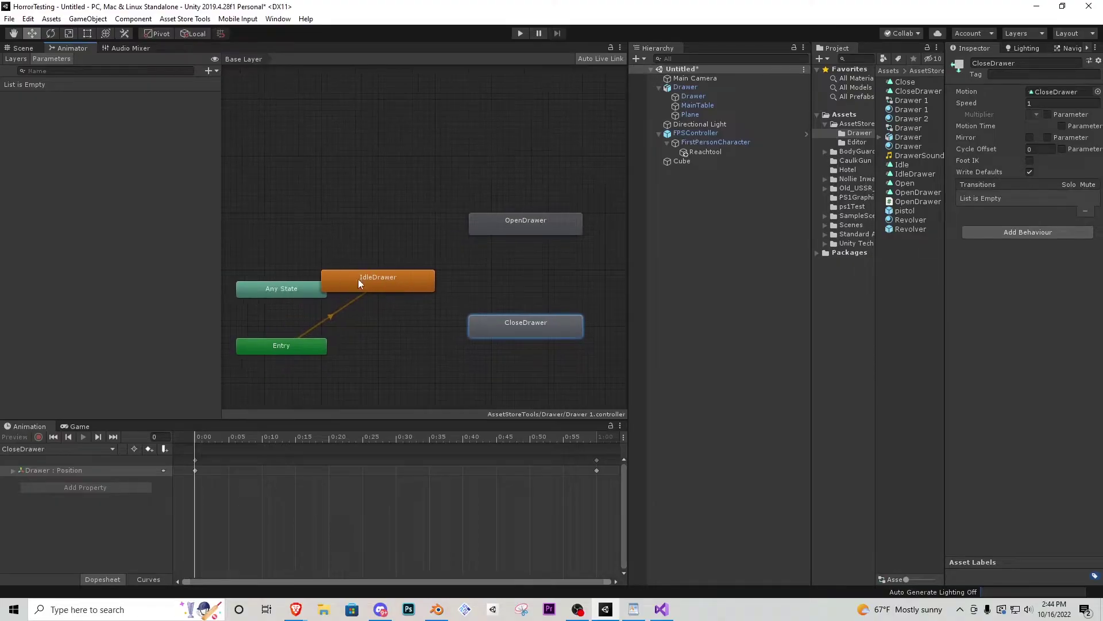
{"action": "left_click_drag", "start_coordinate": [374, 287], "coordinate": [379, 282]}
{"action": "left_click_drag", "start_coordinate": [300, 290], "coordinate": [298, 131]}
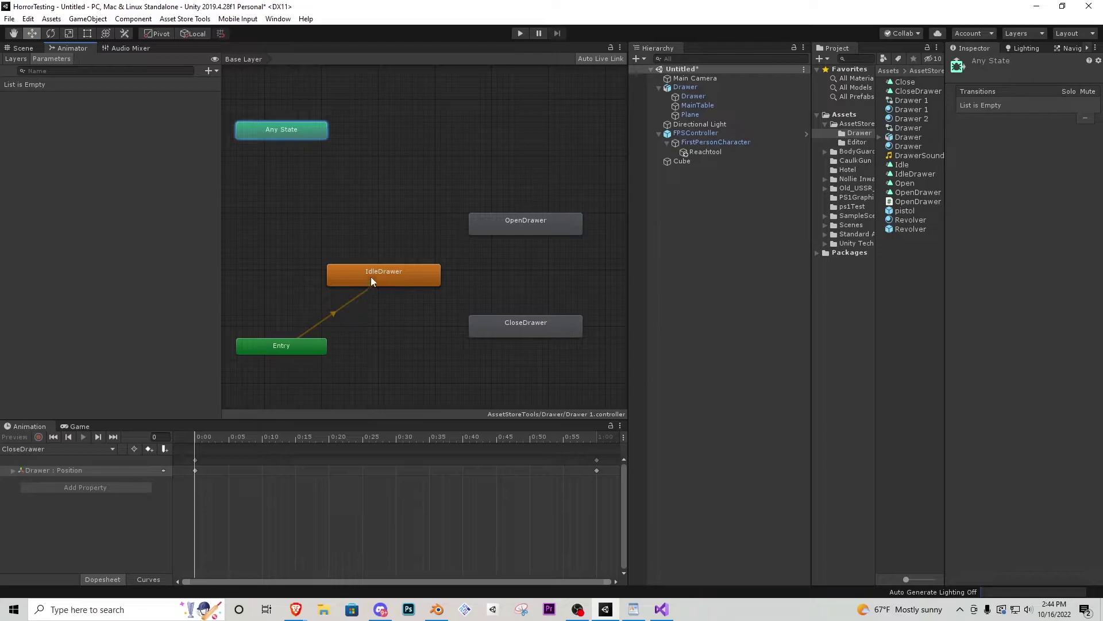
{"action": "middle_click_drag", "start_coordinate": [478, 302], "coordinate": [436, 274]}
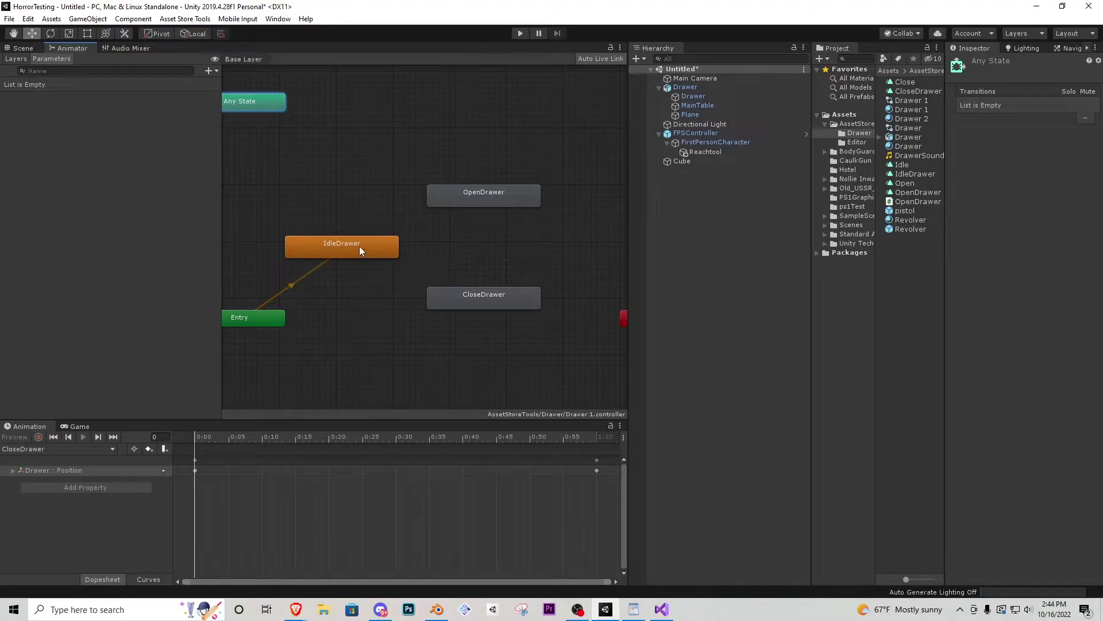
{"action": "right_click", "coordinate": [360, 246]}
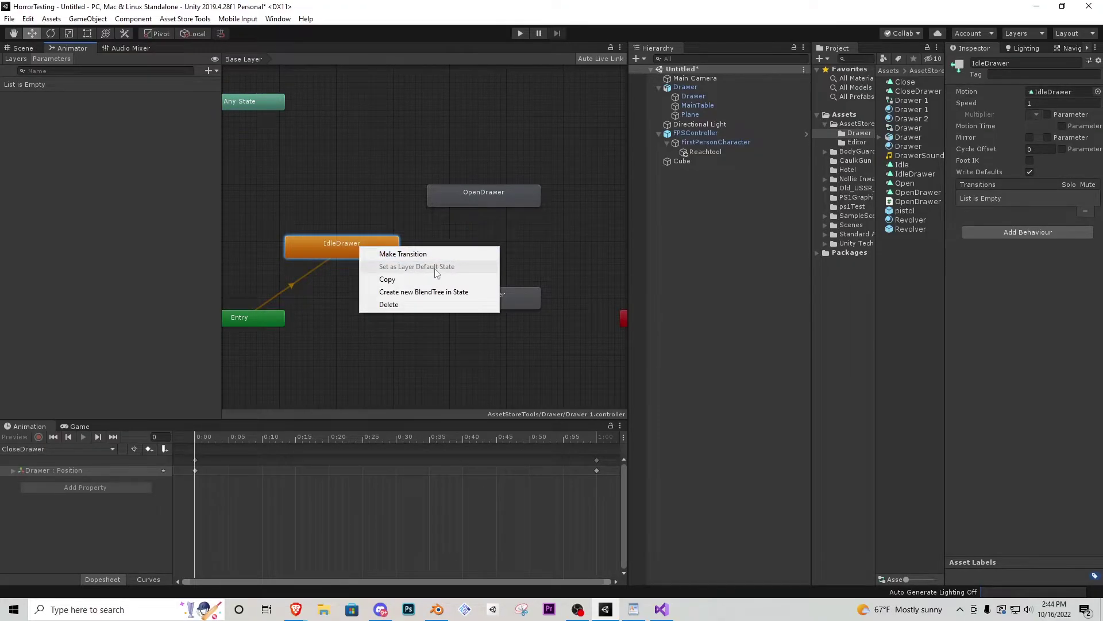
{"action": "left_click", "coordinate": [365, 188]}
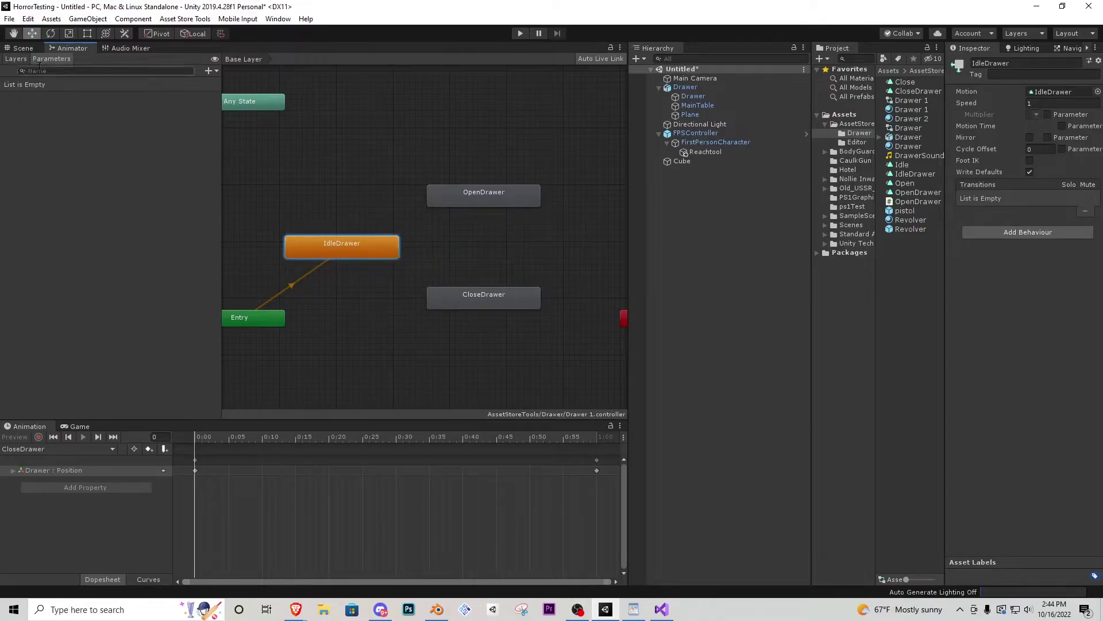
Step: Add a Bool parameter named open to the animator controller
{"action": "left_click", "coordinate": [23, 59]}
{"action": "left_click", "coordinate": [58, 60]}
{"action": "left_click", "coordinate": [208, 71]}
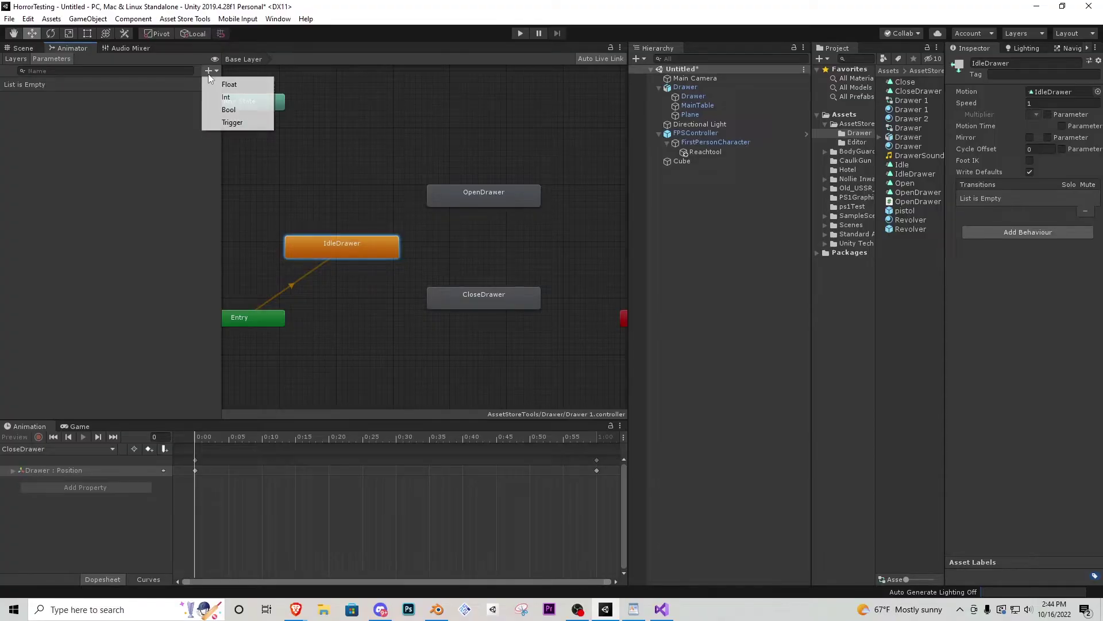
{"action": "left_click", "coordinate": [230, 108]}
{"action": "type", "text": "open"}
{"action": "key", "text": "Return"}
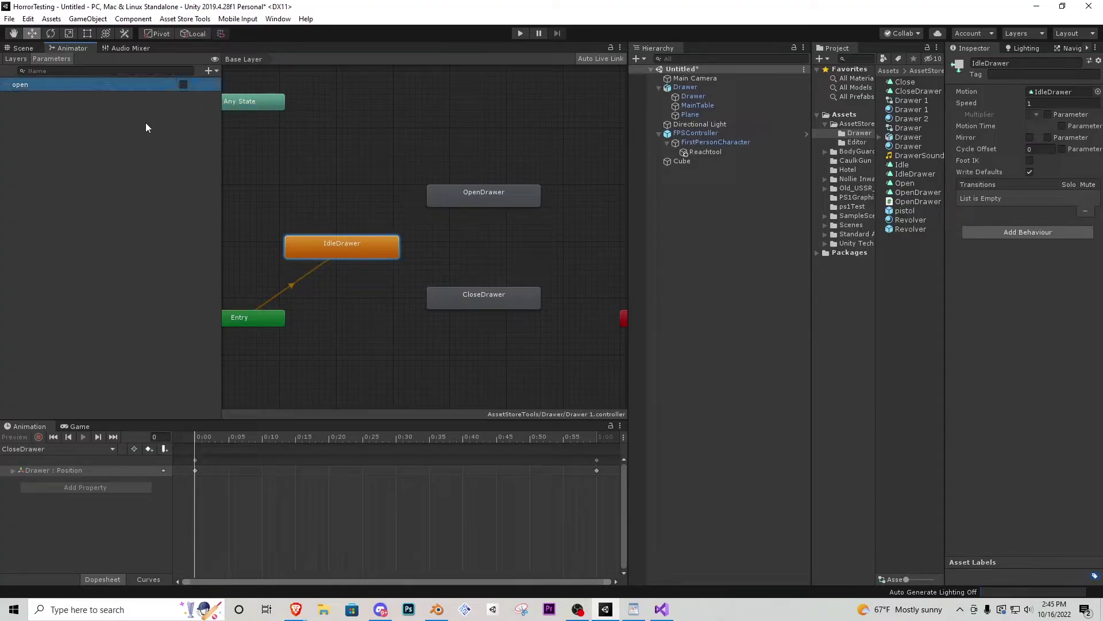
Step: Add a second Bool parameter named close to the animator controller
{"action": "left_click", "coordinate": [208, 71]}
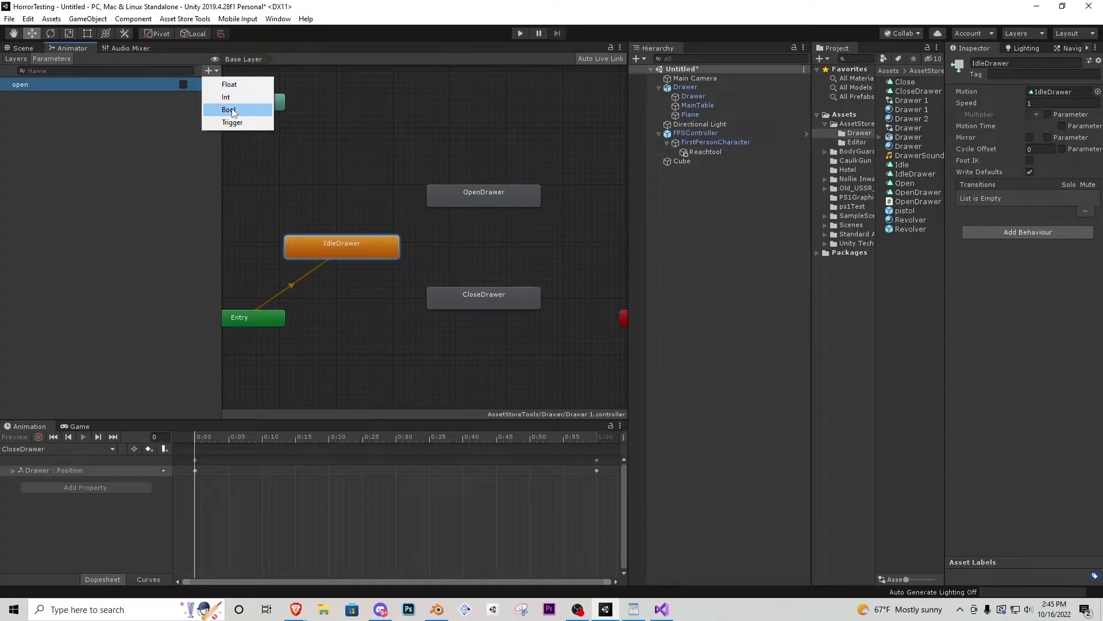
{"action": "left_click", "coordinate": [230, 109]}
{"action": "type", "text": "close"}
{"action": "key", "text": "Return"}
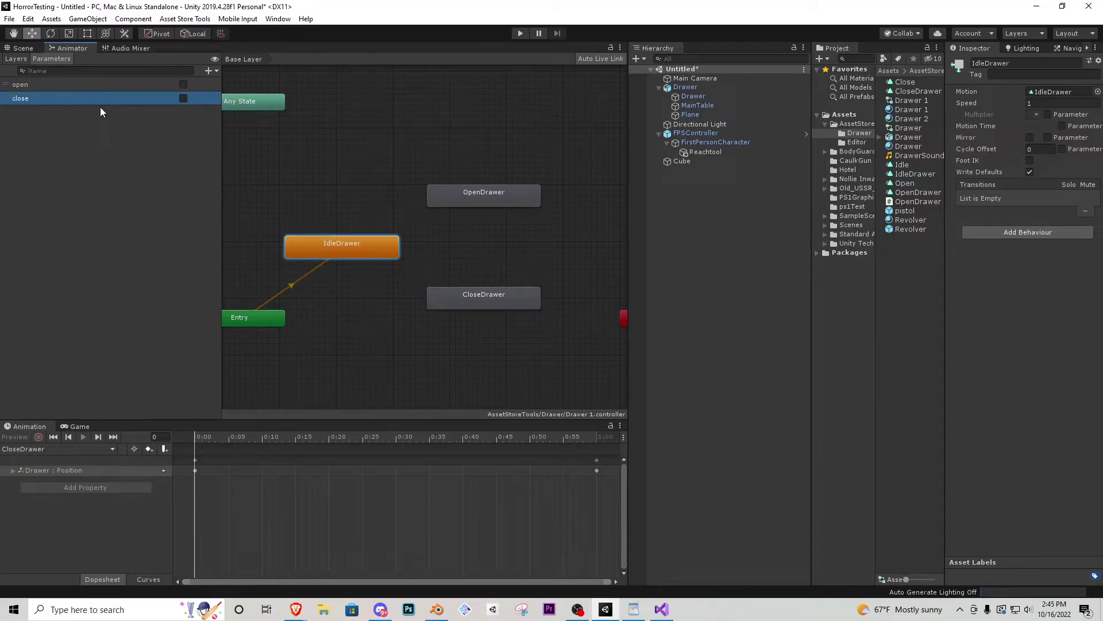
Step: Create a transition from IdleDrawer to OpenDrawer with Has Exit Time off and the condition open set to true
{"action": "right_click", "coordinate": [356, 245]}
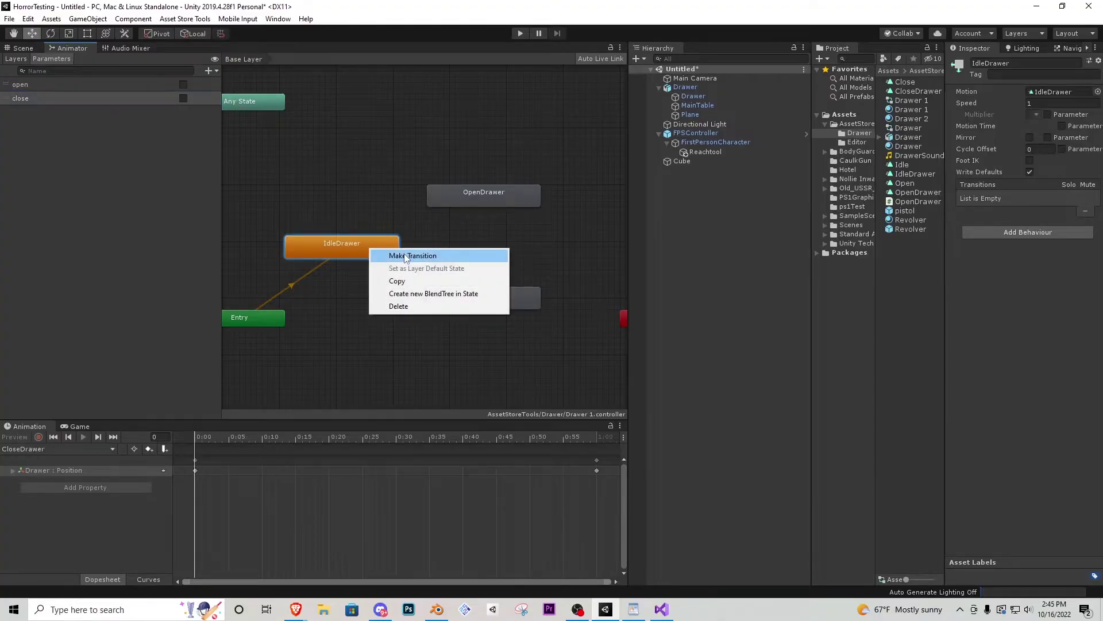
{"action": "left_click", "coordinate": [401, 255]}
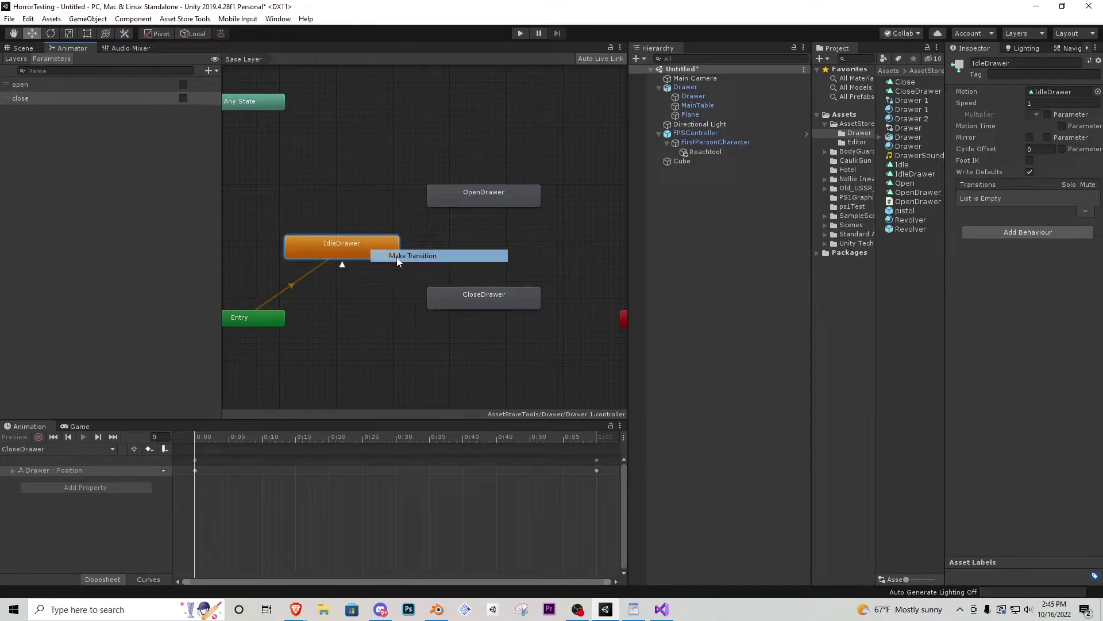
{"action": "left_click", "coordinate": [467, 202]}
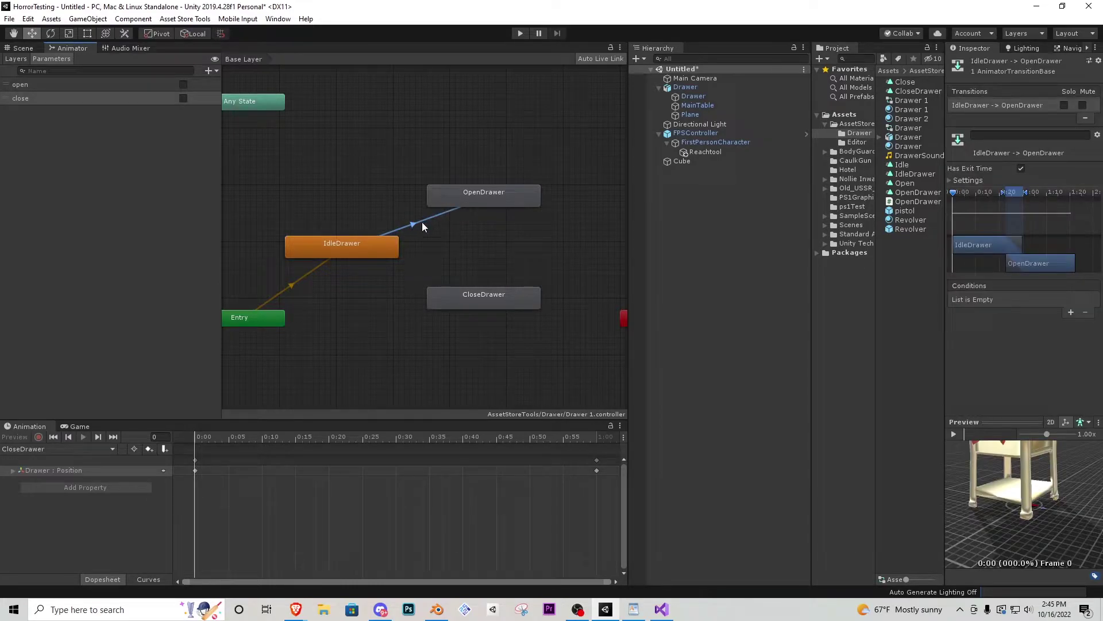
{"action": "left_click", "coordinate": [1021, 168]}
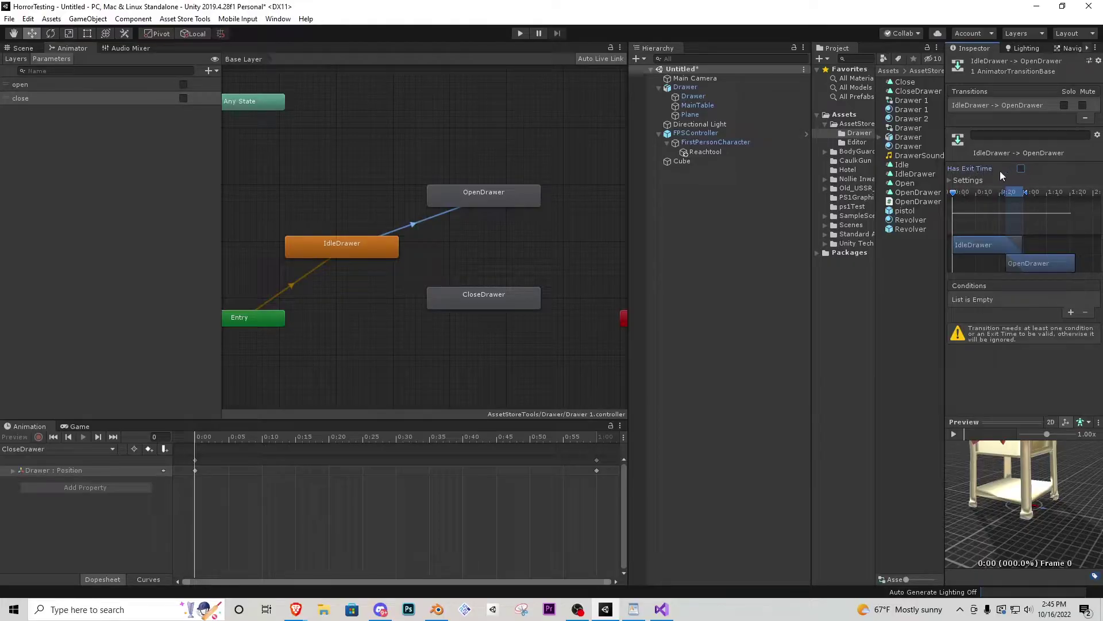
{"action": "left_click", "coordinate": [1070, 312]}
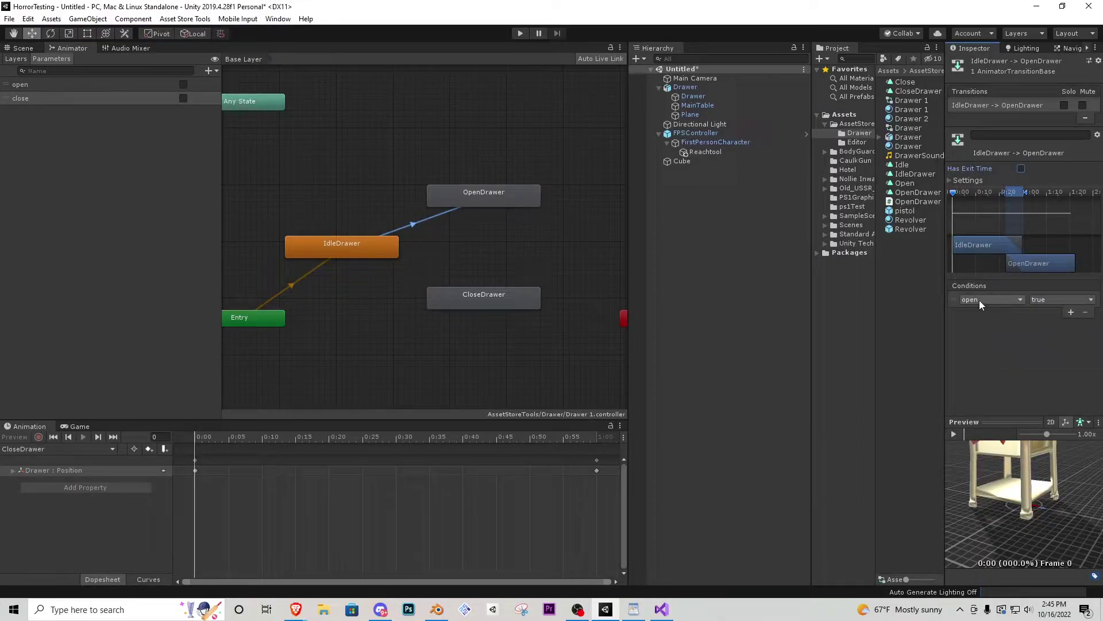
Step: Create a transition from OpenDrawer to CloseDrawer with Has Exit Time off and the condition close set to true
{"action": "middle_click_drag", "start_coordinate": [561, 236], "coordinate": [516, 253]}
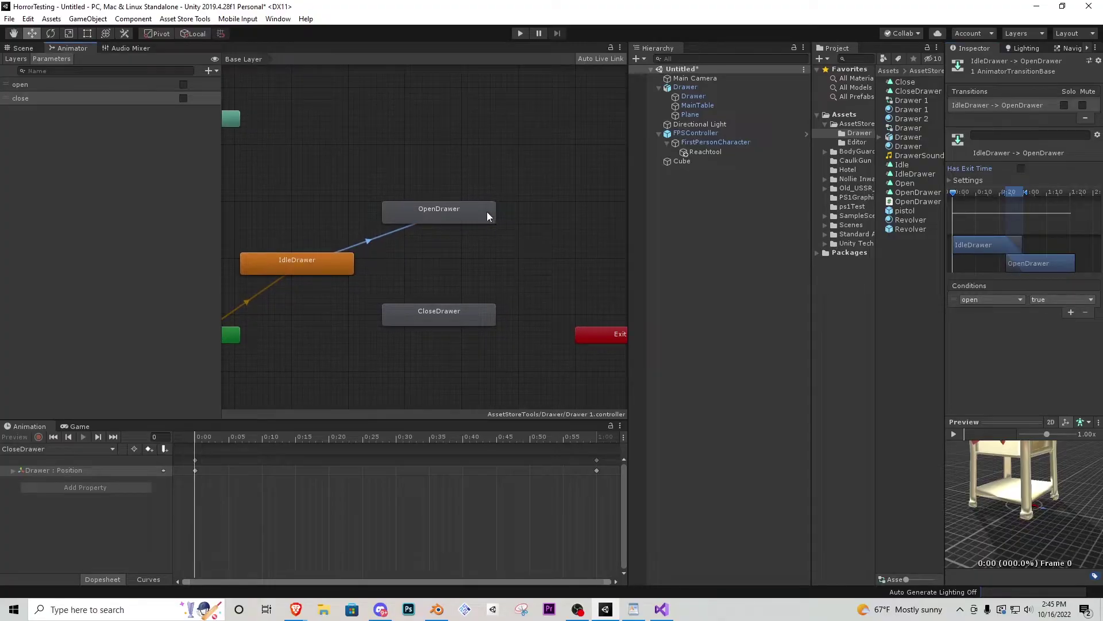
{"action": "right_click", "coordinate": [454, 216]}
{"action": "left_click", "coordinate": [461, 219]}
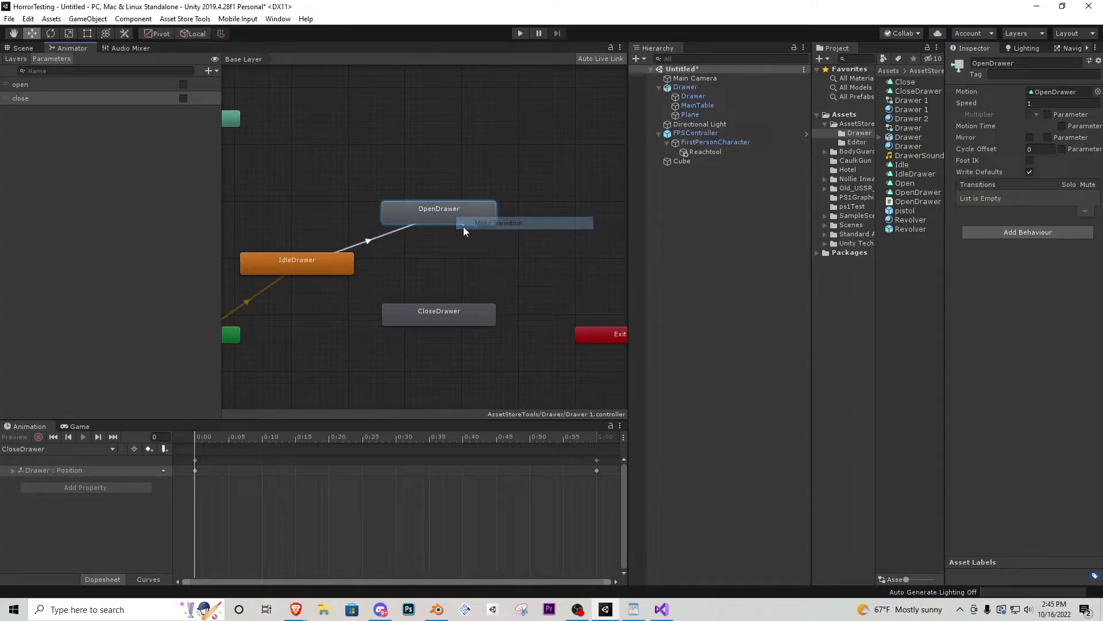
{"action": "left_click", "coordinate": [432, 314]}
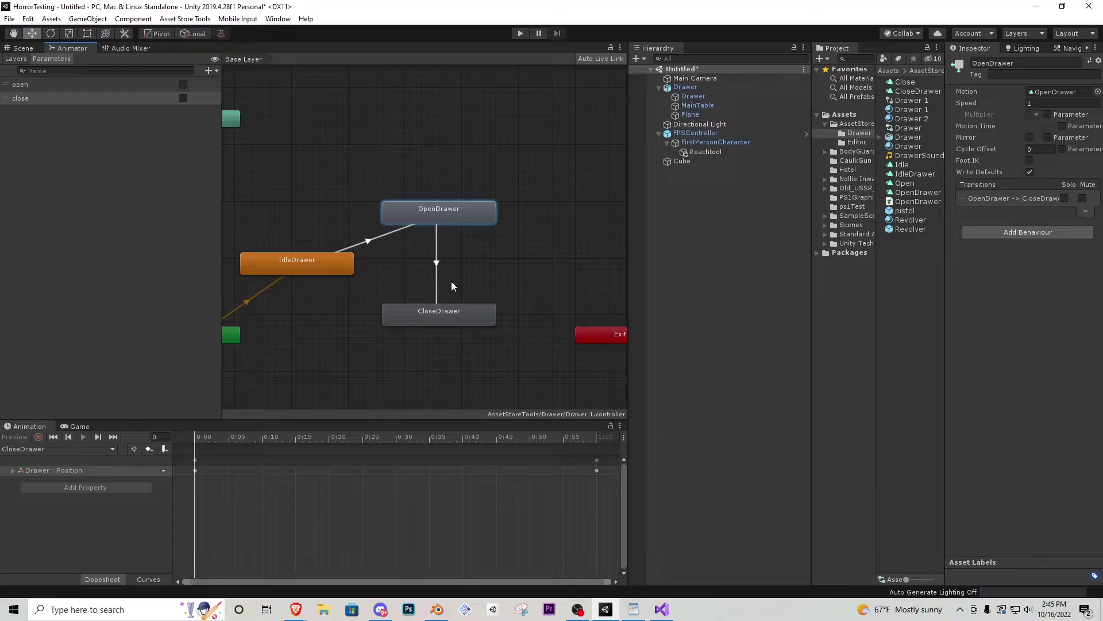
{"action": "left_click", "coordinate": [437, 266]}
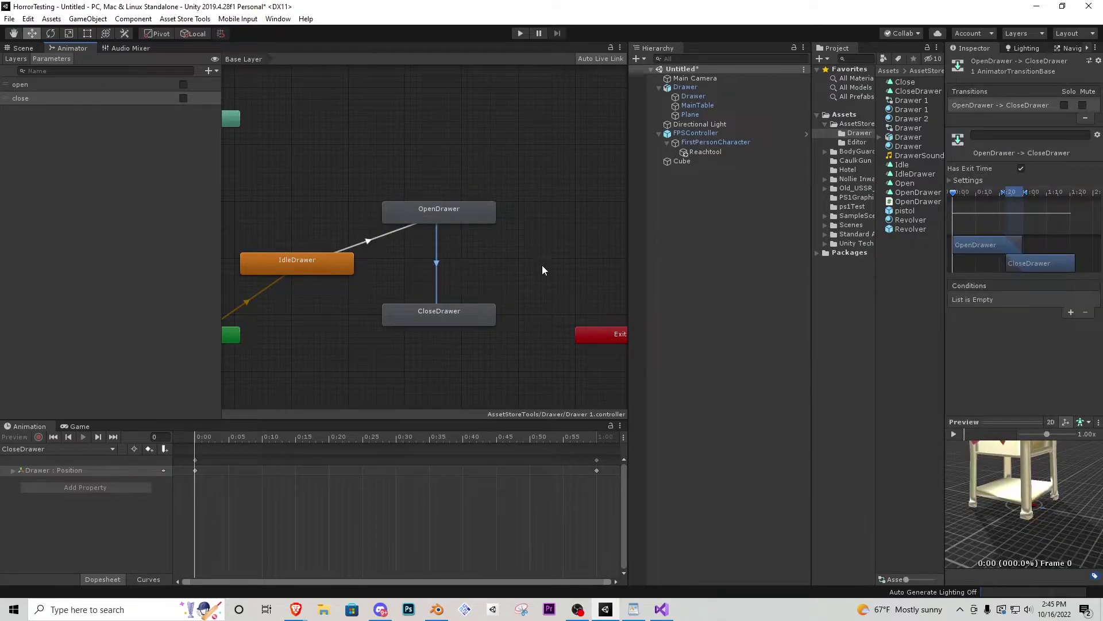
{"action": "left_click", "coordinate": [1021, 169]}
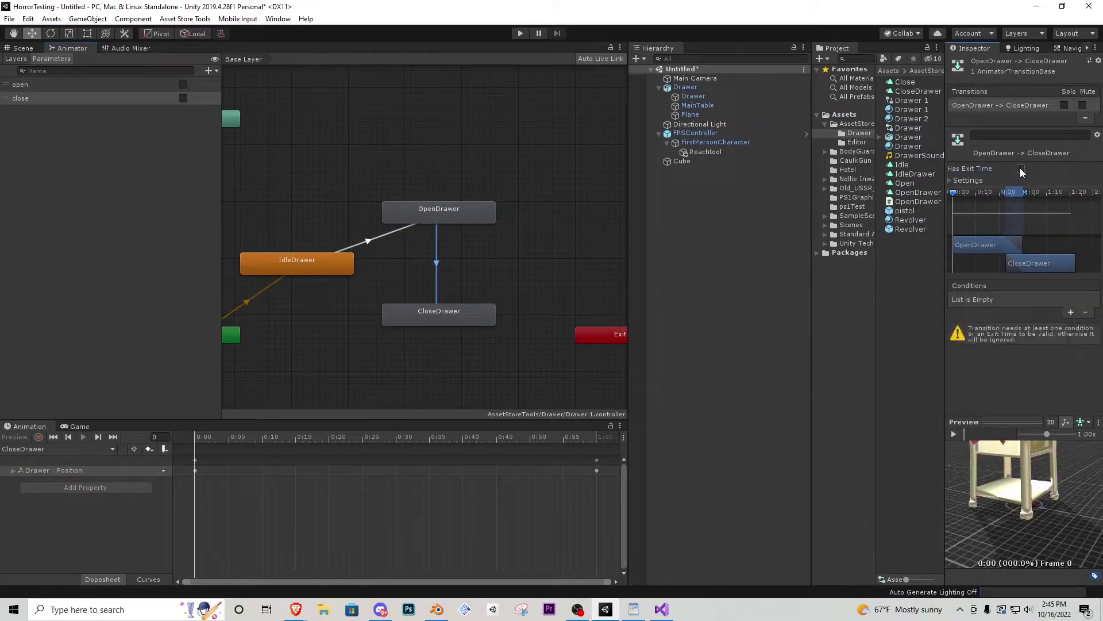
{"action": "left_click", "coordinate": [1070, 312]}
{"action": "left_click", "coordinate": [1015, 299]}
{"action": "left_click", "coordinate": [1043, 318]}
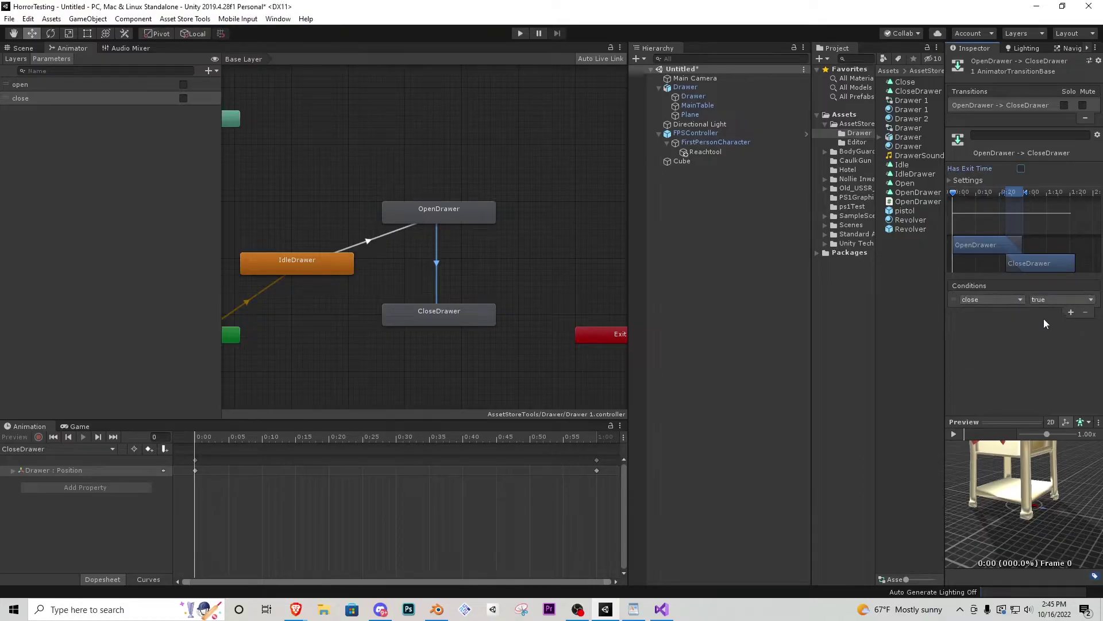
Step: Create a return transition from CloseDrawer to OpenDrawer with Has Exit Time off and the condition open set to true
{"action": "right_click", "coordinate": [469, 315]}
{"action": "left_click", "coordinate": [478, 317]}
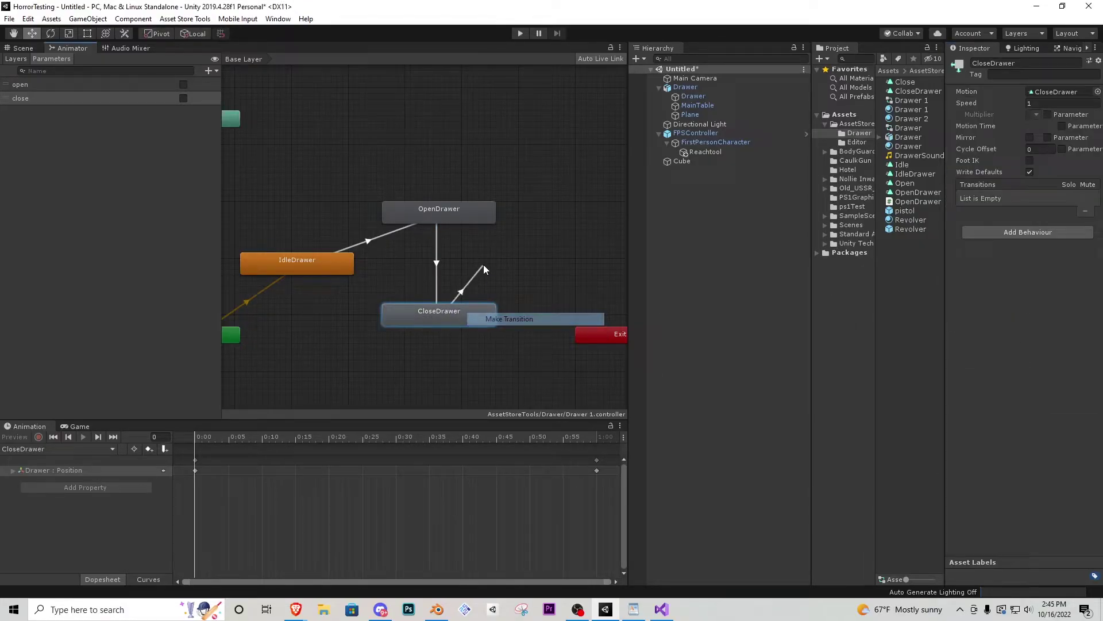
{"action": "left_click", "coordinate": [463, 216]}
{"action": "left_click", "coordinate": [443, 263]}
{"action": "left_click", "coordinate": [1021, 169]}
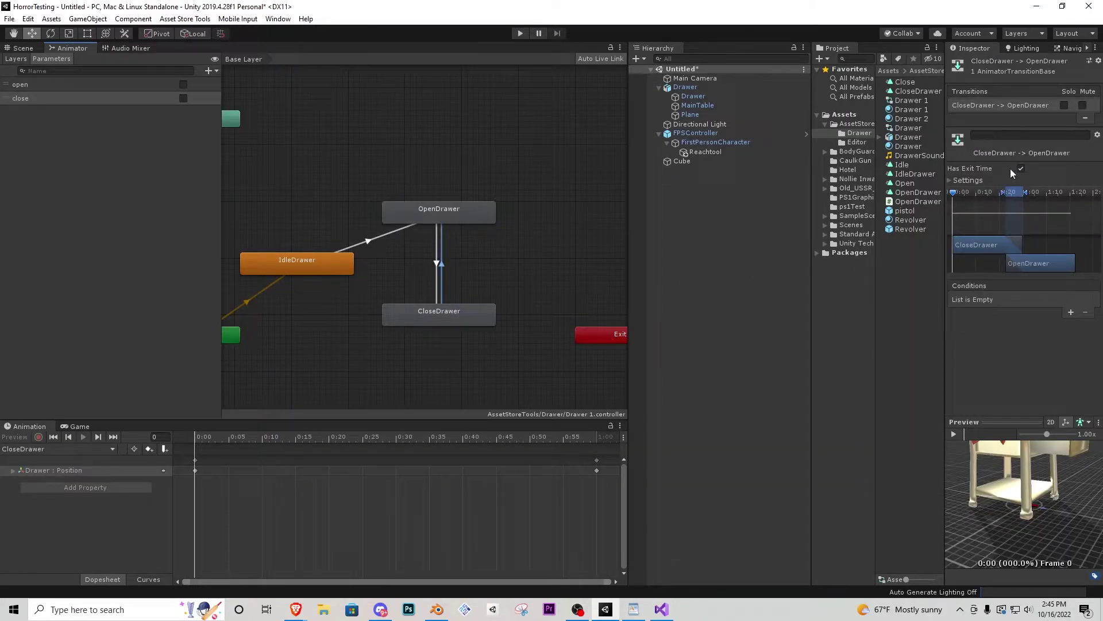
{"action": "left_click", "coordinate": [1071, 312]}
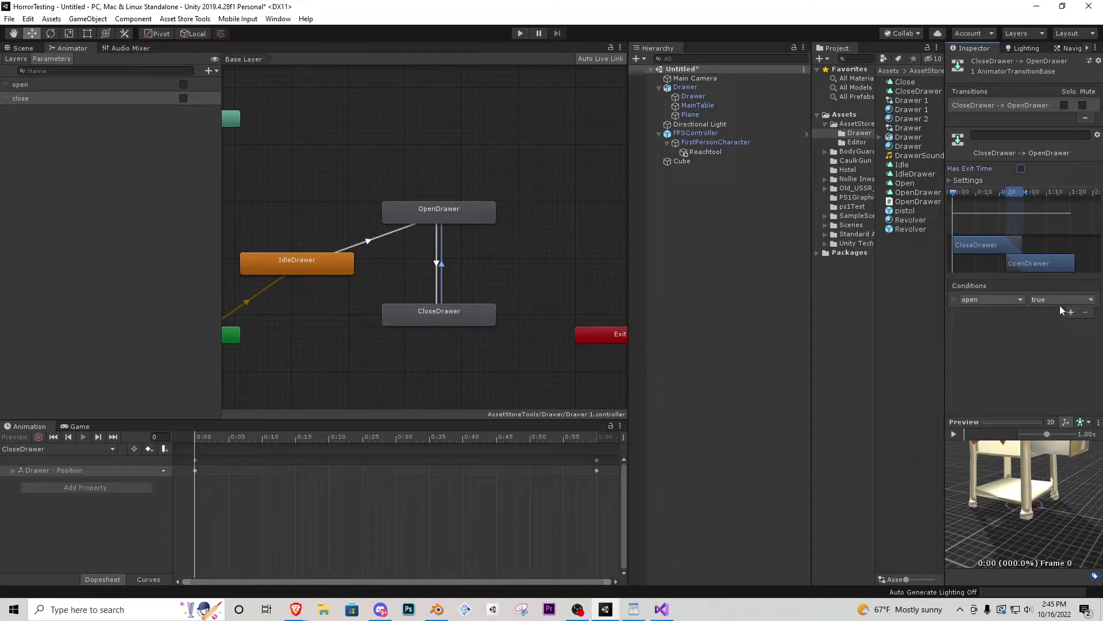
{"action": "scroll", "coordinate": [396, 242], "scroll_direction": "down", "scroll_amount": 4}
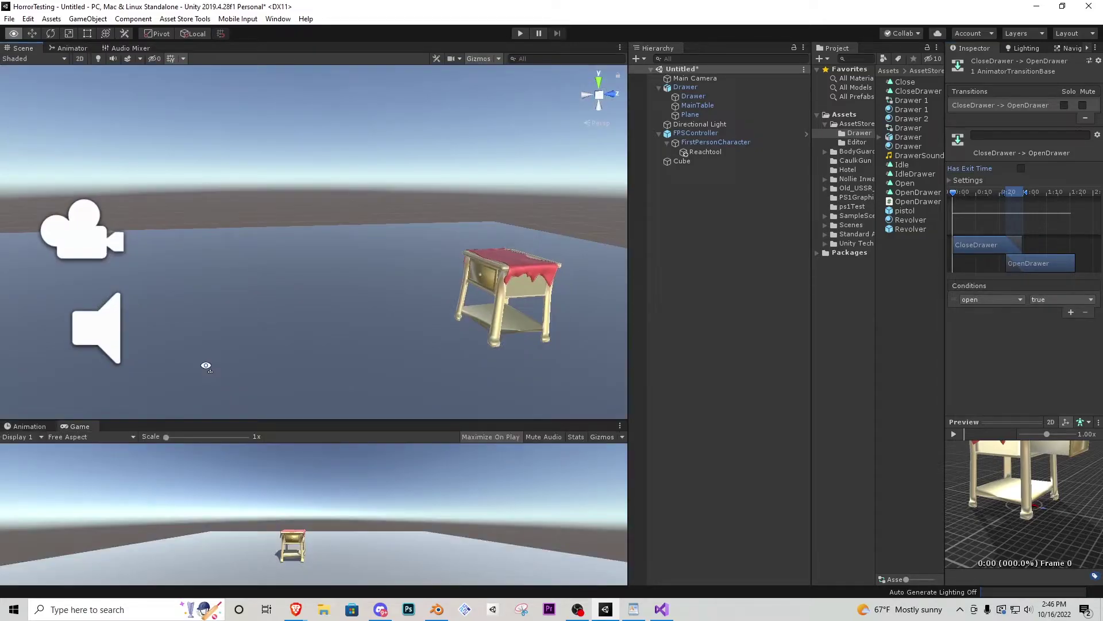
{"action": "key", "text": "s"}
{"action": "right_click_drag", "start_coordinate": [207, 365], "coordinate": [231, 366]}
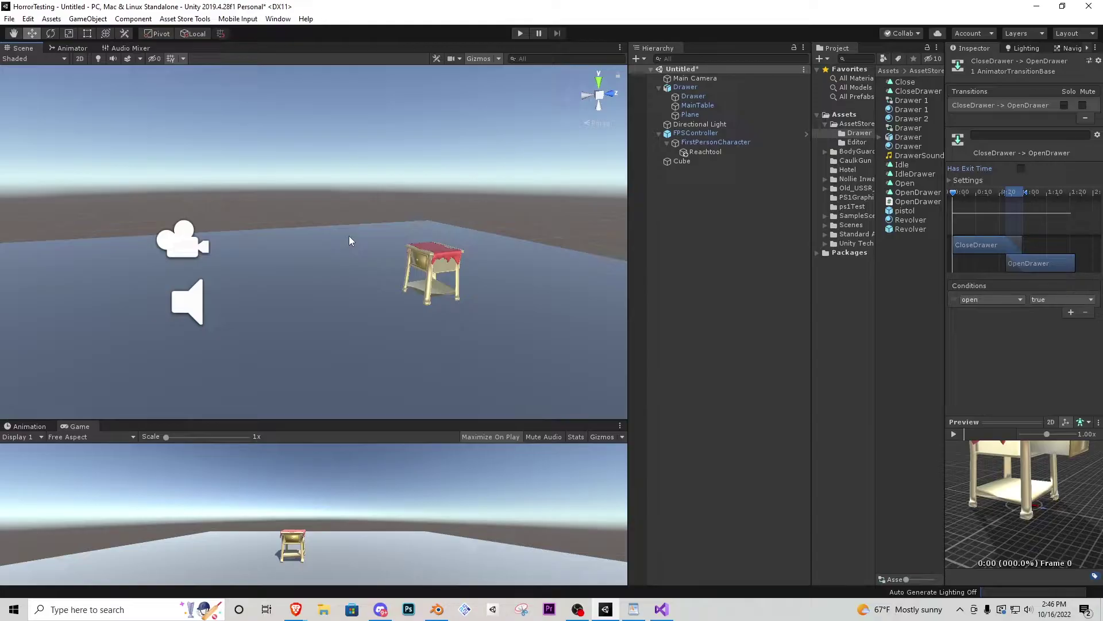
Step: Add a UI Canvas at the root of the scene hierarchy and name it HUD
{"action": "left_click", "coordinate": [681, 226]}
{"action": "right_click", "coordinate": [695, 225]}
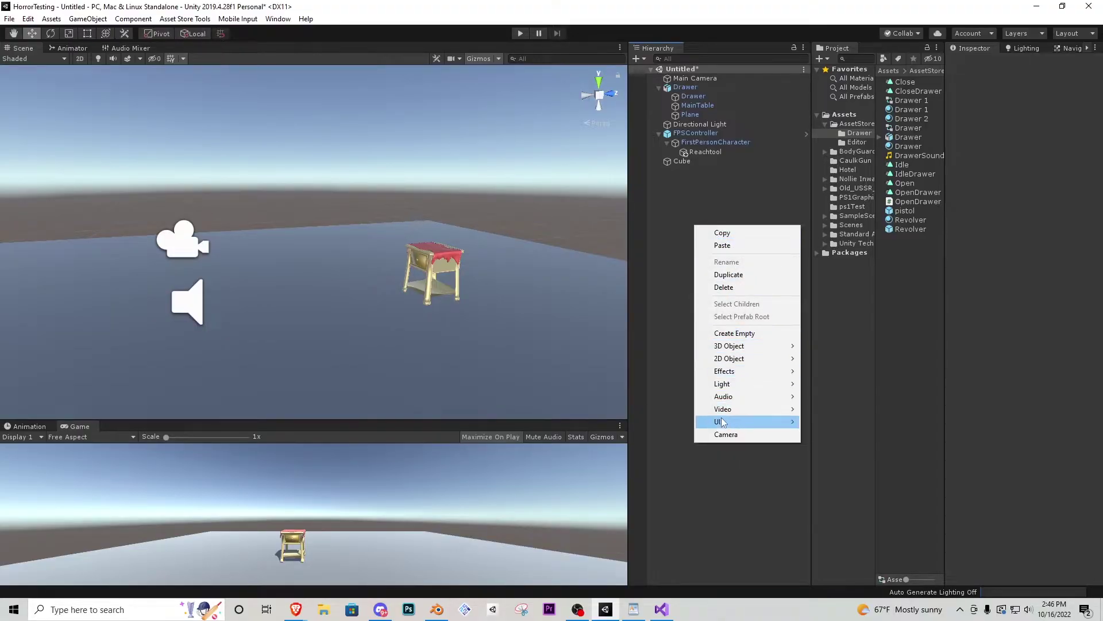
{"action": "mouse_move", "coordinate": [723, 423]}
{"action": "left_click", "coordinate": [829, 383]}
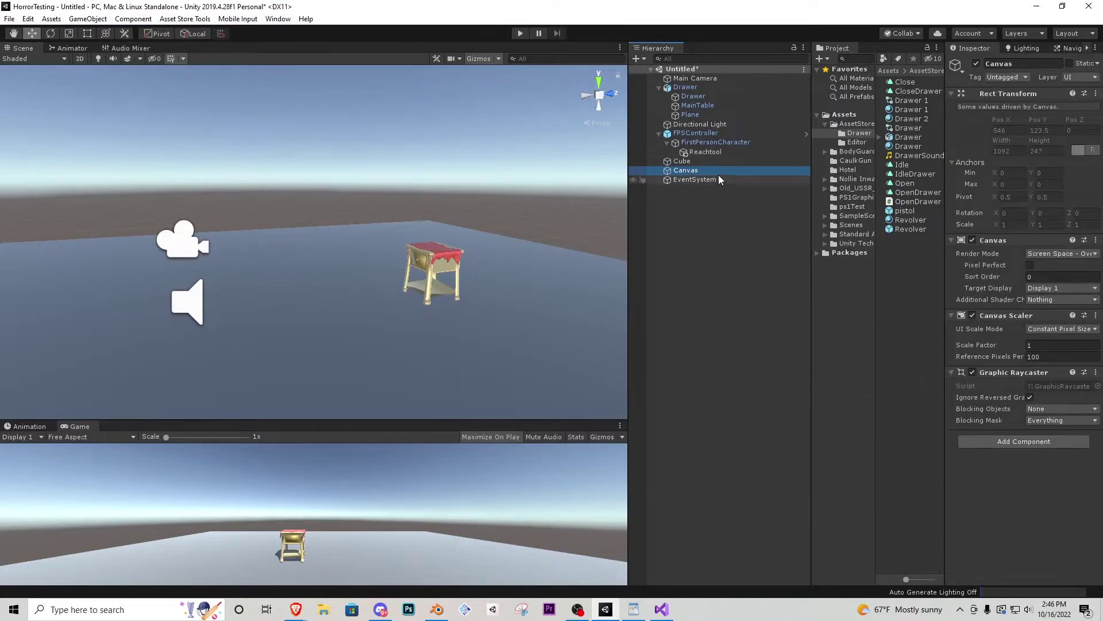
{"action": "type", "text": "HUD"}
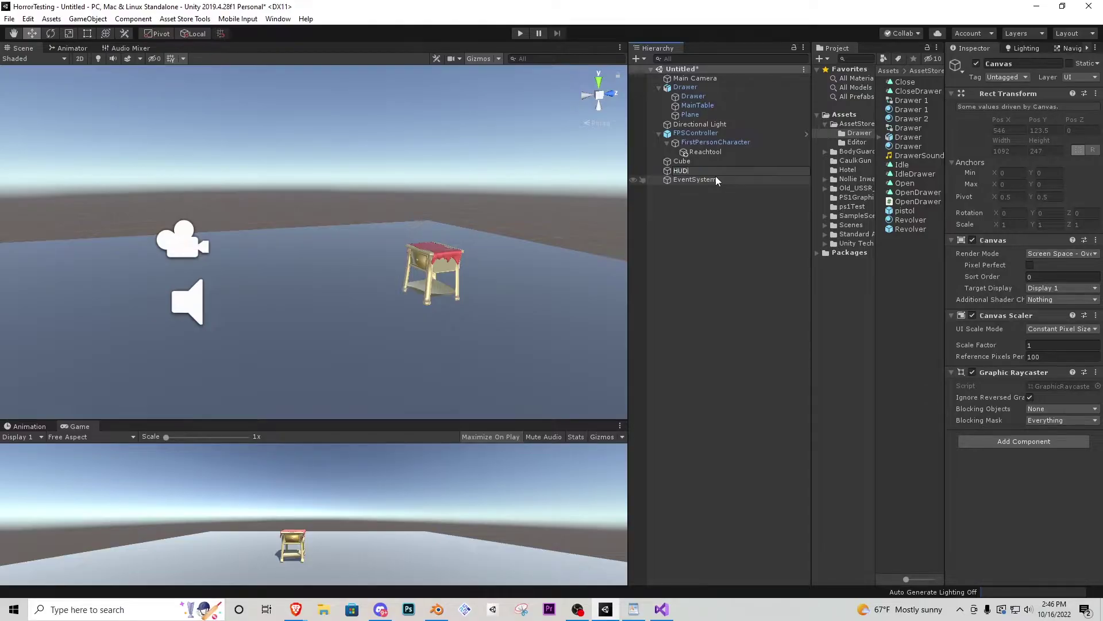
{"action": "key", "text": "Return"}
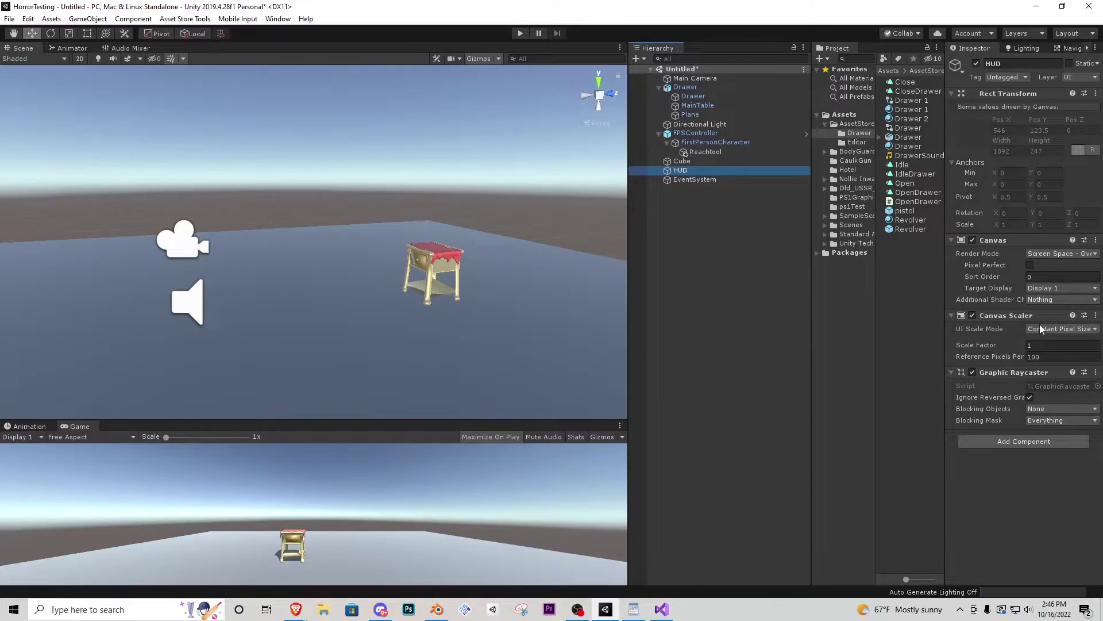
Step: Make the HUD canvas scale with screen size at a reference resolution of 1920 by 1080
{"action": "left_click", "coordinate": [1055, 330]}
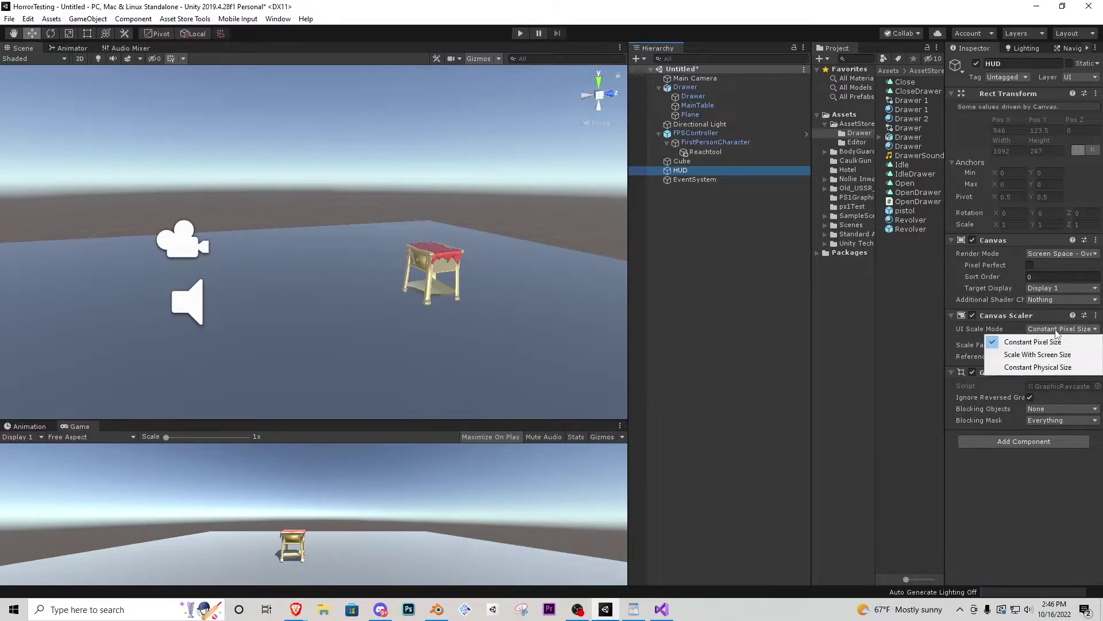
{"action": "left_click", "coordinate": [1044, 354]}
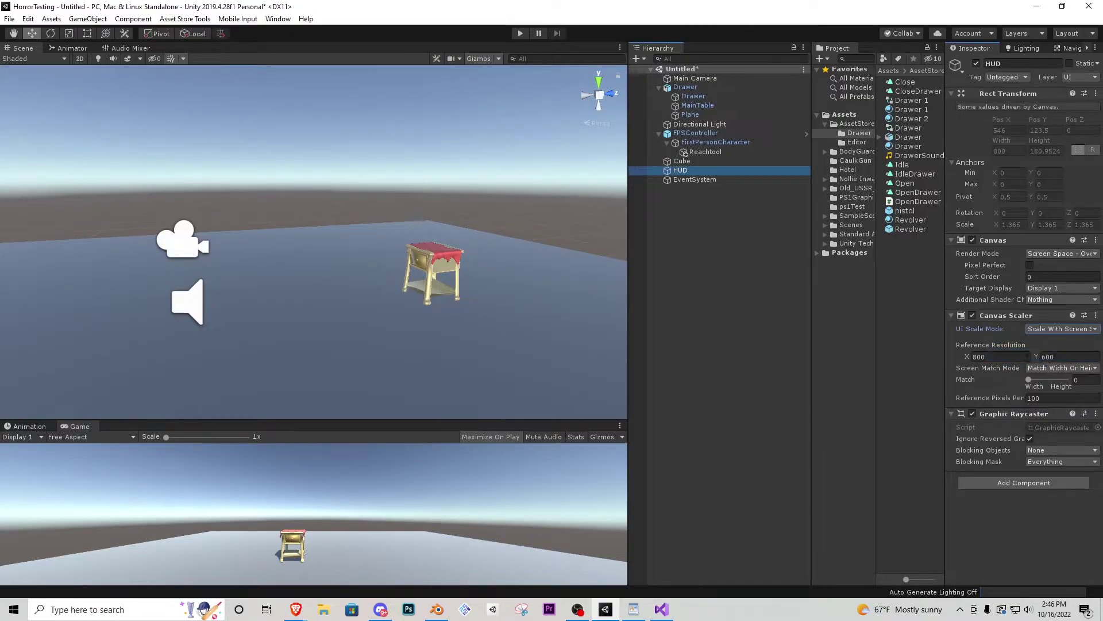
{"action": "left_click", "coordinate": [1008, 357]}
{"action": "type", "text": "1920"}
{"action": "key", "text": "Tab"}
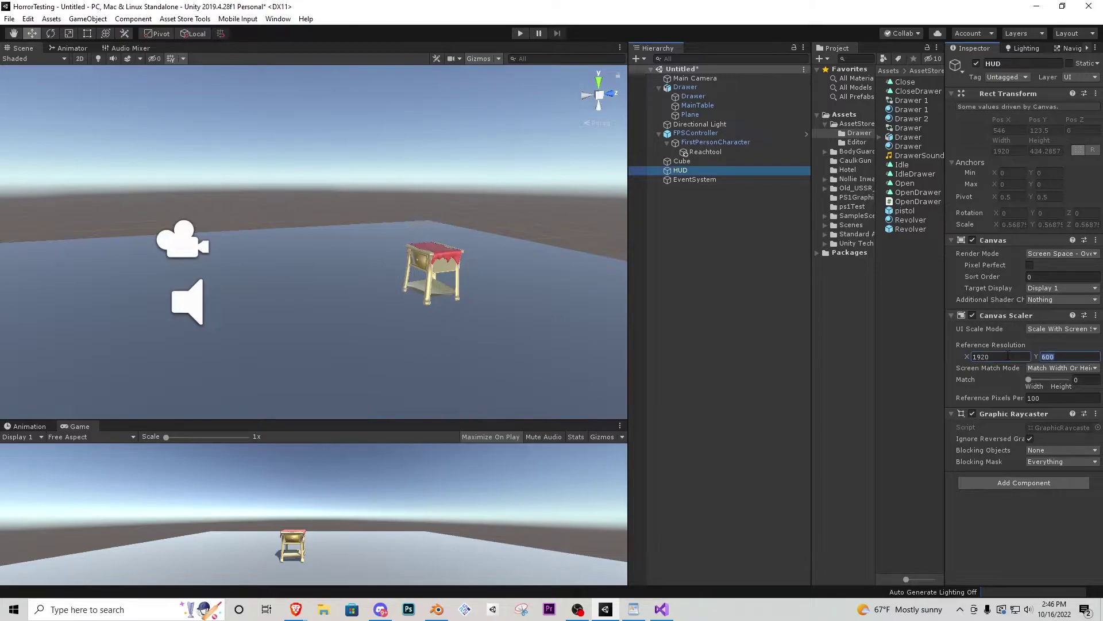
{"action": "type", "text": "1080"}
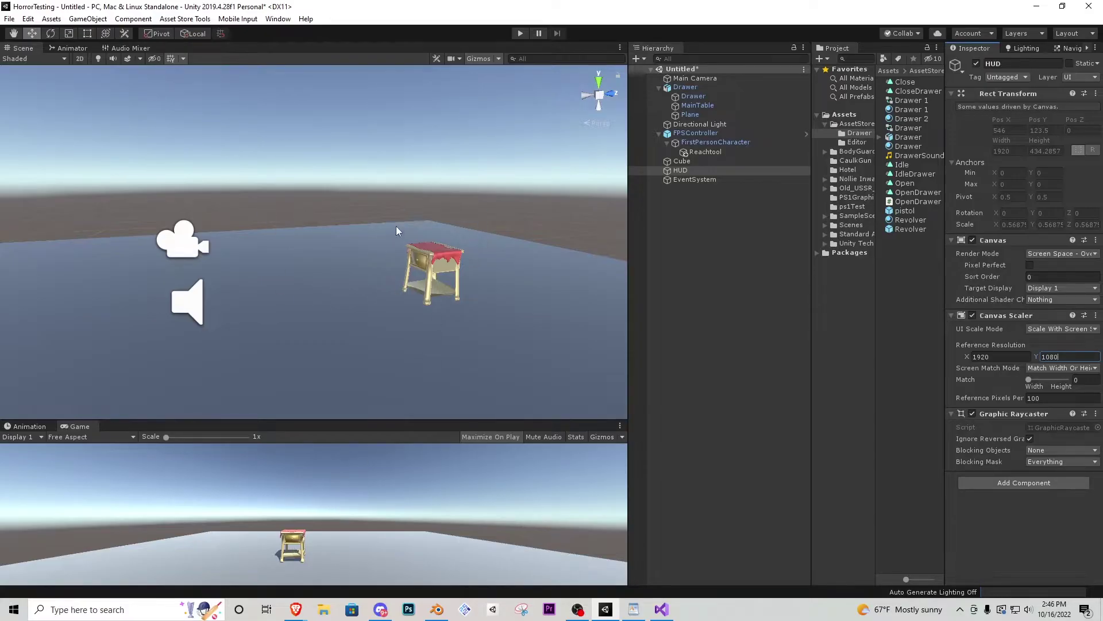
Step: Add a Raw Image as a child of the HUD canvas and name it Crosshair
{"action": "right_click", "coordinate": [685, 170]}
{"action": "mouse_move", "coordinate": [732, 372]}
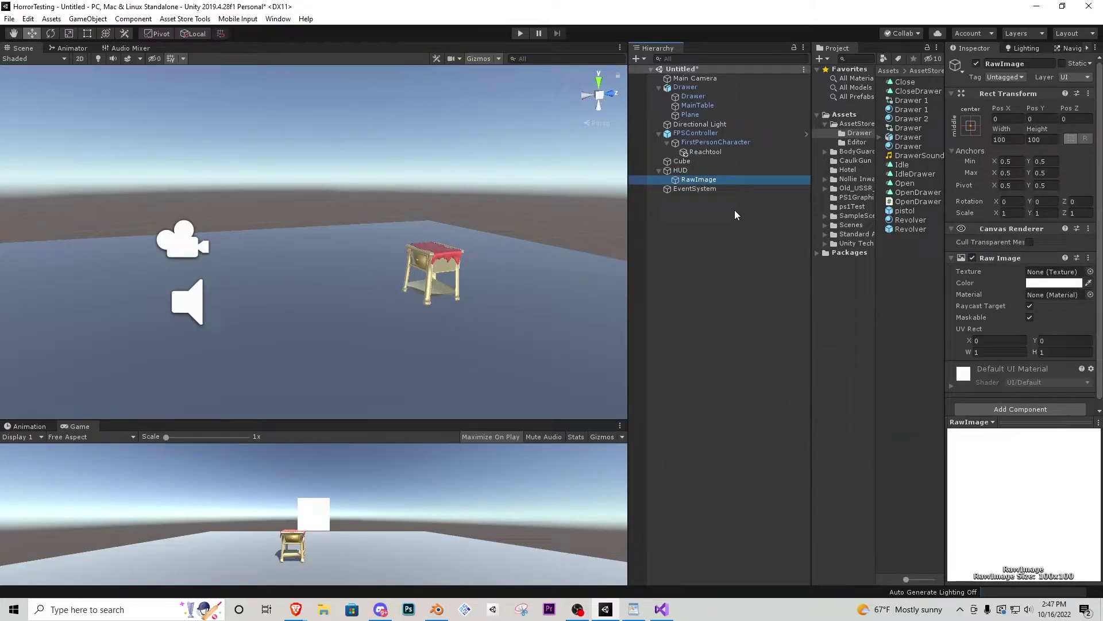
{"action": "left_click", "coordinate": [705, 180]}
{"action": "type", "text": "Crosshair"}
{"action": "key", "text": "Return"}
Step: Assign the Knob texture to the Crosshair raw image
{"action": "left_click", "coordinate": [1091, 271]}
{"action": "type", "text": "knol"}
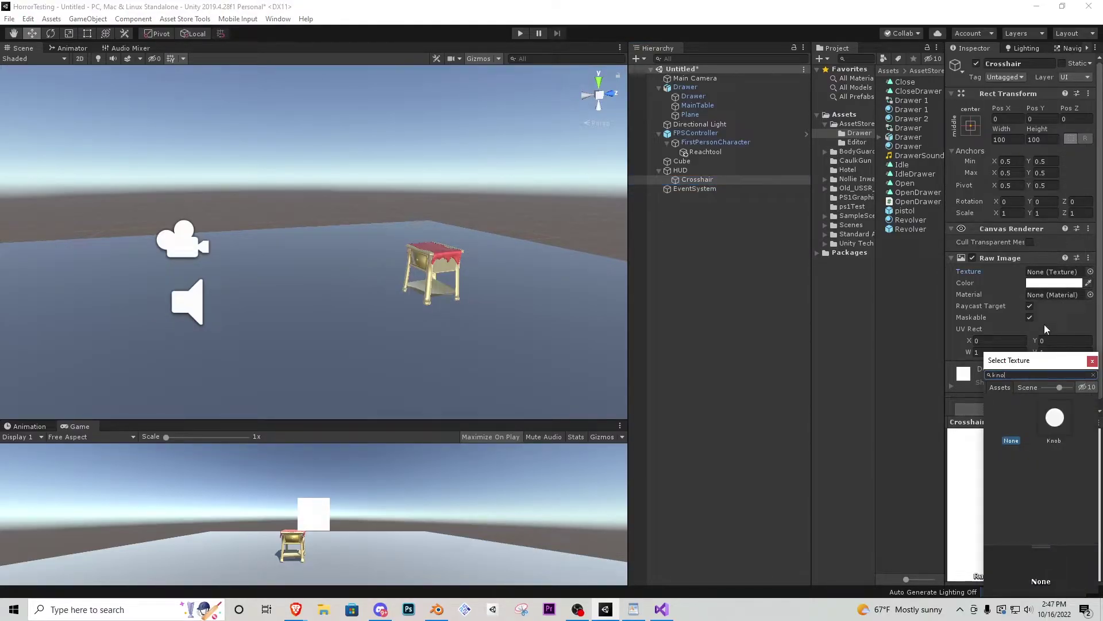
{"action": "double_click", "coordinate": [1055, 417]}
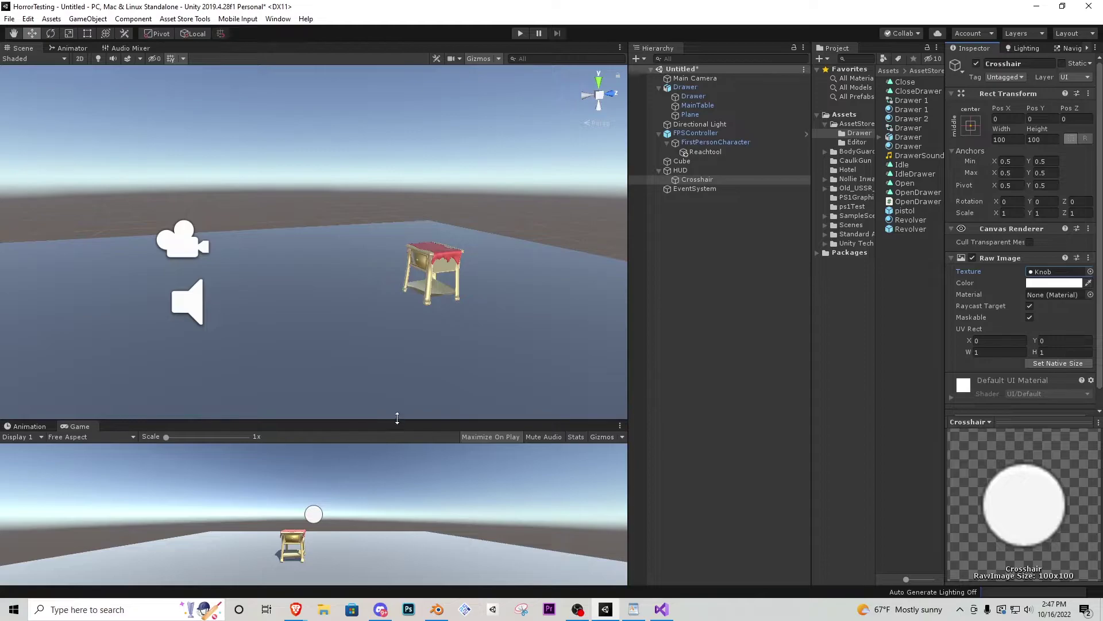
Step: Enlarge the Game view and set the Crosshair's width and height to 25
{"action": "left_click_drag", "start_coordinate": [397, 418], "coordinate": [397, 171]}
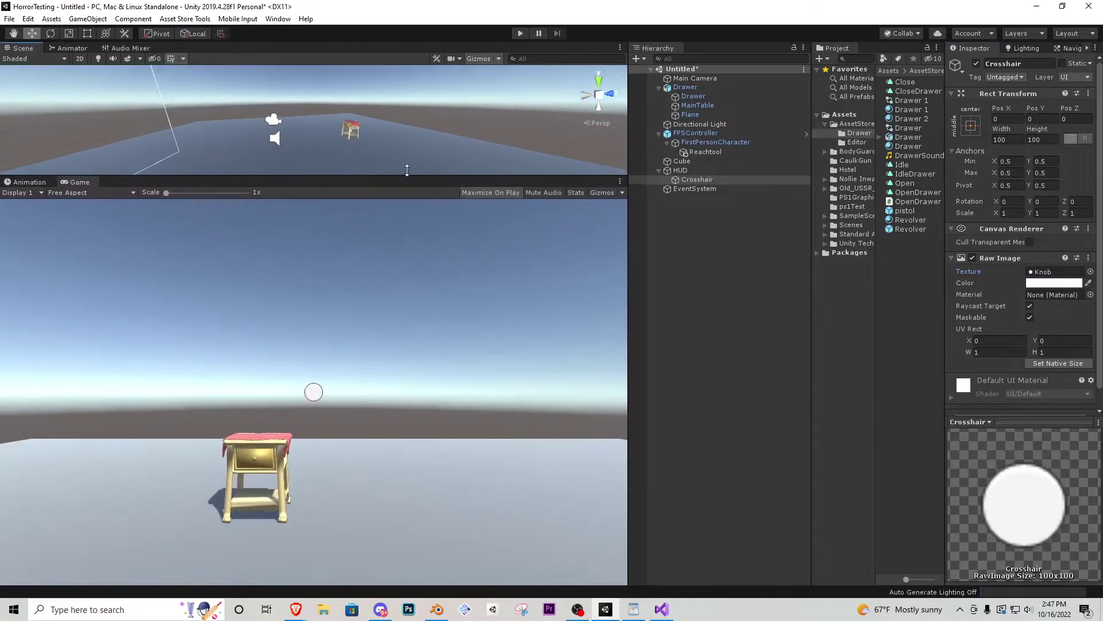
{"action": "left_click", "coordinate": [1015, 140]}
{"action": "type", "text": "25"}
{"action": "key", "text": "Tab"}
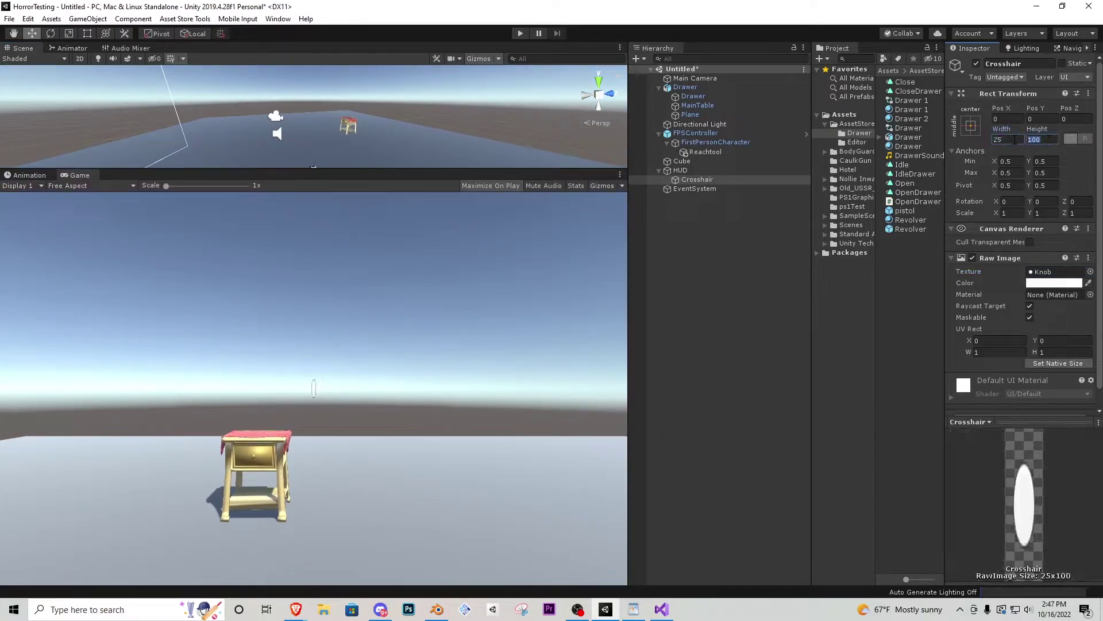
{"action": "type", "text": "25"}
Step: Set the Crosshair's width to 35
{"action": "left_click", "coordinate": [1016, 143]}
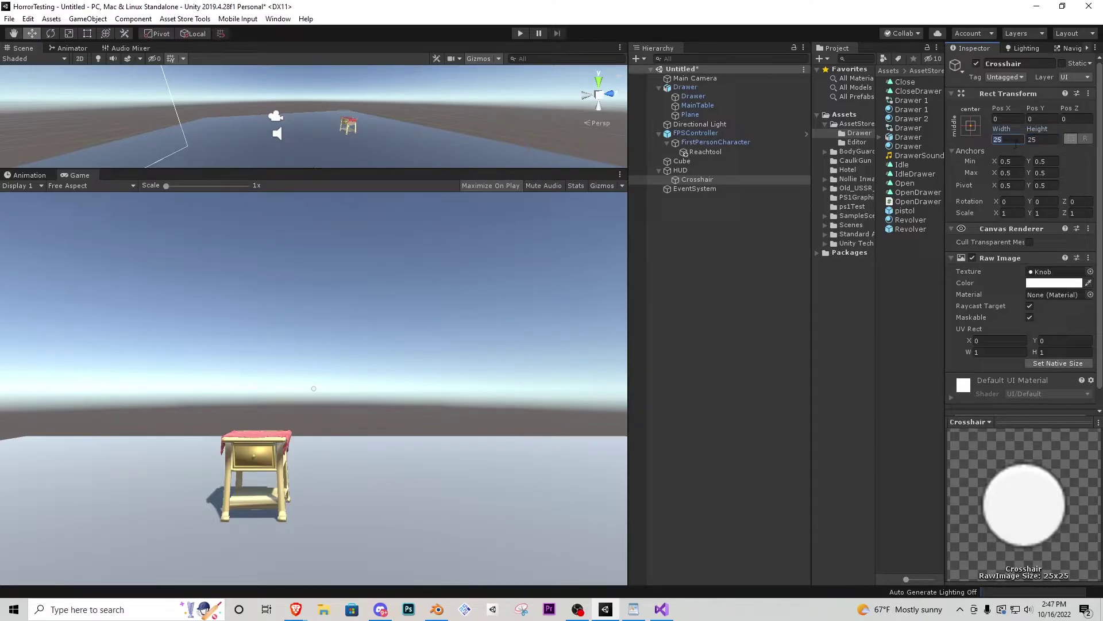
{"action": "type", "text": "35"}
{"action": "key", "text": "Tab"}
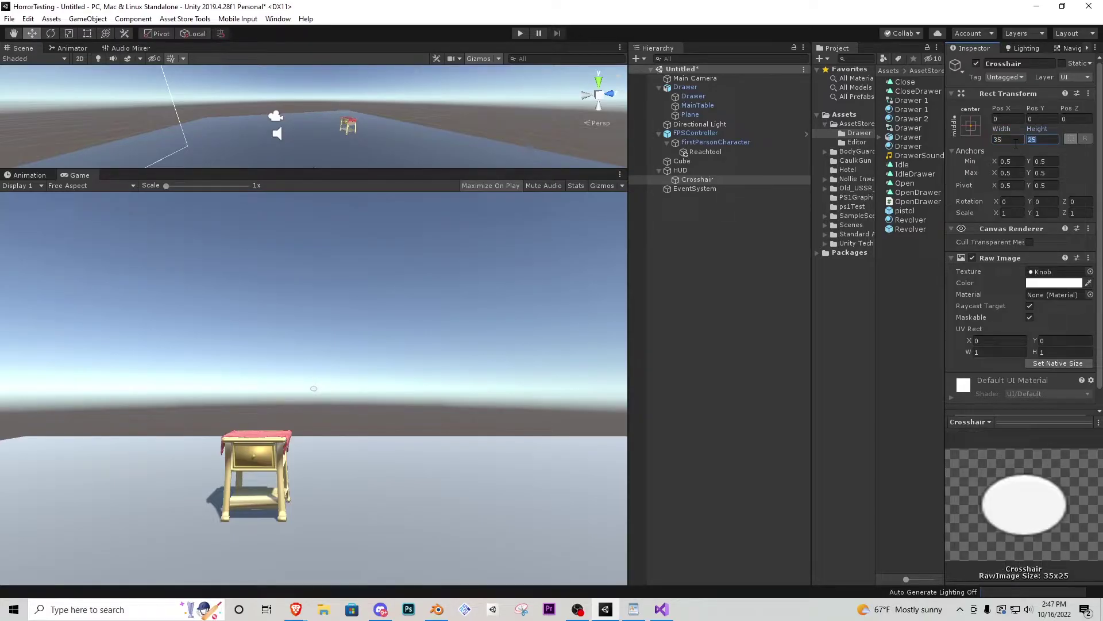